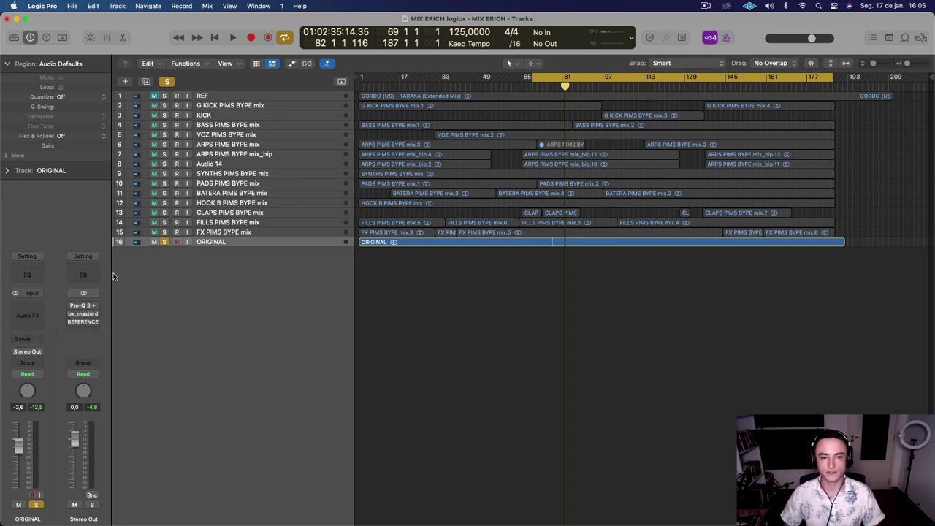
Play back the soloed ORIGINAL track around bar 78 and stop, checking its solo state.
key("space")
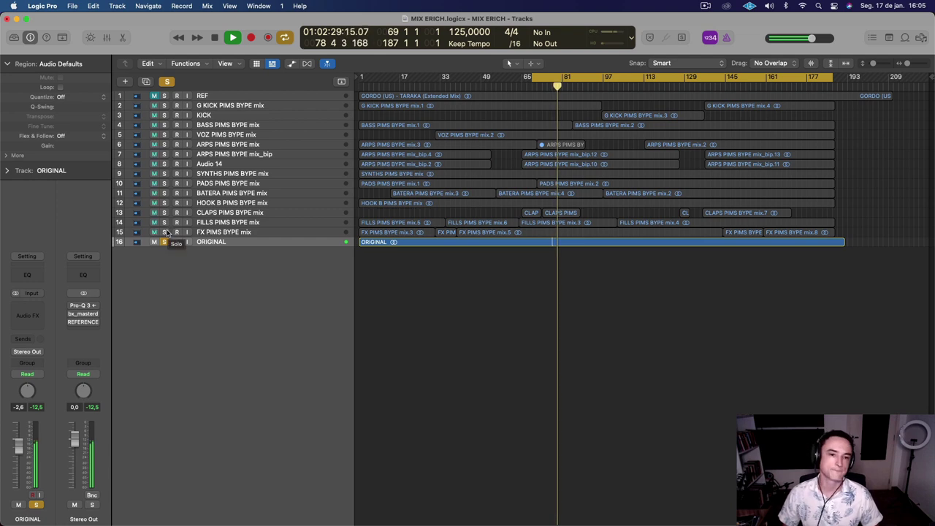
key("space")
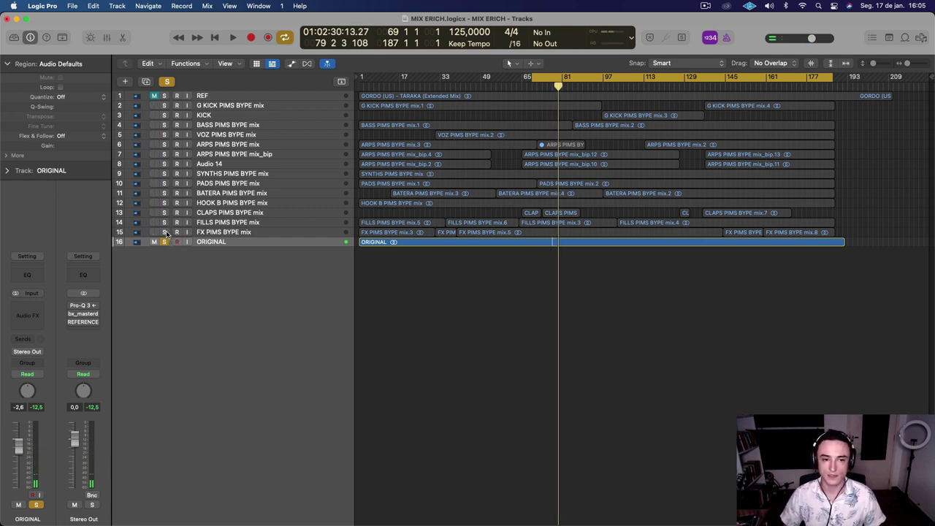
left_click(165, 243)
left_click(165, 243)
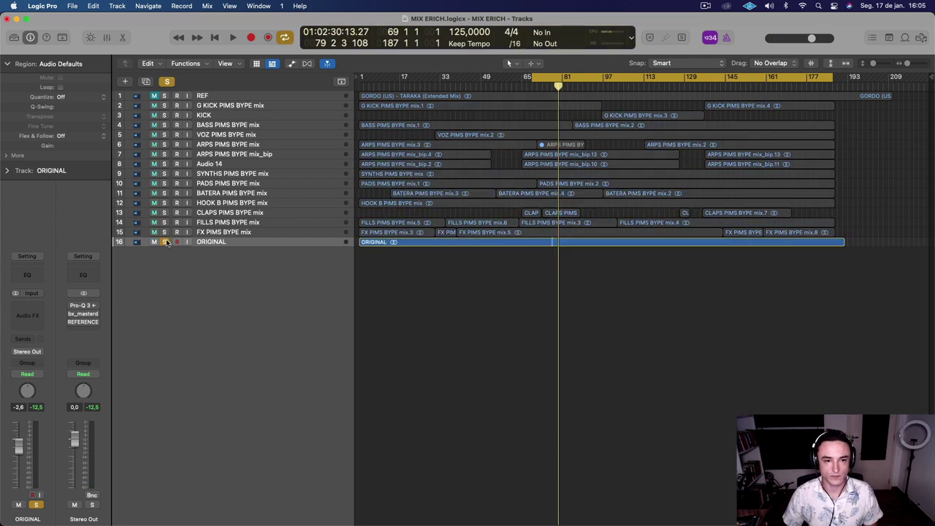
key("space")
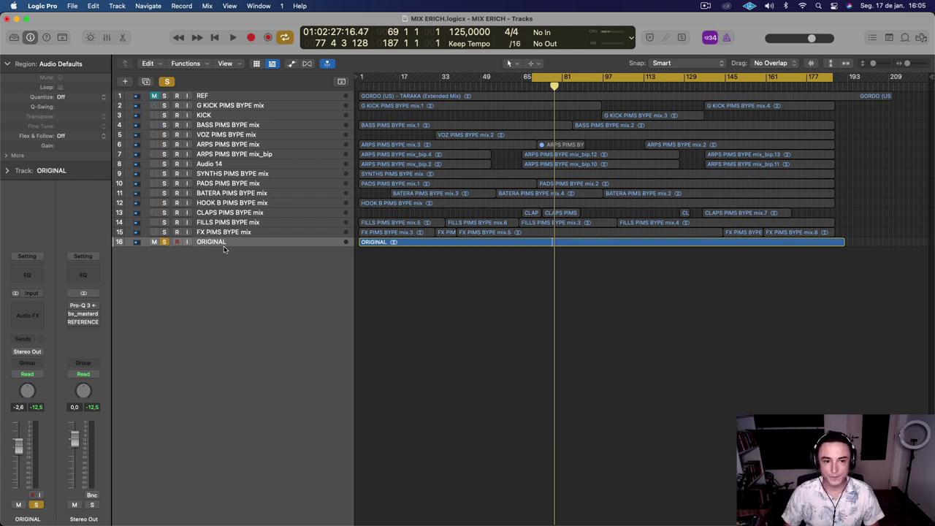
Turn off solo on the ORIGINAL track so the mix tracks are active again.
left_click(165, 243)
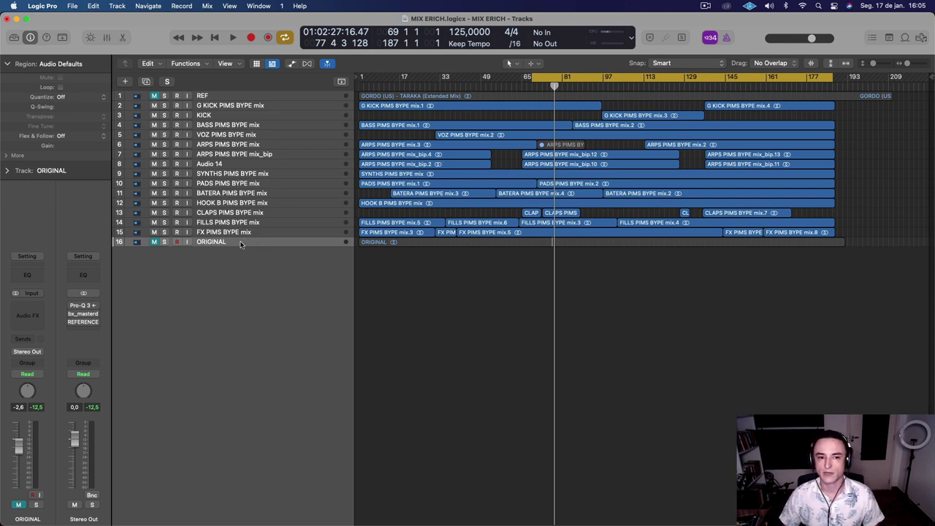
left_click(521, 242)
left_click(593, 261)
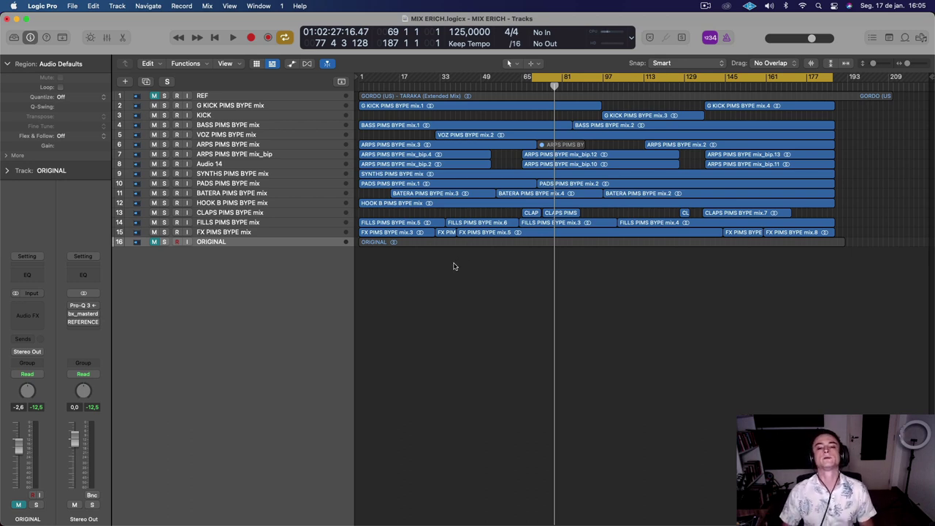
Solo the ORIGINAL track and listen to the unmixed version in short passages.
left_click(164, 242)
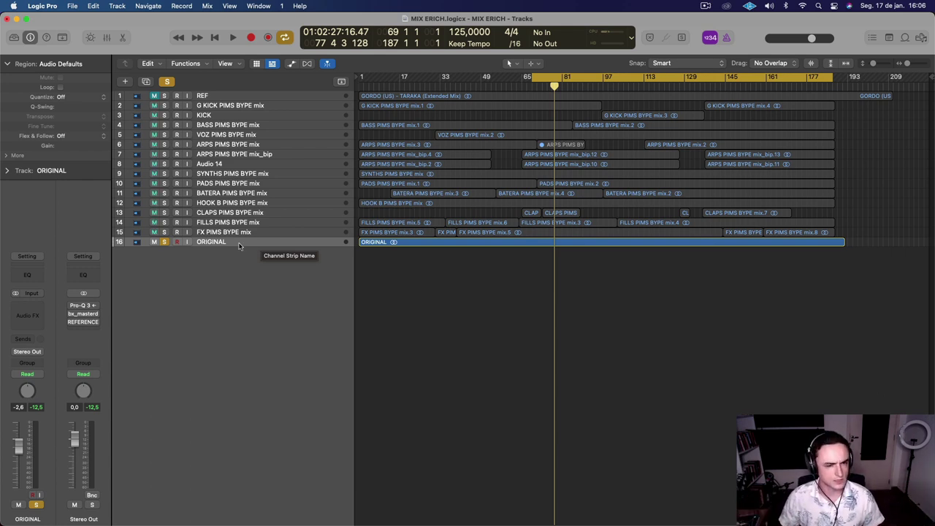
key("space")
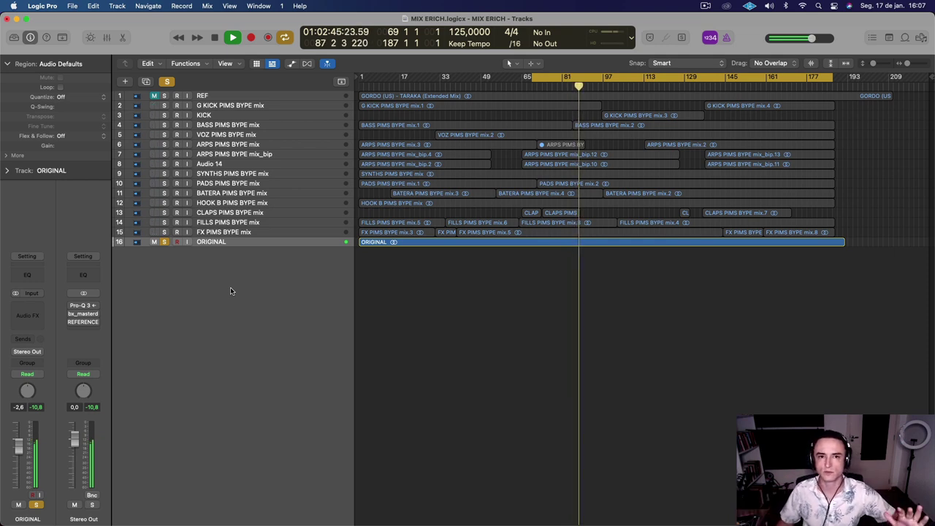
key("space")
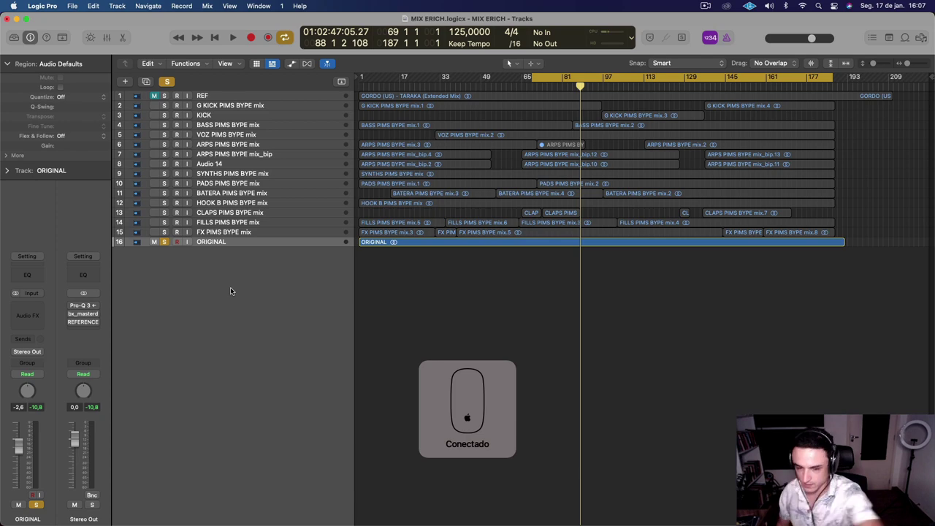
key("space")
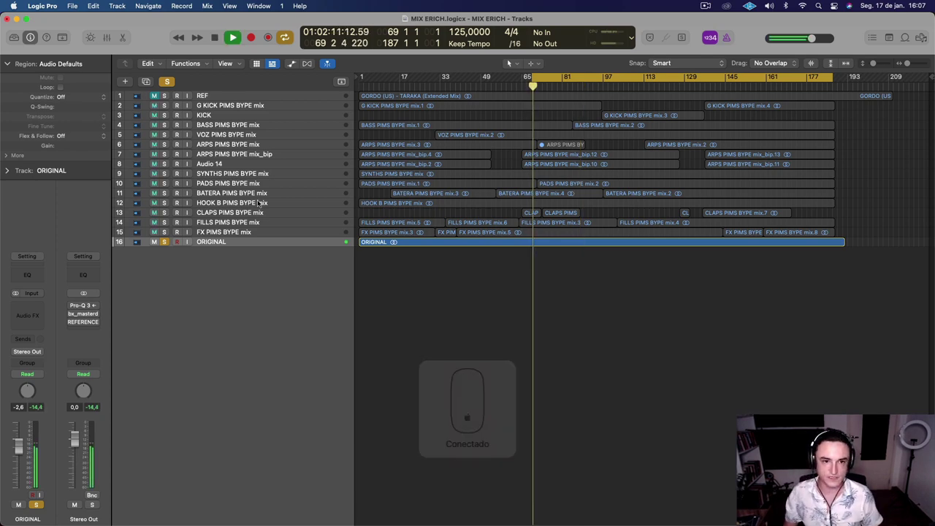
key("space")
Solo tracks 2 to 15 instead of ORIGINAL, enable the three Stereo Out plug-ins and play the mix.
left_click(165, 242)
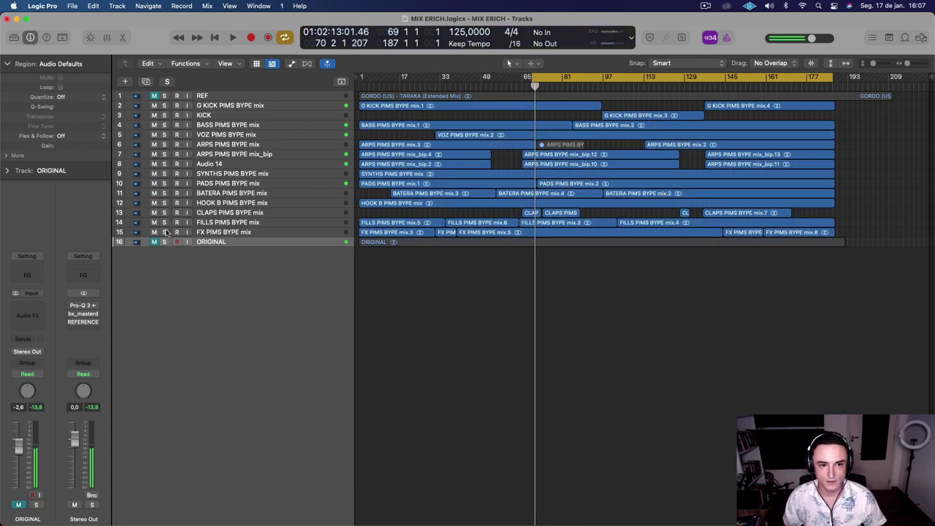
left_click_drag(164, 232, 163, 105)
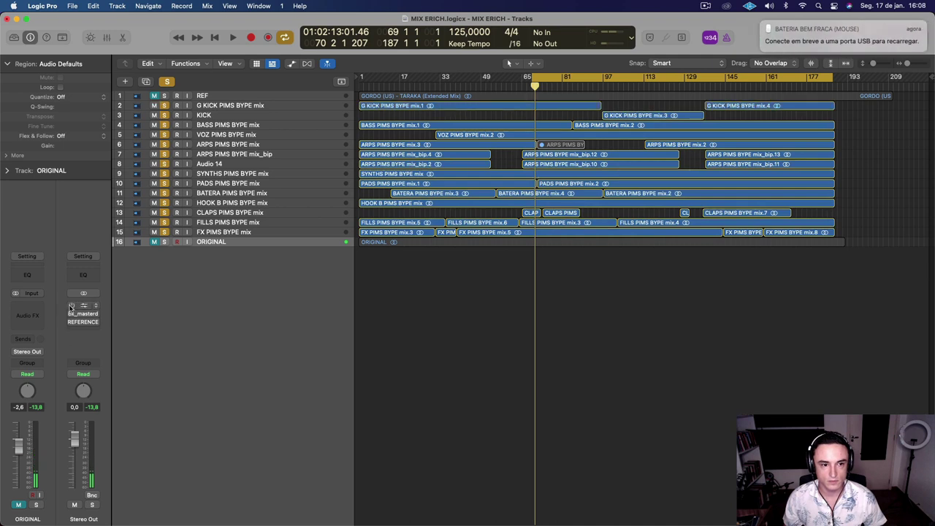
key("space")
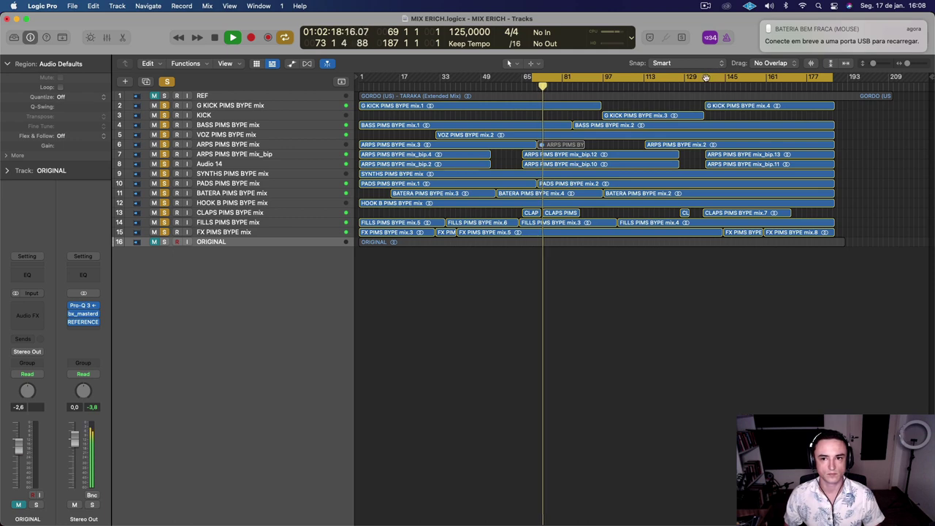
Set the cycle range to bars 137 to 150 and listen to the processed mix there.
left_click_drag(710, 76, 739, 85)
key("space")
key("space")
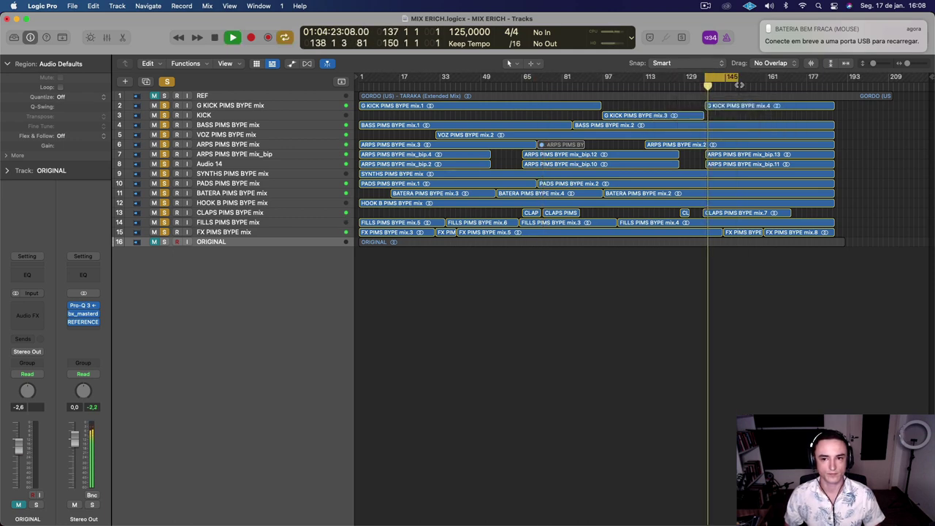
key("space")
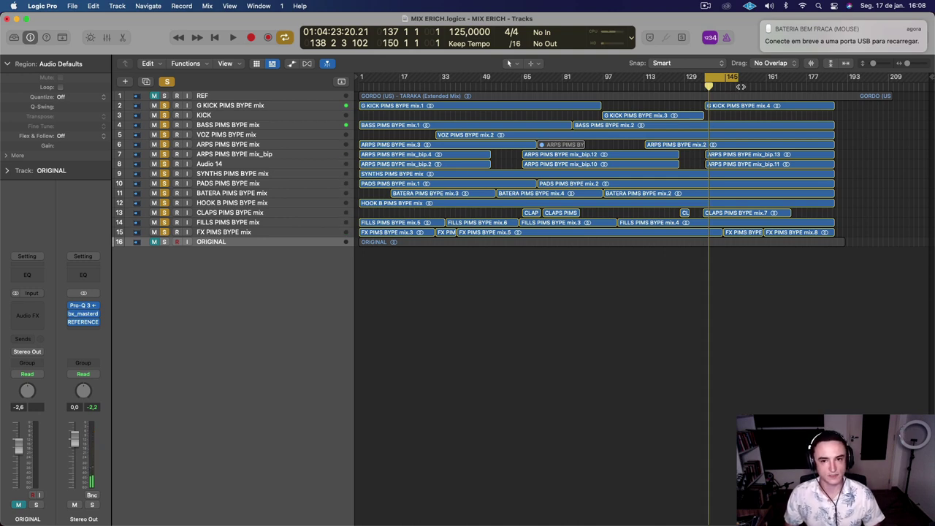
key("space")
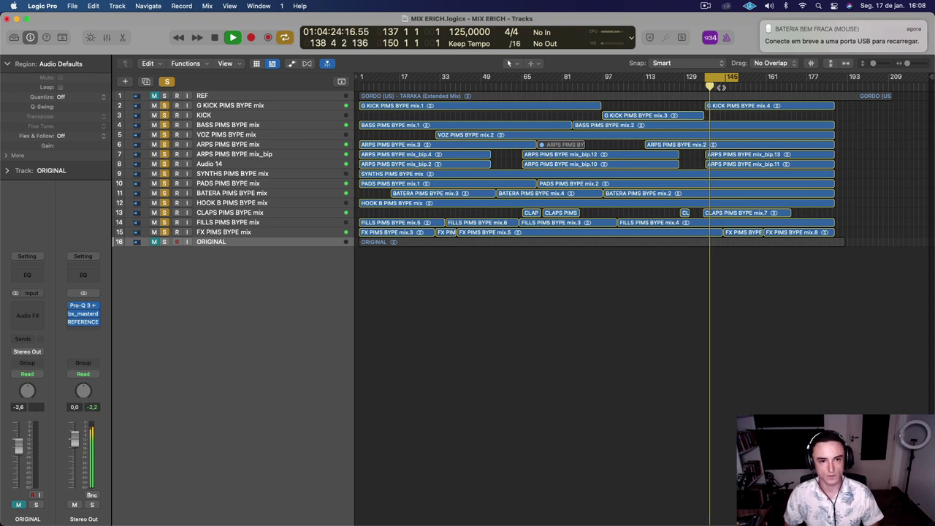
key("space")
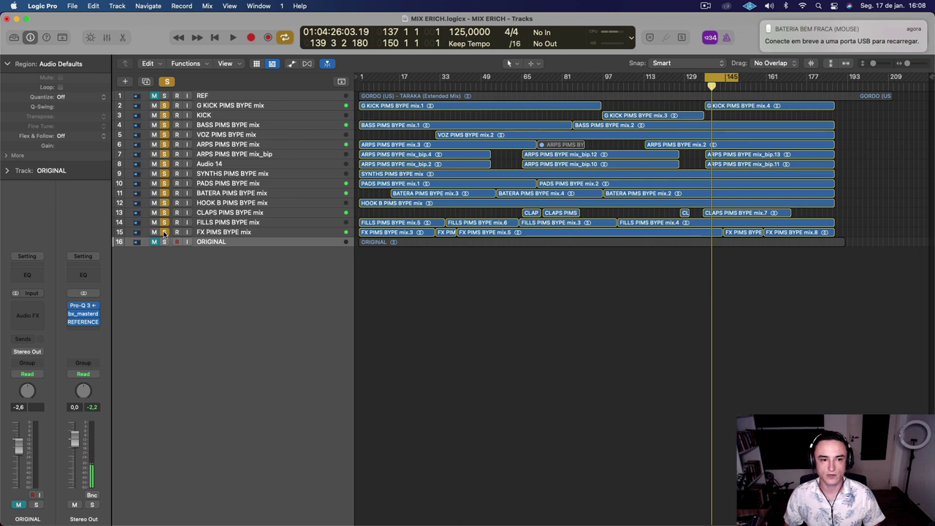
Solo only the ORIGINAL track, bypass the Stereo Out plug-ins and play the cycle section for comparison.
left_click(164, 232, "alt")
left_click(164, 242)
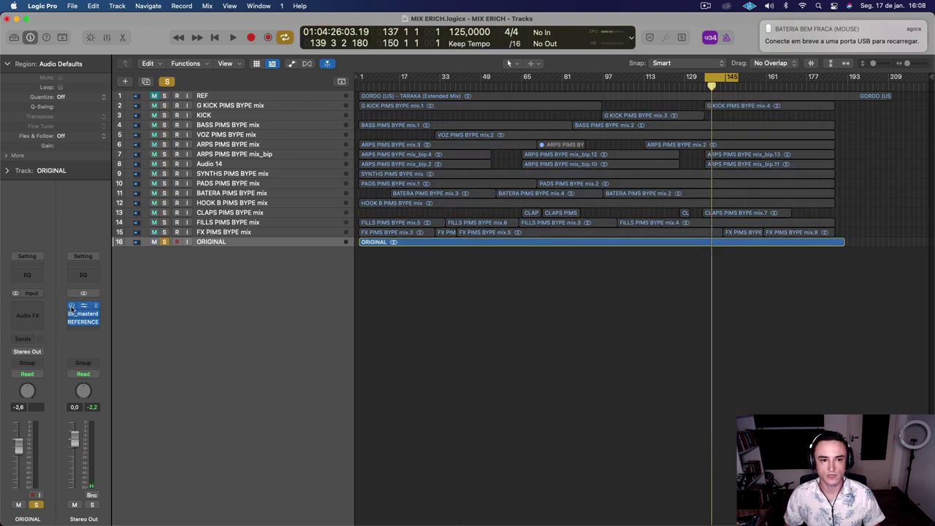
key("space")
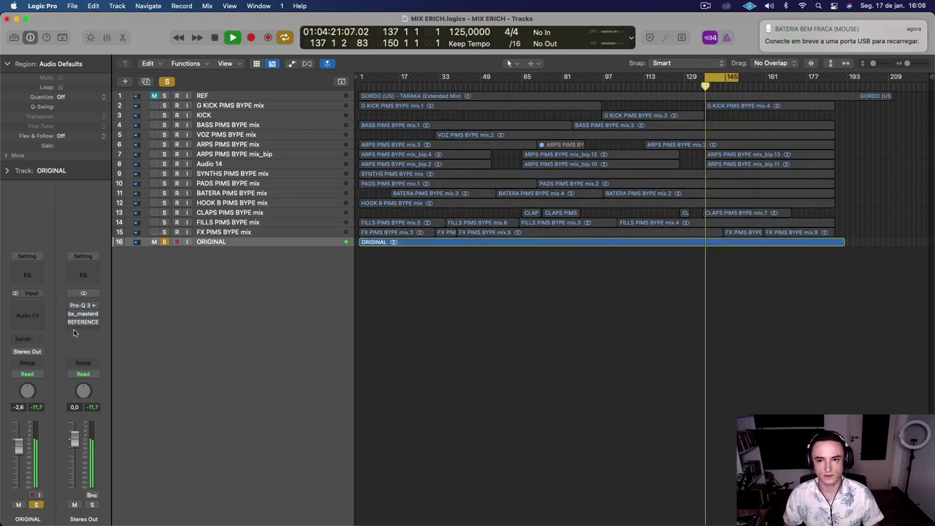
key("space")
Solo tracks 2 to 15 instead of ORIGINAL and compare playback with the Stereo Out plug-ins off and on.
left_click(164, 242)
left_click_drag(164, 232, 164, 105)
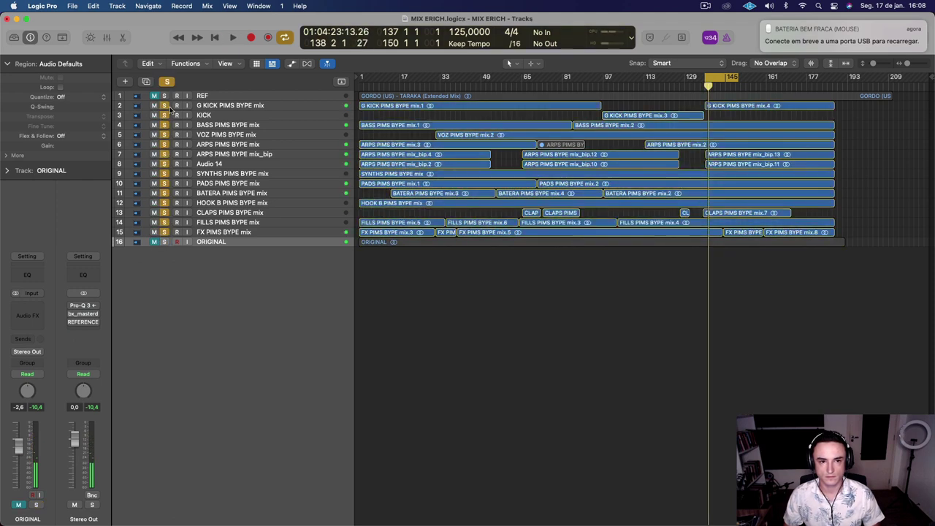
key("space")
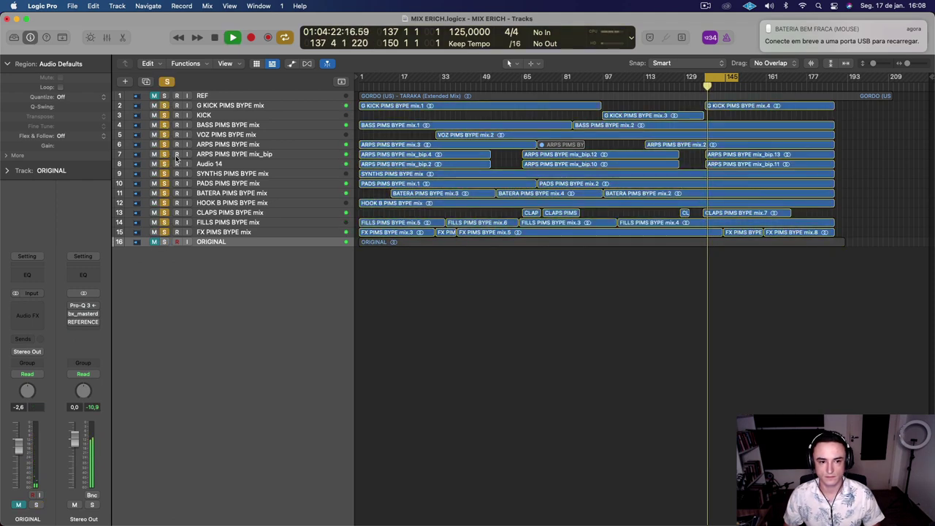
key("space")
key("space")
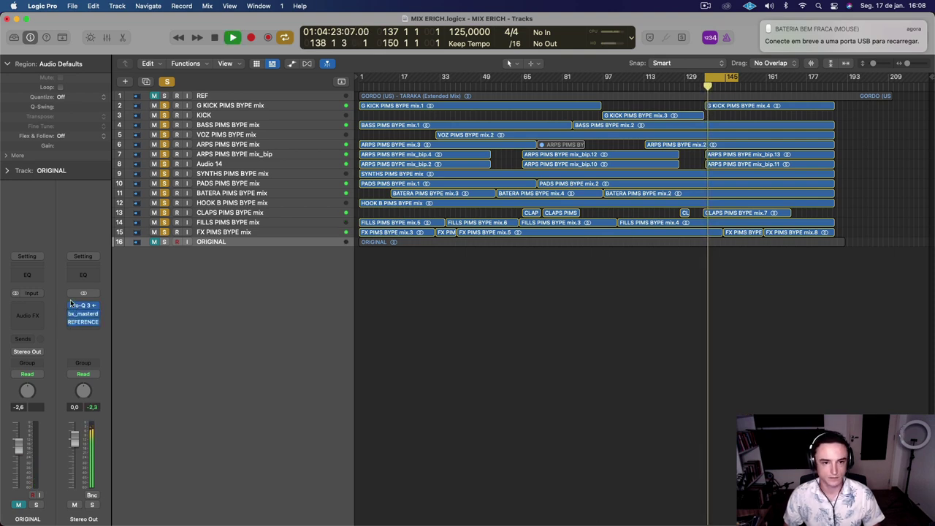
key("space")
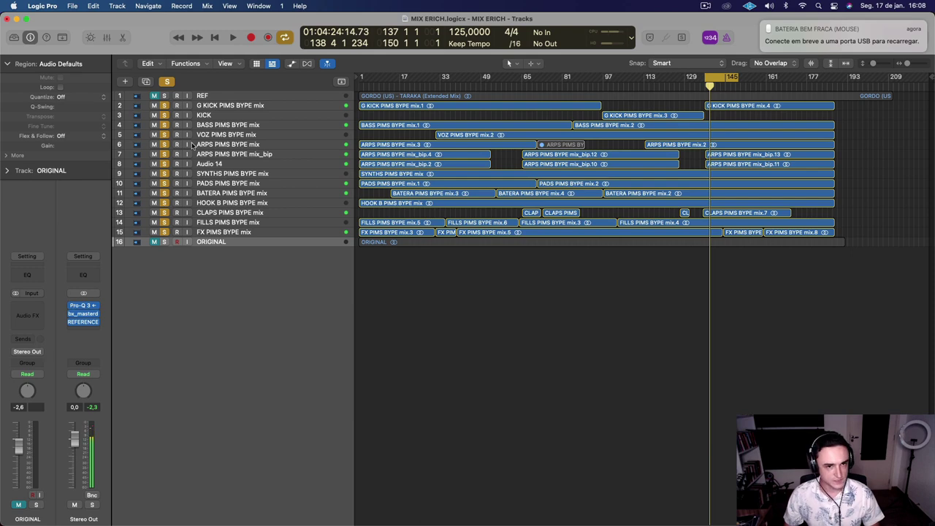
Leave only the G KICK PIMS BYPE mix track soloed and select it.
left_click_drag(165, 126, 164, 232)
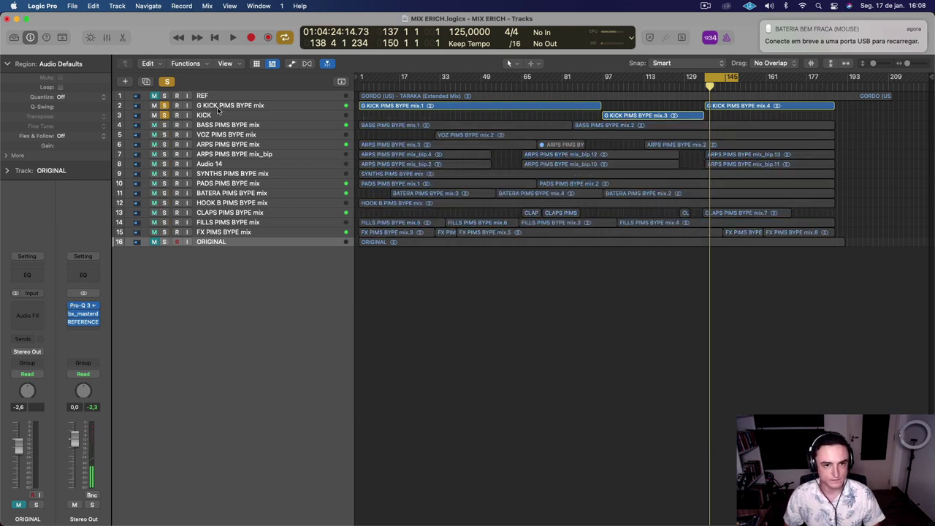
left_click(165, 116)
left_click(225, 105)
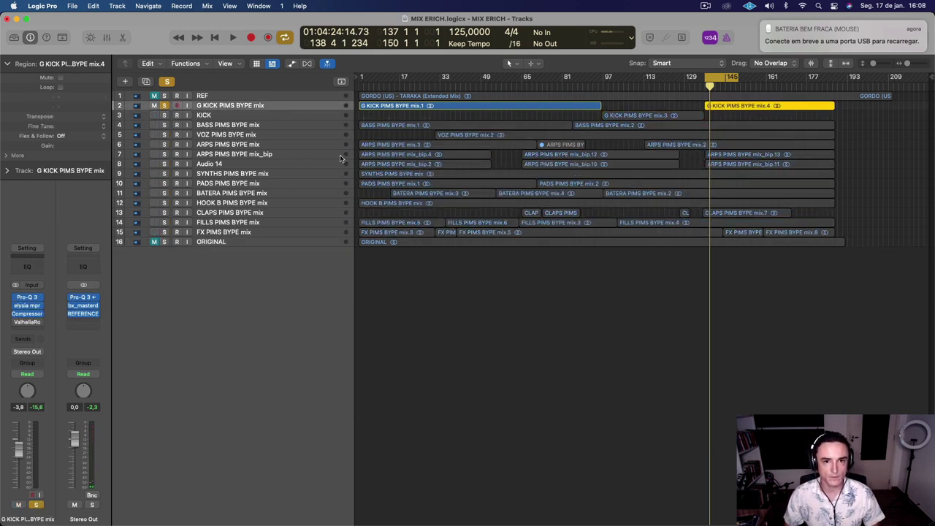
Enlarge the track height and set the cycle range to bars 1 to 17, over the first G KICK region.
key("super+Down")
key("super+Down")
key("super+Down")
key("super+Down")
left_click_drag(361, 80, 400, 77)
key("Left")
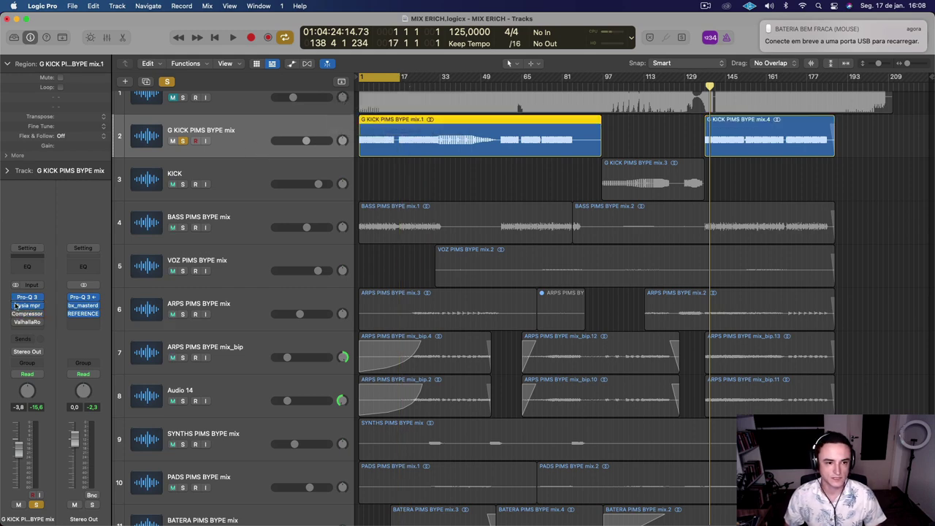
Bypass the active insert plug-ins on the G KICK track and play the dry kick from bar 1.
right_click(16, 306)
left_click(17, 307)
right_click(16, 301)
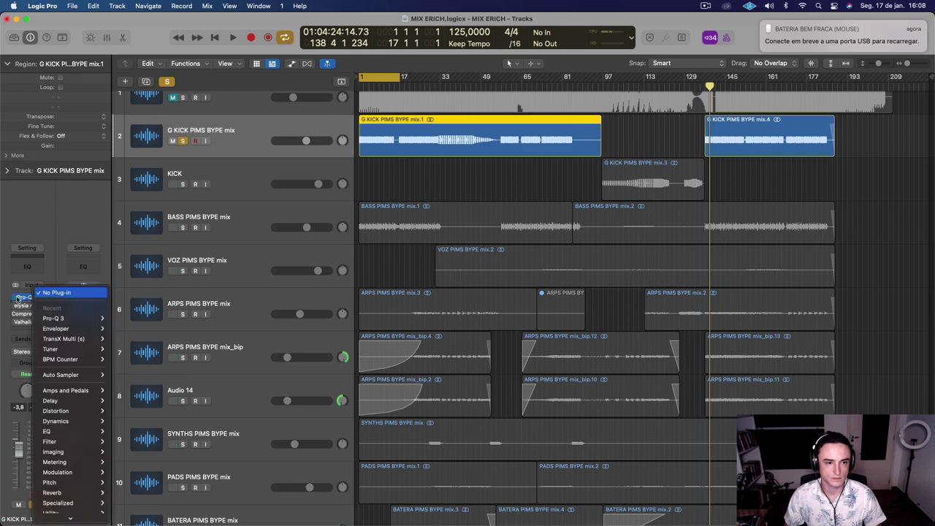
left_click(15, 298)
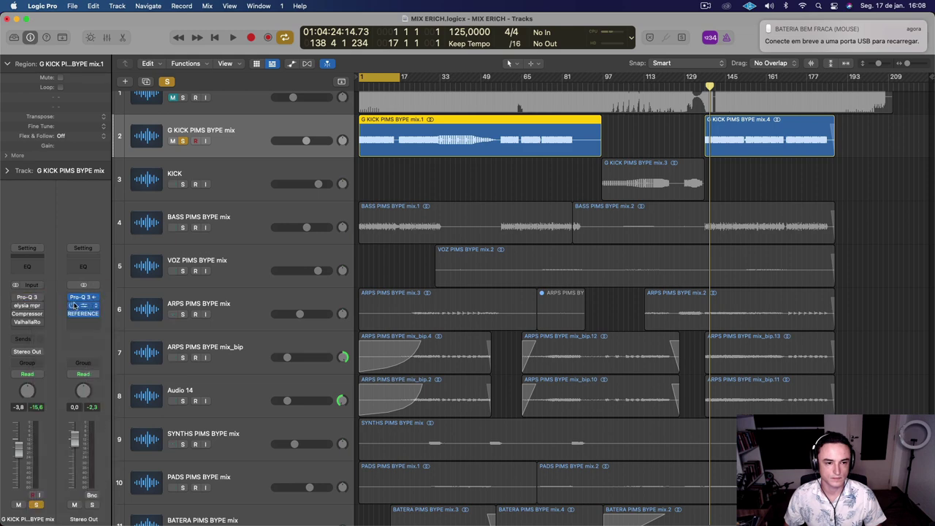
key("Return")
key("space")
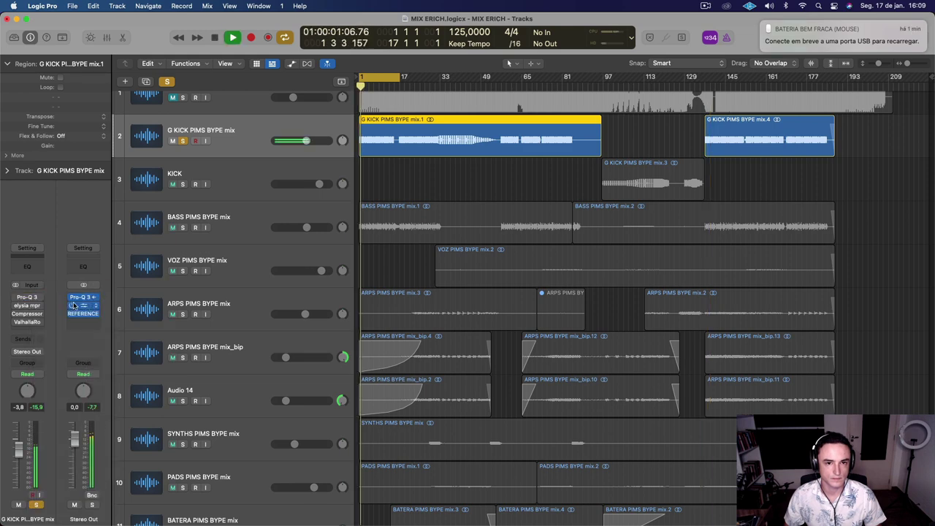
Enable Pro-Q 3 on the G KICK track, listen to its EQ curve in action, and close the plug-in.
left_click(30, 298)
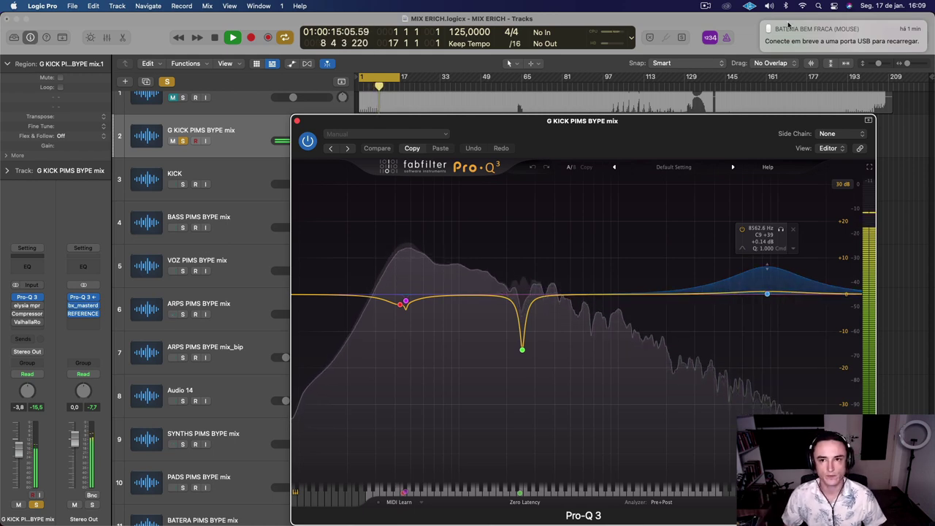
left_click(763, 24)
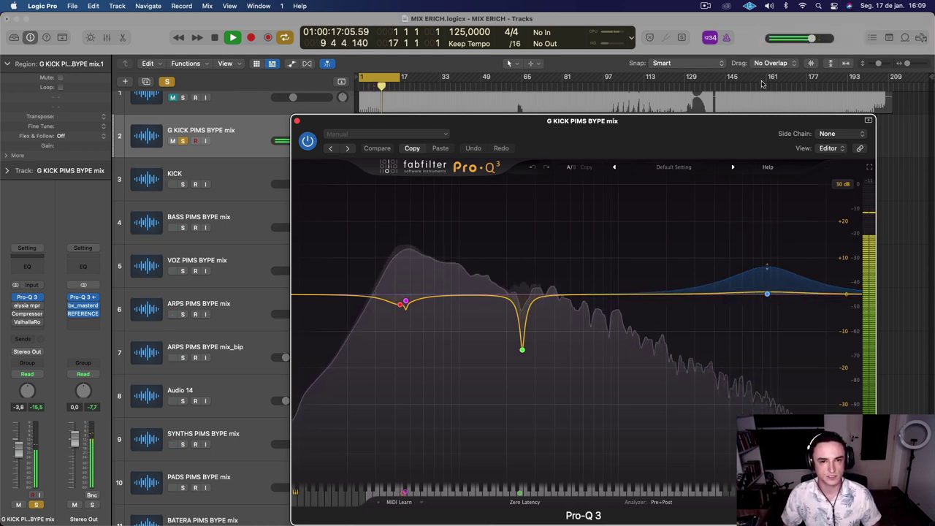
left_click(309, 141)
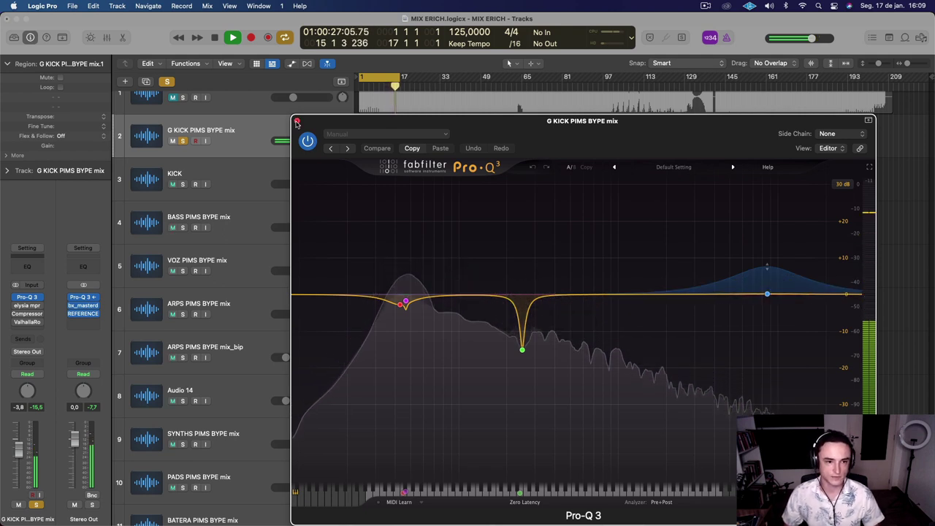
left_click(297, 122)
key("space")
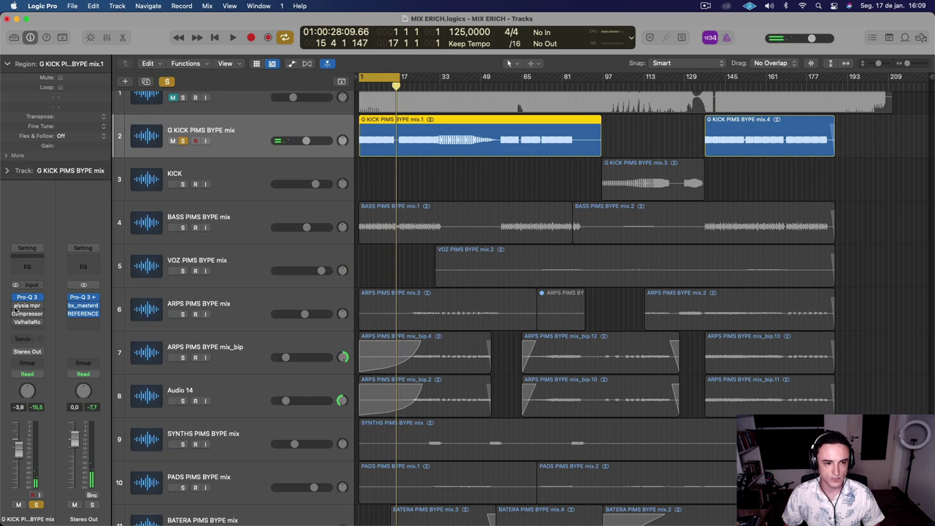
Enable and open elysia mpressor on the G KICK track and play the kick from bar 1.
left_click(33, 310)
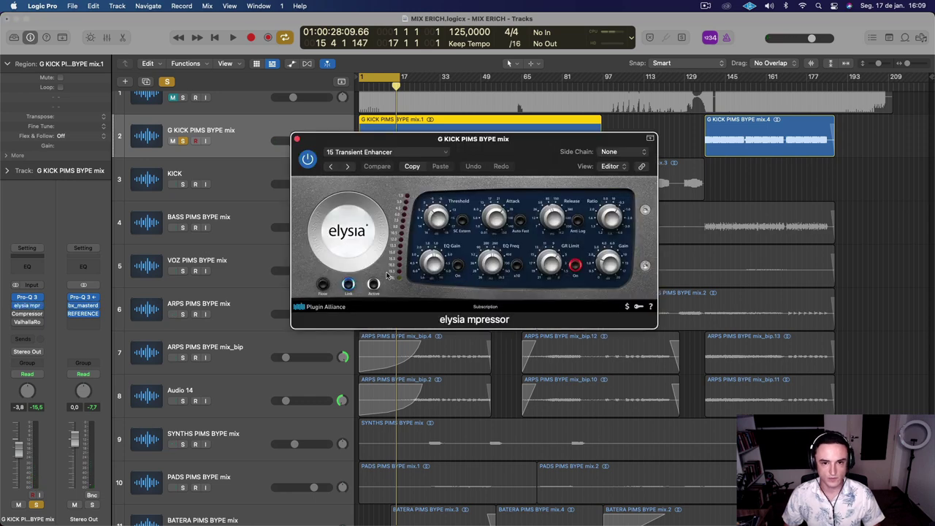
key("Return")
key("space")
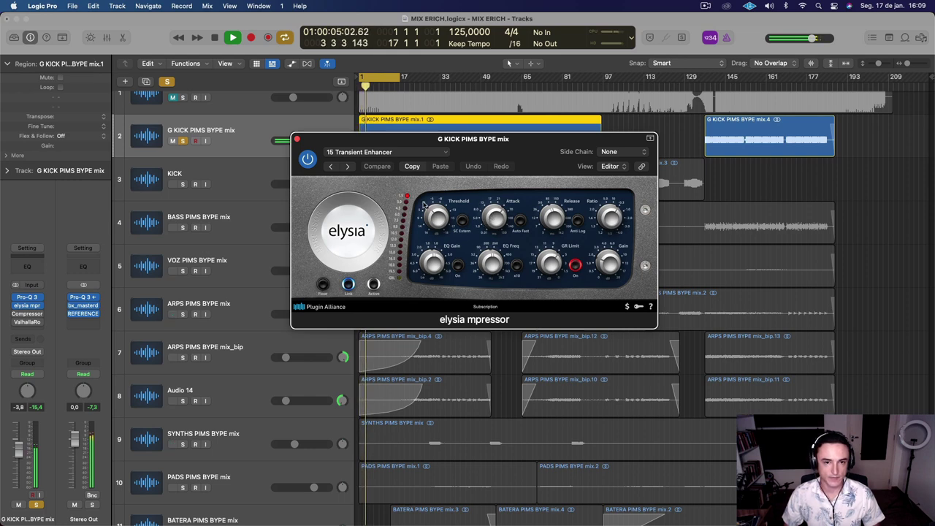
Enable and inspect the Compressor on the G KICK track, close the plug-ins, and replay the kick comparing bypassed and active inserts.
left_click(17, 314)
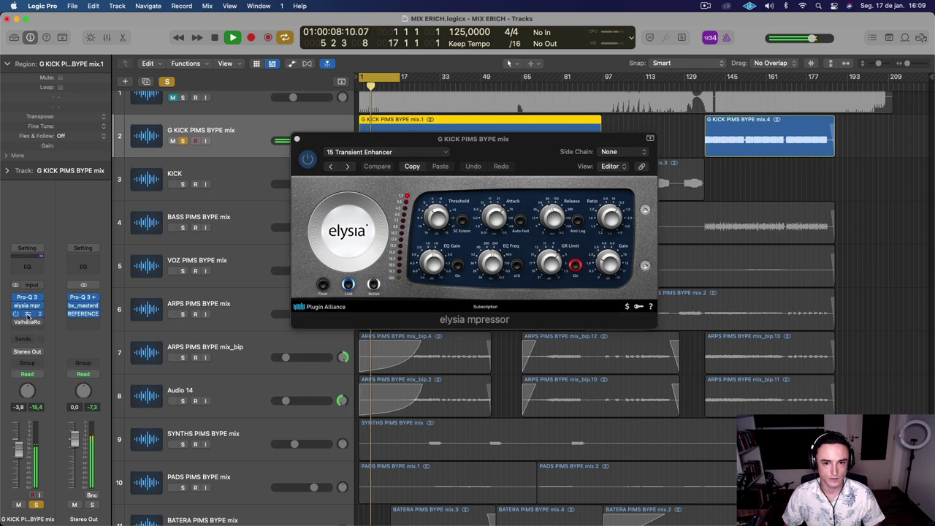
left_click(28, 315)
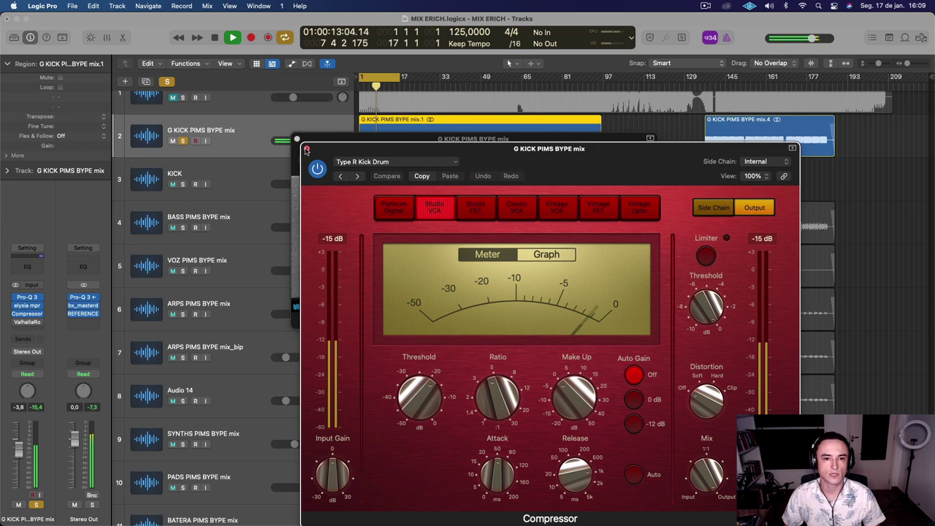
left_click(306, 150)
left_click(296, 139)
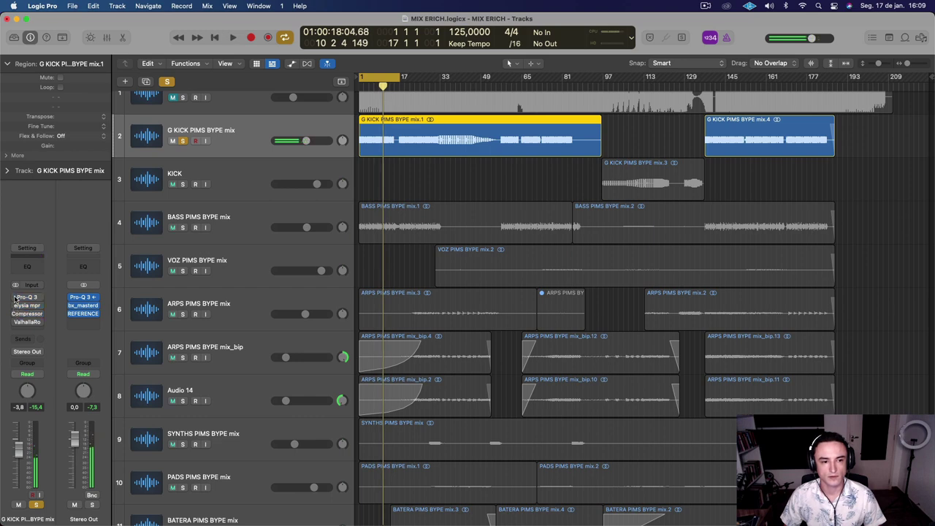
key("space")
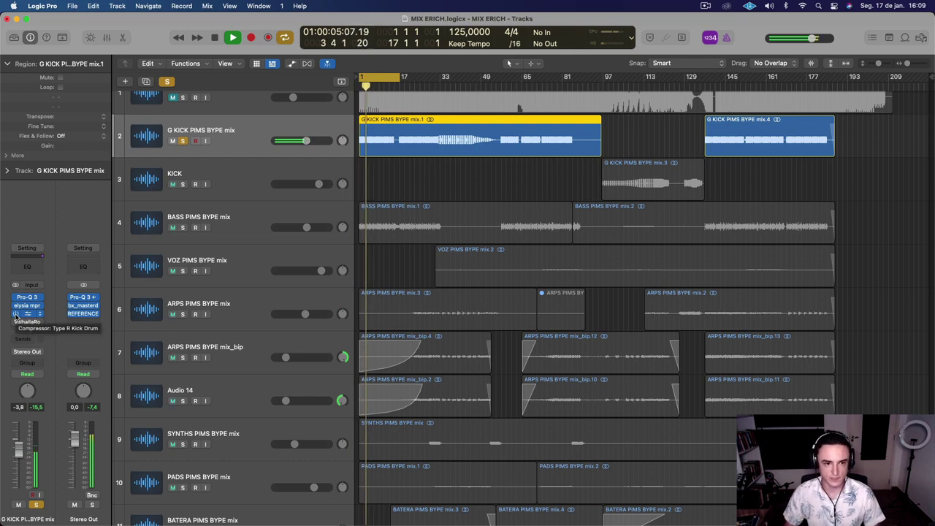
key("space")
Solo the BASS track with the kick, bypass its inserts, and play both from bar 1.
left_click(233, 220)
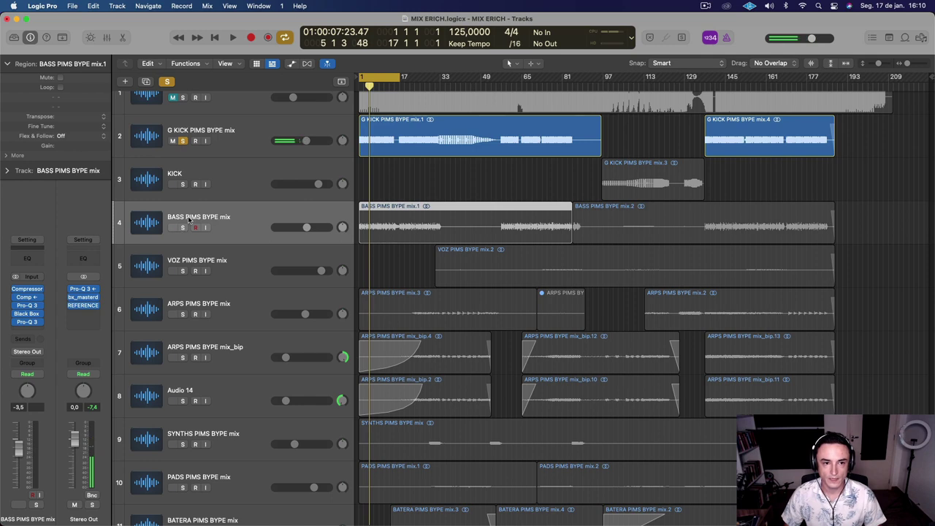
left_click(183, 228)
key("Return")
key("space")
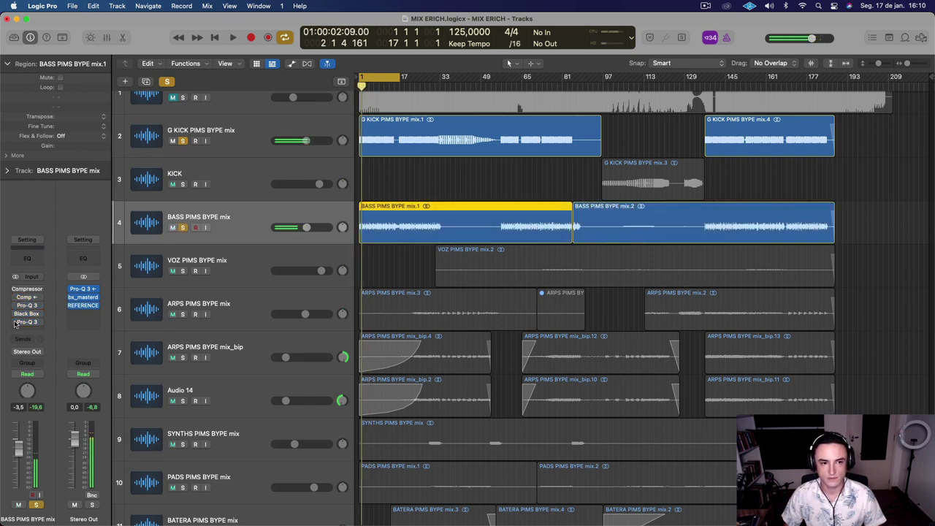
key("space")
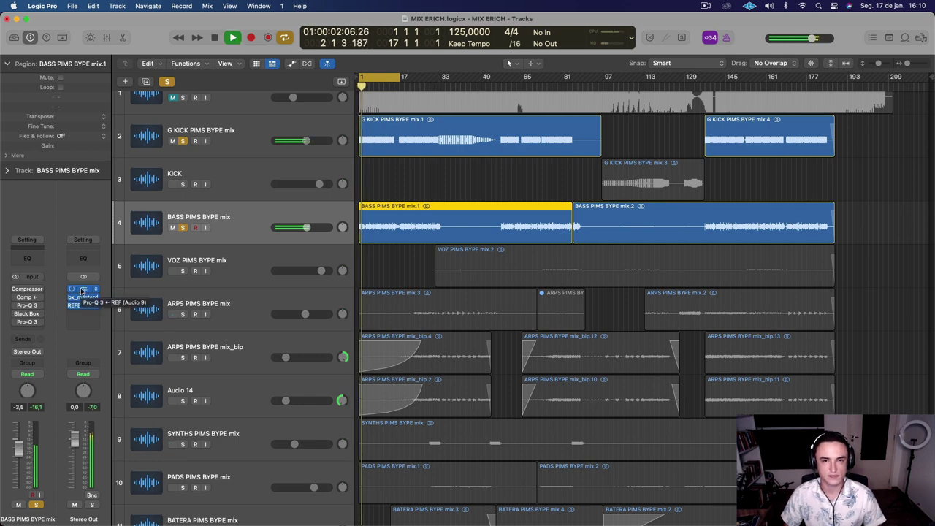
Enable the first Compressor on the BASS track, examine its Vintage Opto settings during playback, and close it.
left_click(26, 290)
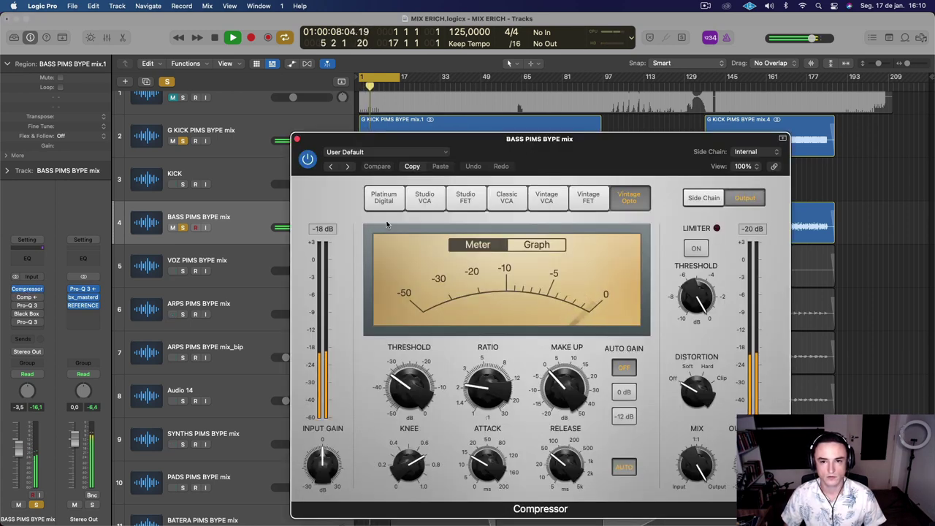
left_click_drag(552, 153, 462, 107)
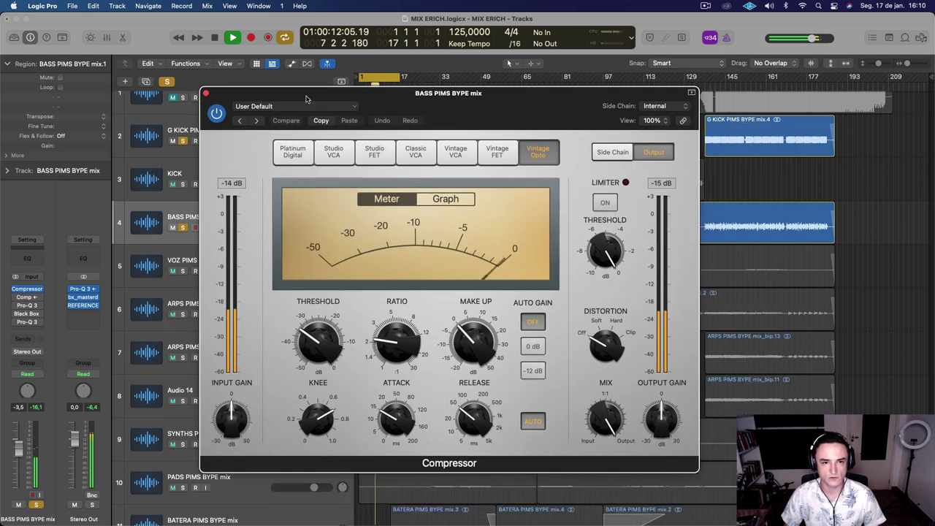
left_click(206, 93)
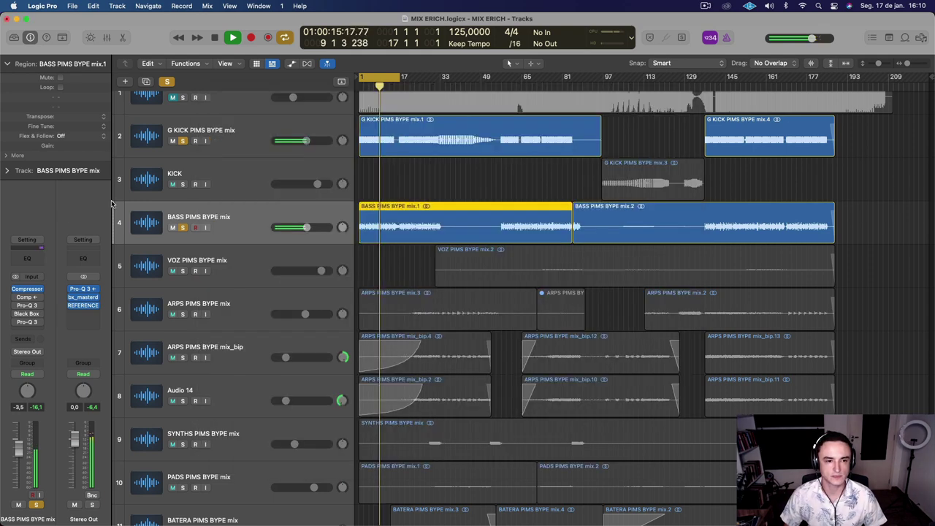
Enable the second Compressor on the BASS track, set its side chain to the G KICK track, and close it.
left_click(15, 297)
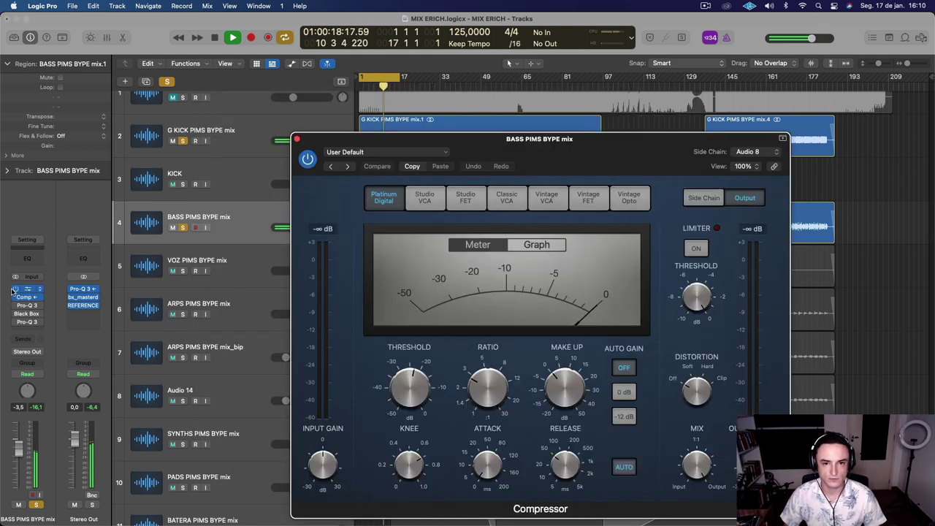
left_click(27, 298)
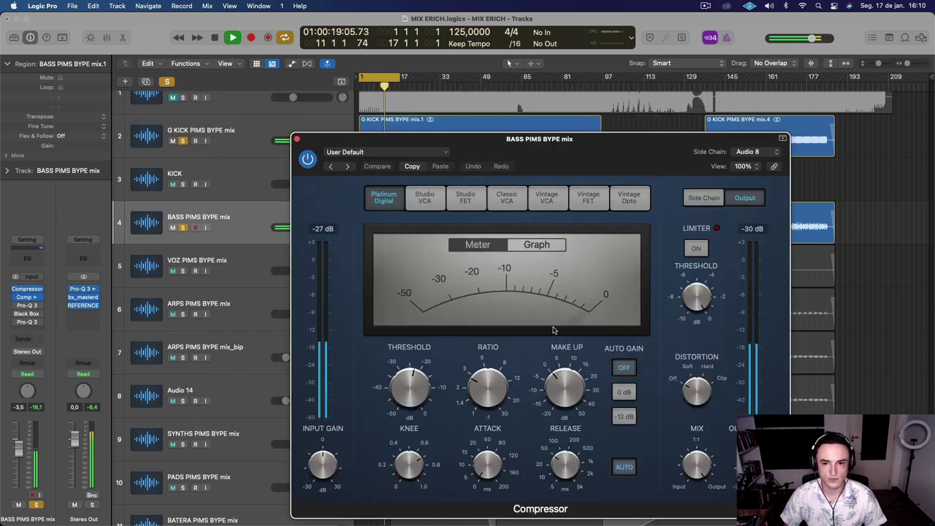
left_click(752, 151)
left_click(847, 191)
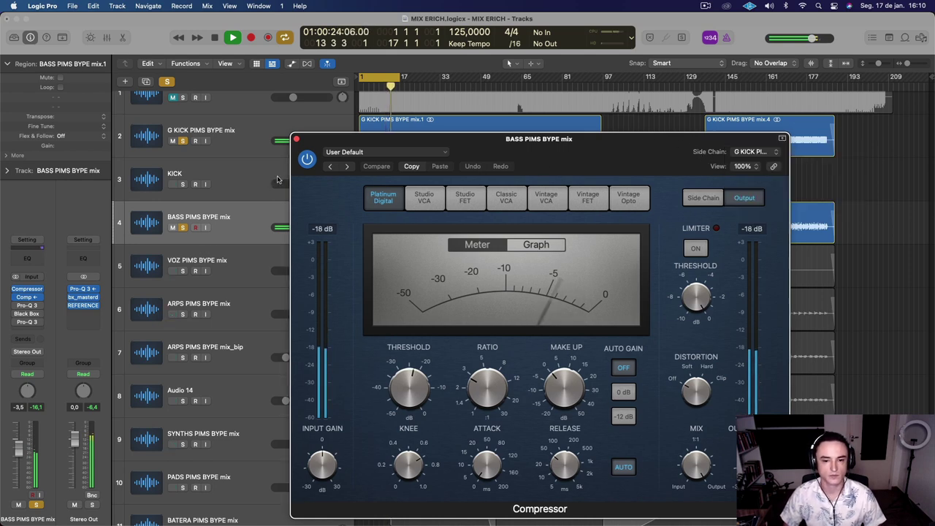
left_click(296, 139)
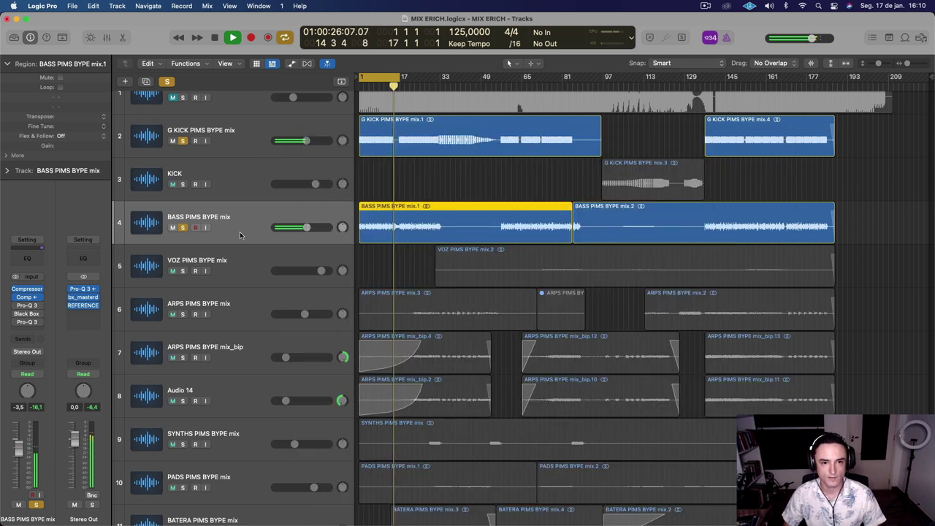
Enable and open the two Pro-Q 3 equalizers on the BASS track and listen to their curves.
left_click(27, 321)
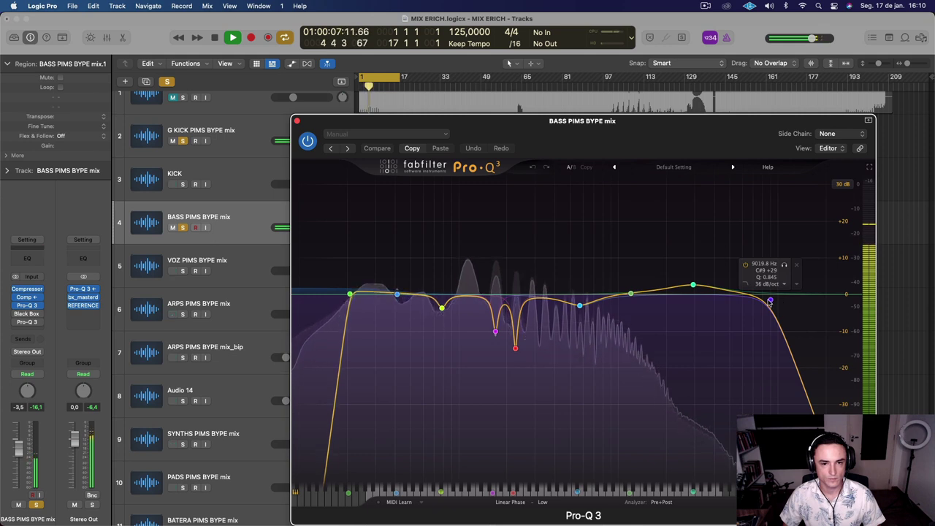
left_click(16, 314)
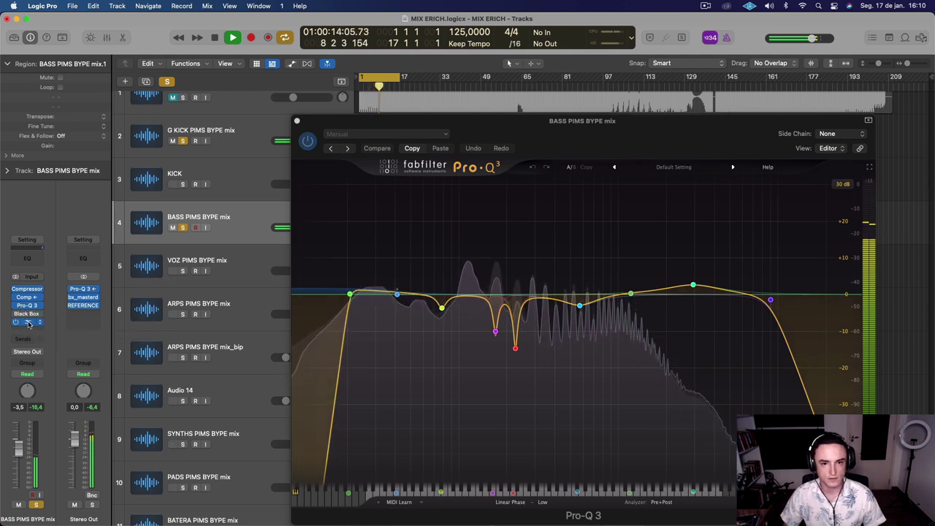
left_click(29, 323)
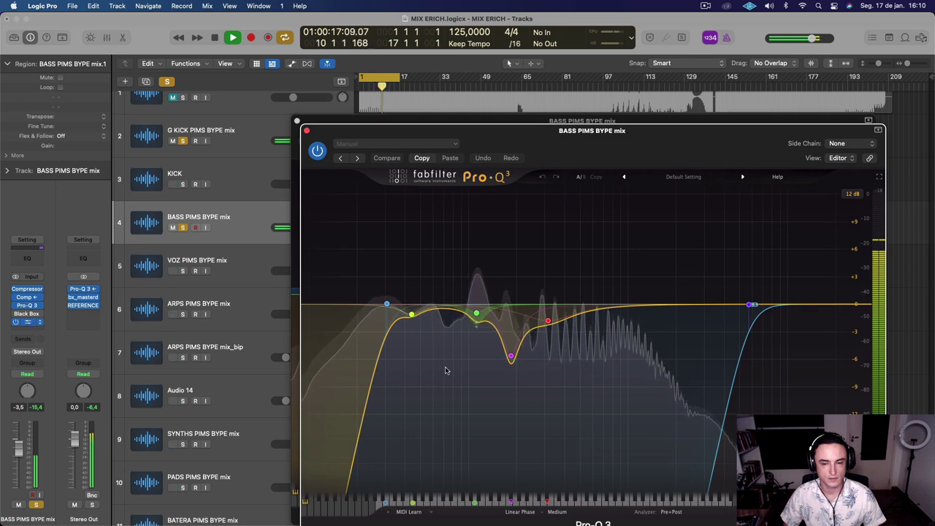
In the second BASS Pro-Q 3, move the high-frequency Low Cut band upward, slightly raise the green bell's gain, and close the equalizers.
mouse_move(750, 307)
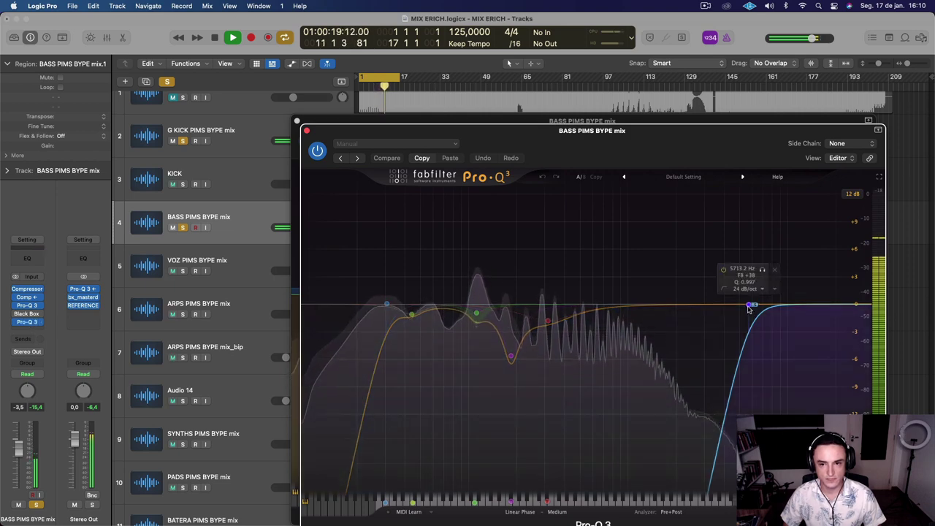
left_click_drag(752, 305, 774, 307)
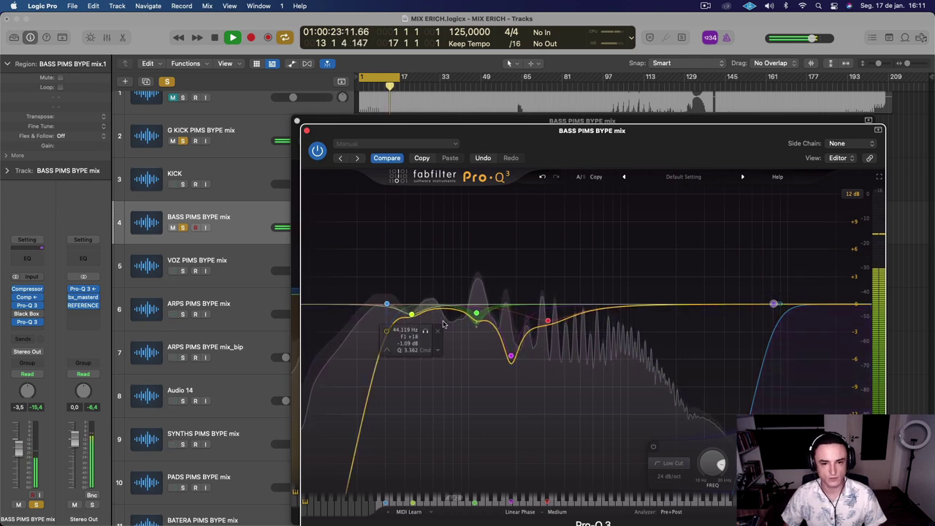
left_click_drag(478, 314, 476, 311)
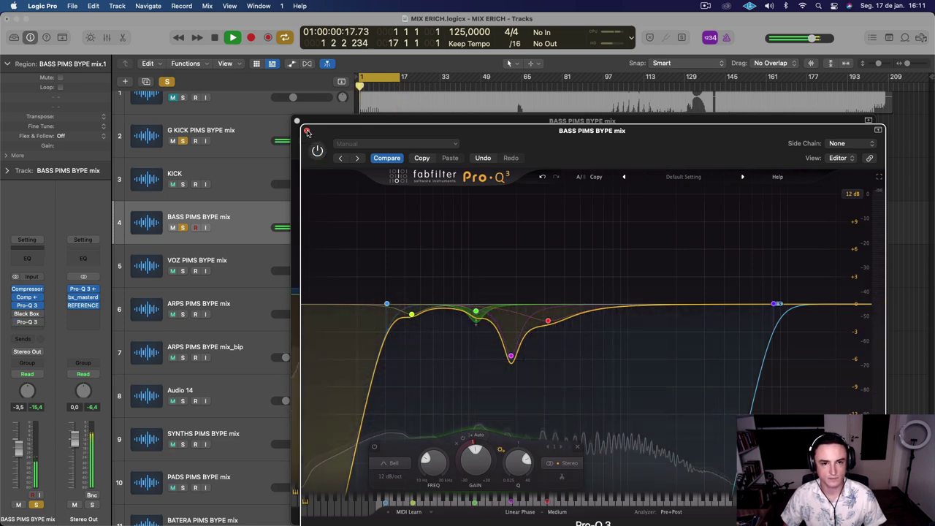
left_click(307, 132)
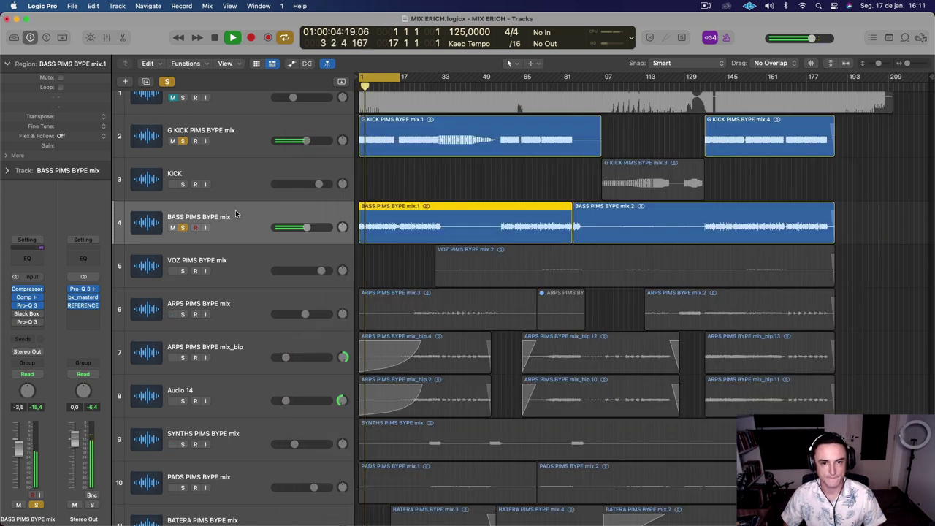
Solo the VOZ track along with kick and bass, and play with the cycle range set to bars 73 to 98.
key("space")
left_click(255, 265)
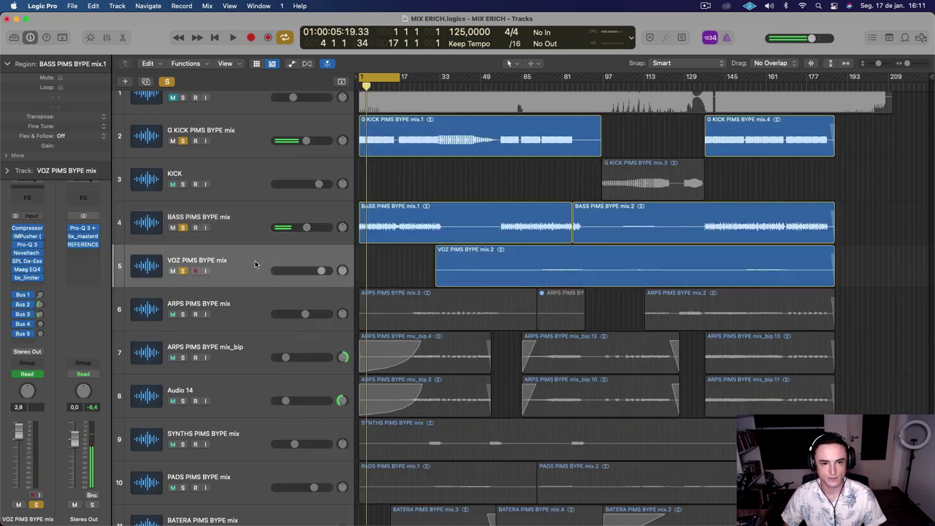
left_click_drag(371, 80, 605, 86)
key("space")
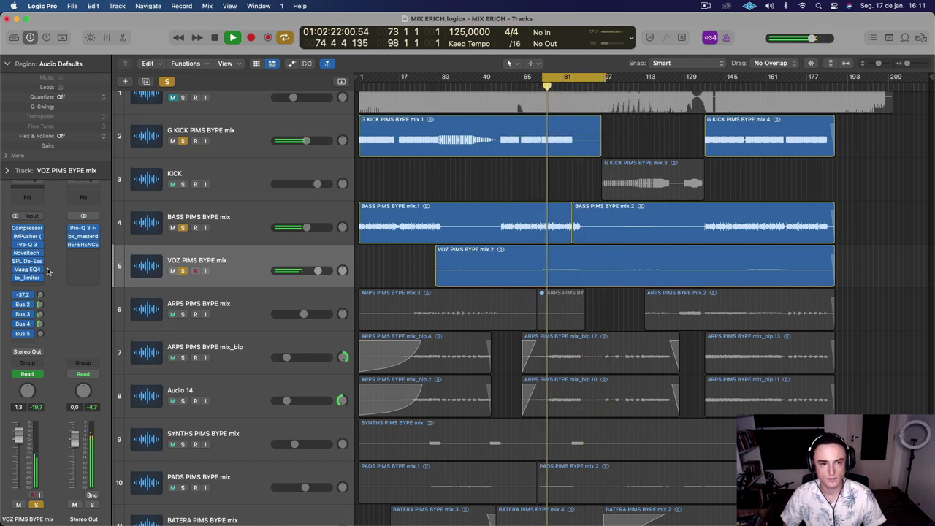
Bypass all inserts and bus sends on the VOZ track and play the dry vocal from bar 73.
key("space")
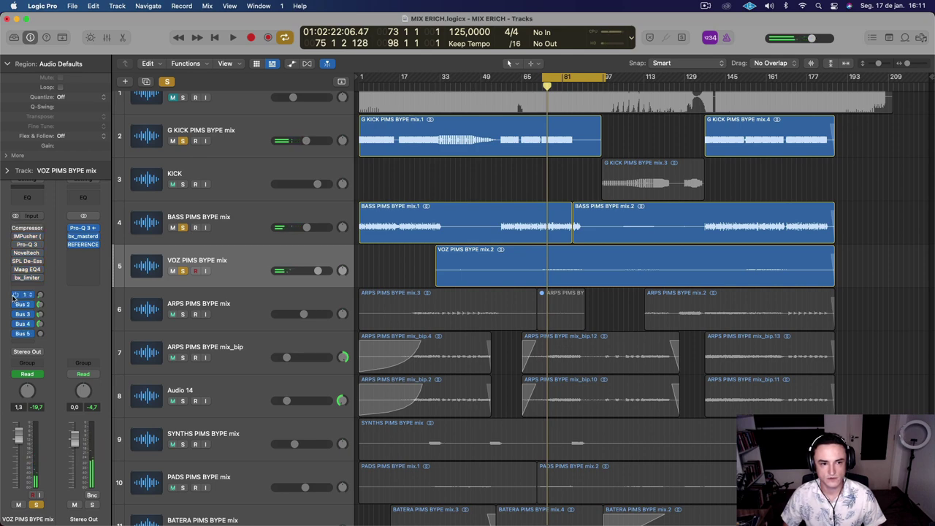
key("space")
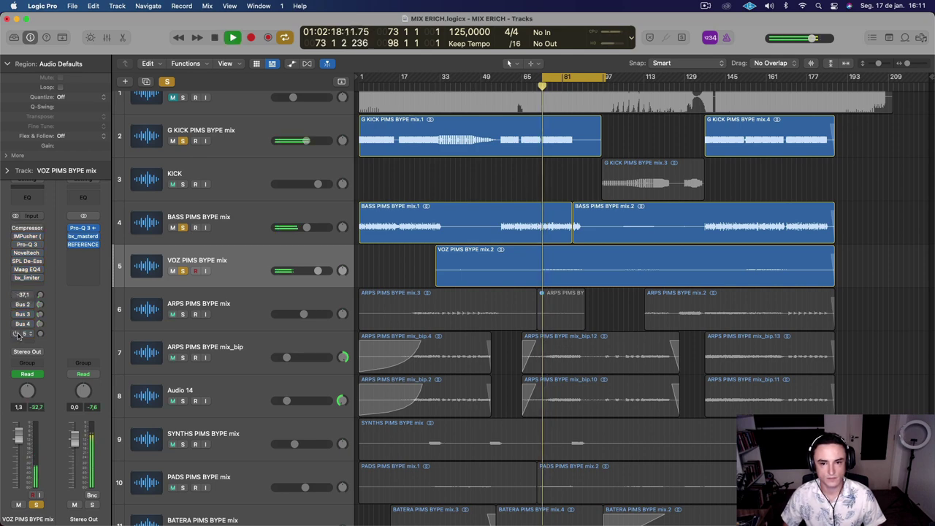
left_click(234, 260)
key("space")
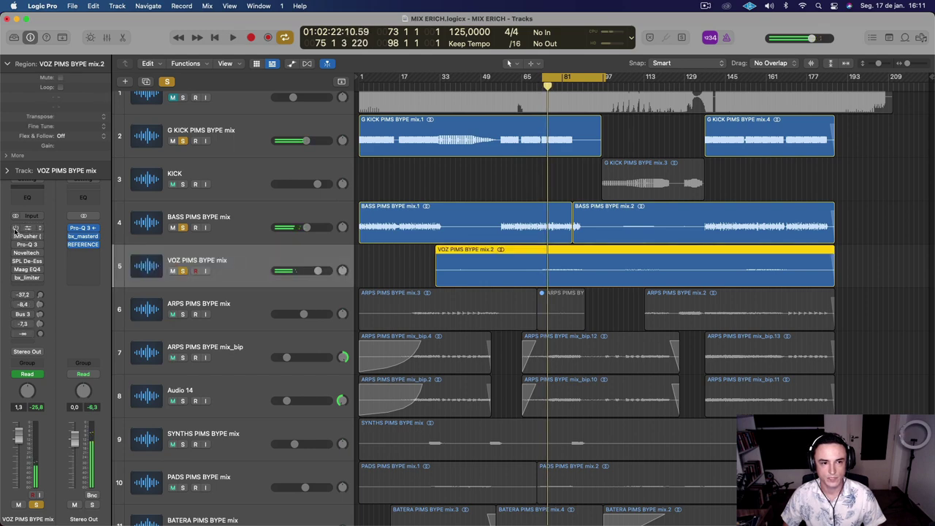
Enable the VOZ track's Compressor, lower its threshold to -38.5 dB during playback, and close it.
left_click(27, 229)
key("space")
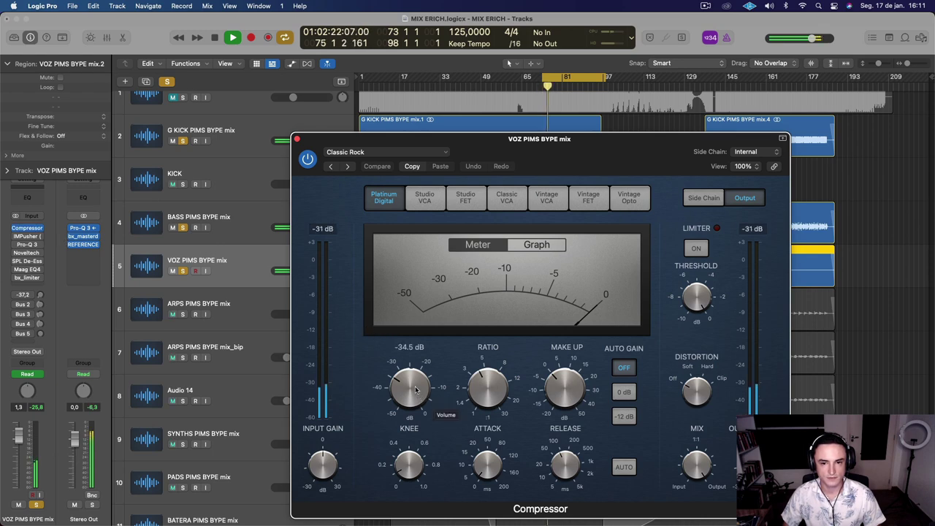
left_click_drag(416, 389, 418, 396)
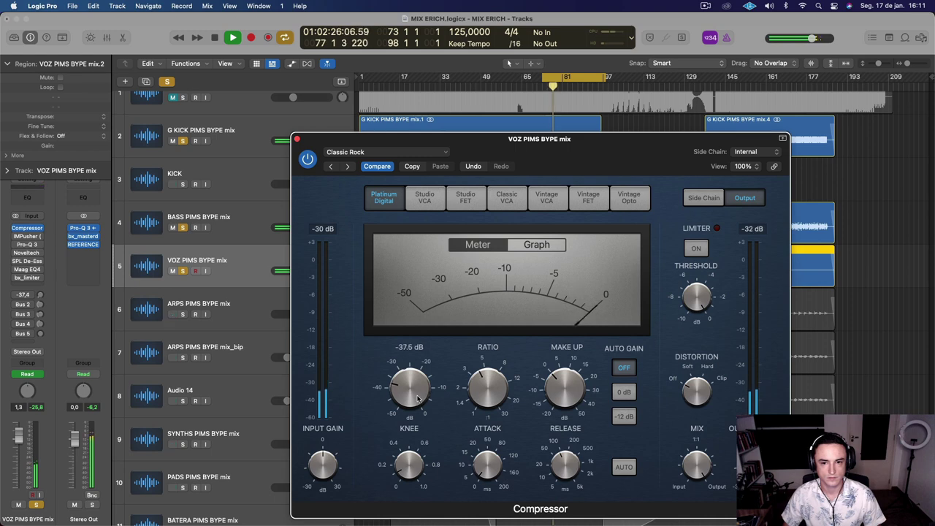
scroll(416, 401, "down", 2)
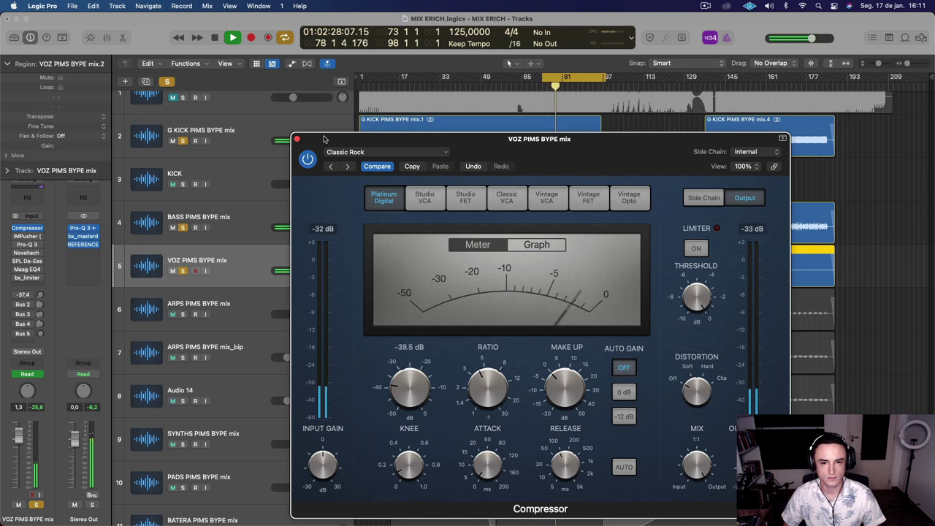
left_click(298, 139)
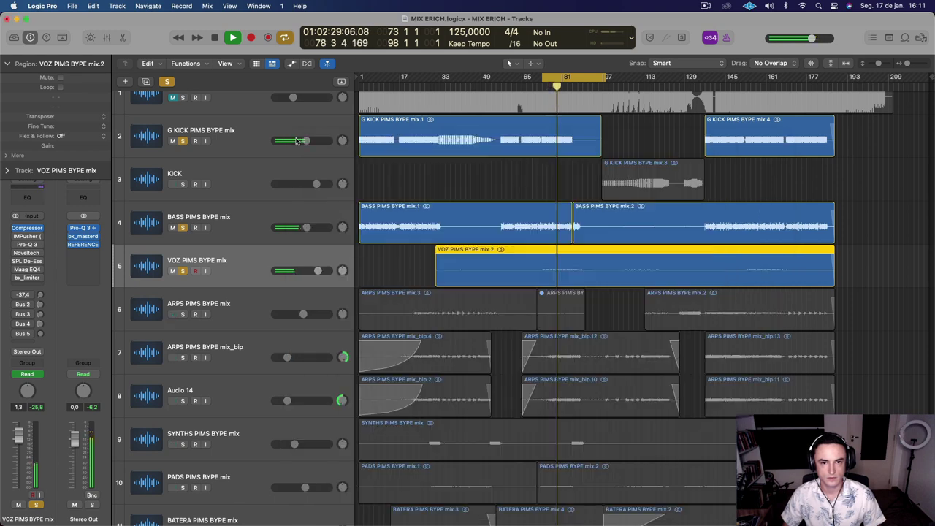
key("space")
Enable and open IMPusher on the VOZ track, compare the vocal with and without it, and close the plug-in.
left_click(25, 236)
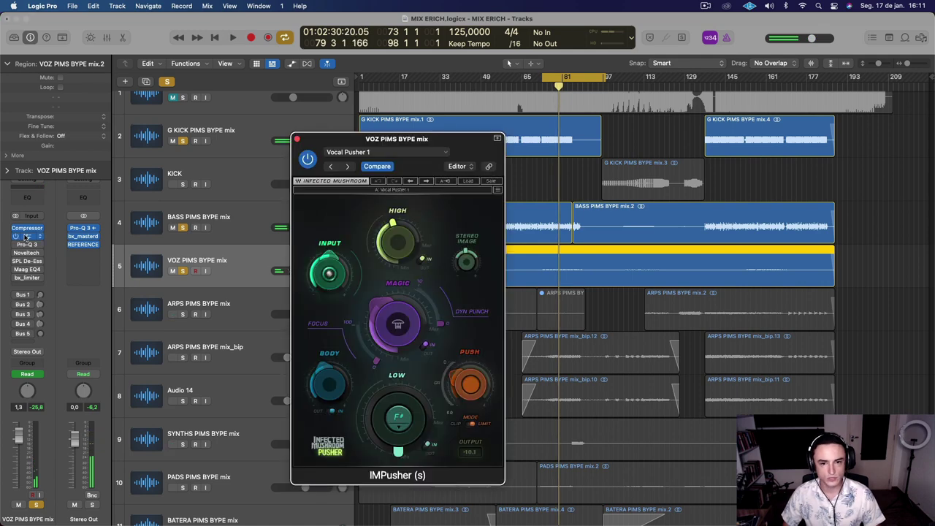
key("space")
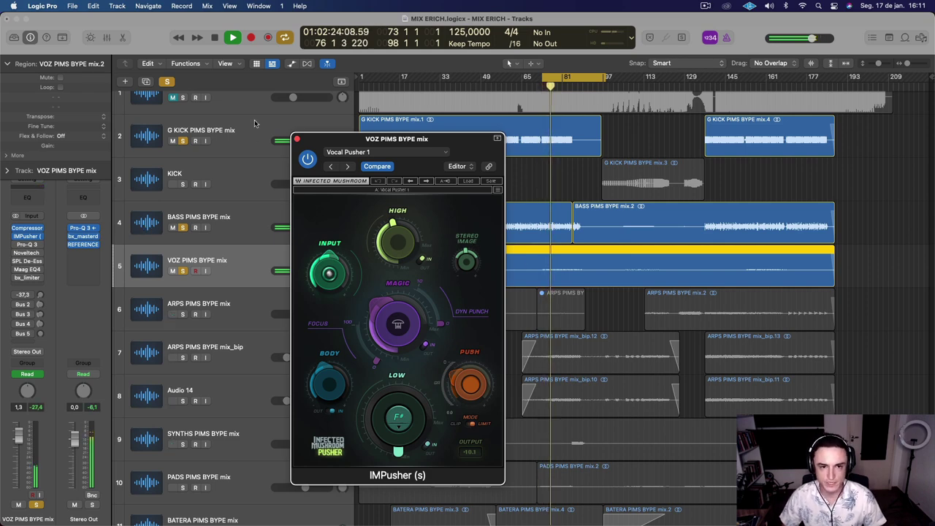
left_click(308, 159)
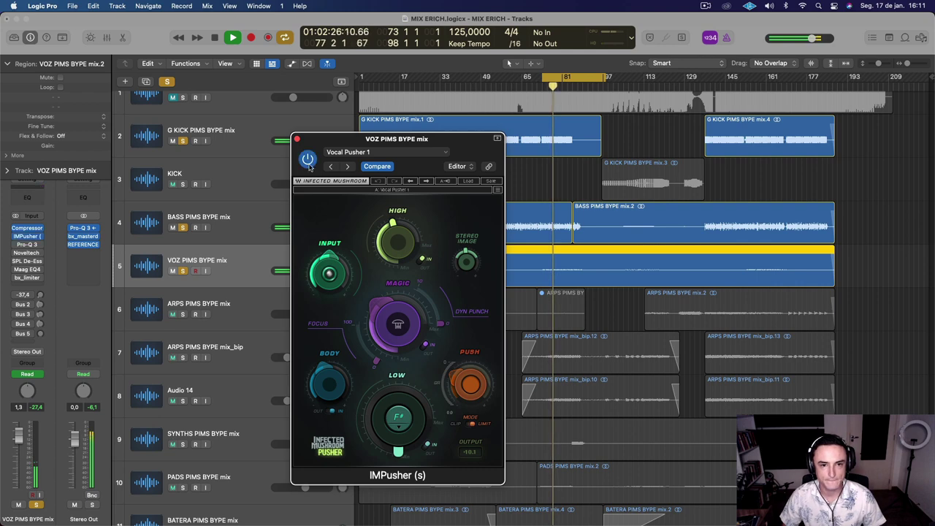
left_click(296, 138)
key("space")
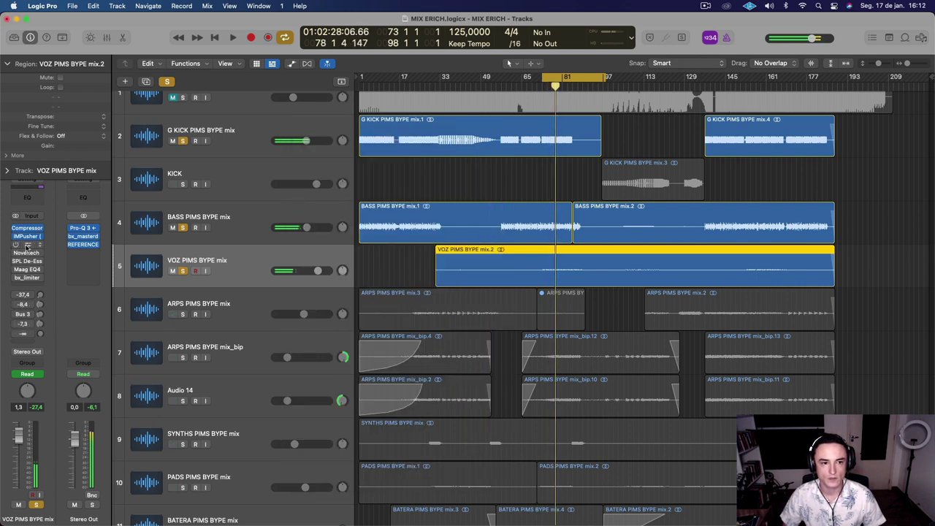
Enable and open Pro-Q 3 on the VOZ track, play the vocal through its EQ curve, and close it.
left_click(27, 245)
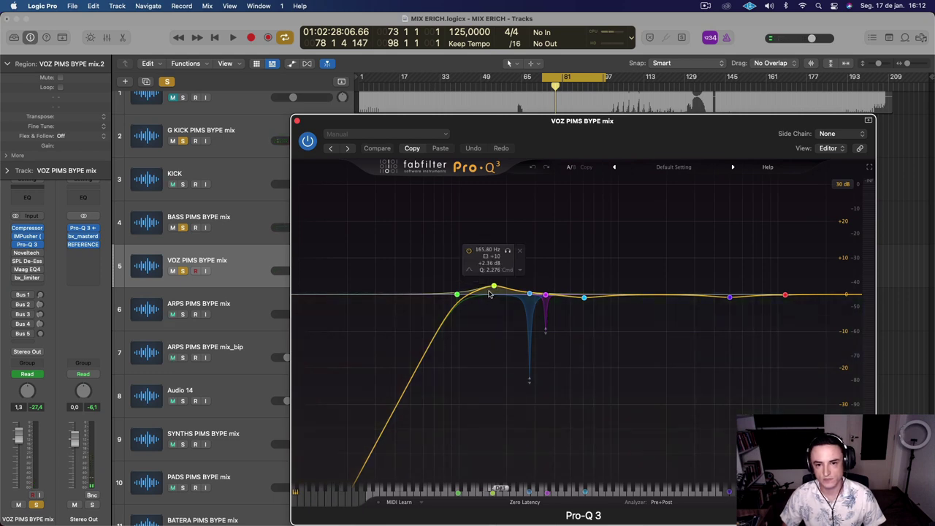
key("space")
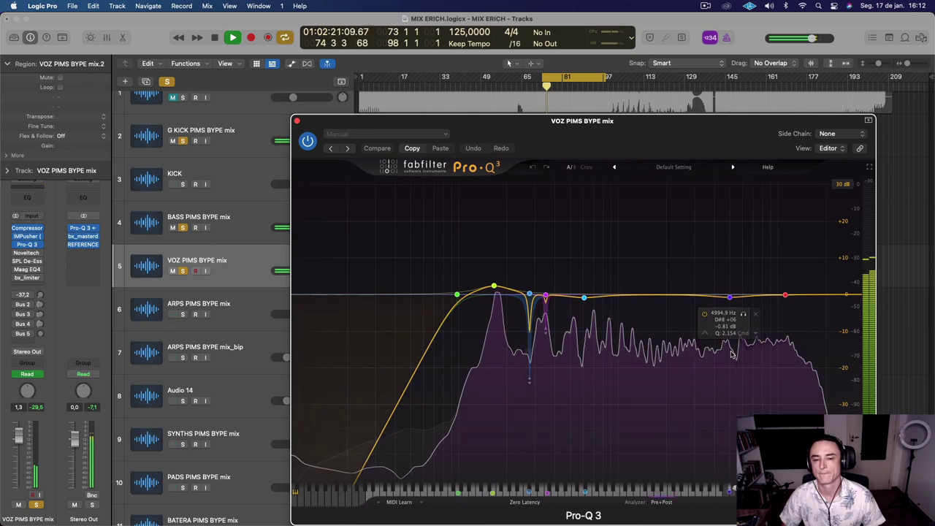
left_click(298, 120)
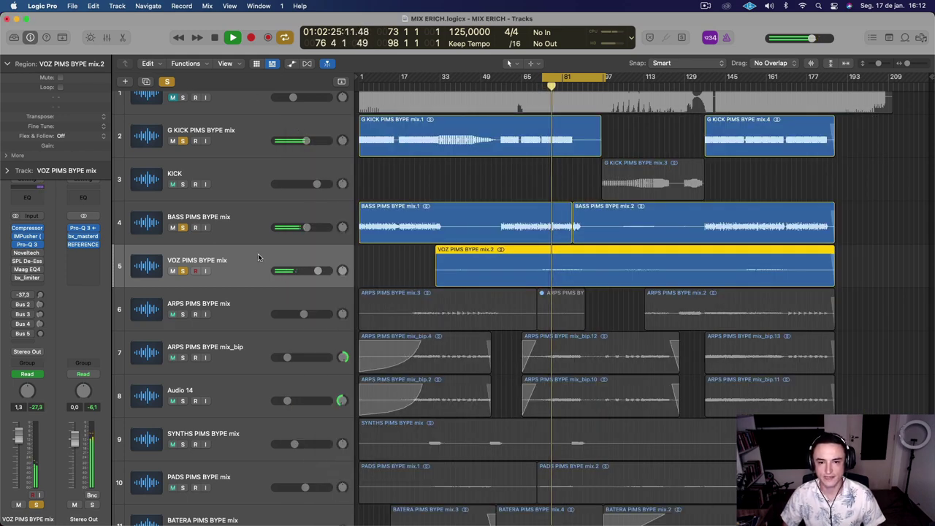
key("space")
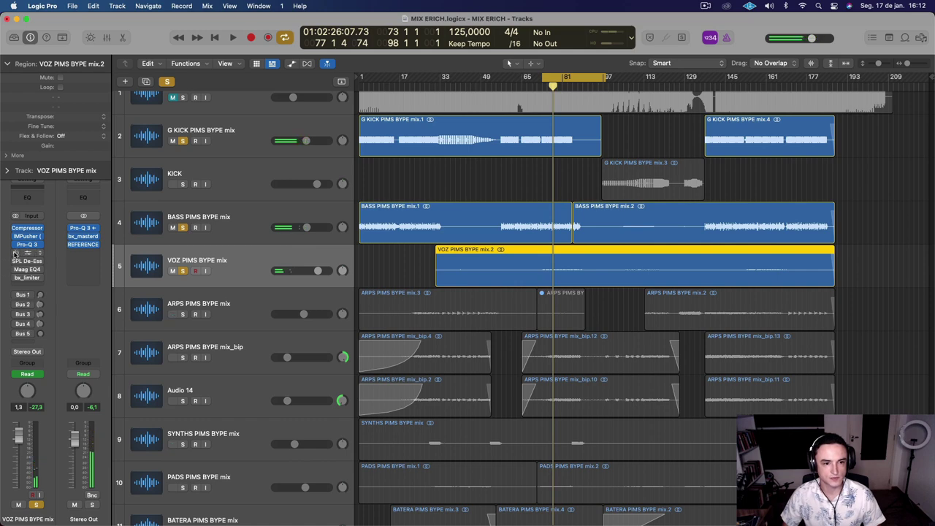
Enable and open Noveltech Vocal Enhancer and SPL De-Esser one after another on the VOZ track during playback, closing each.
left_click(33, 253)
key("space")
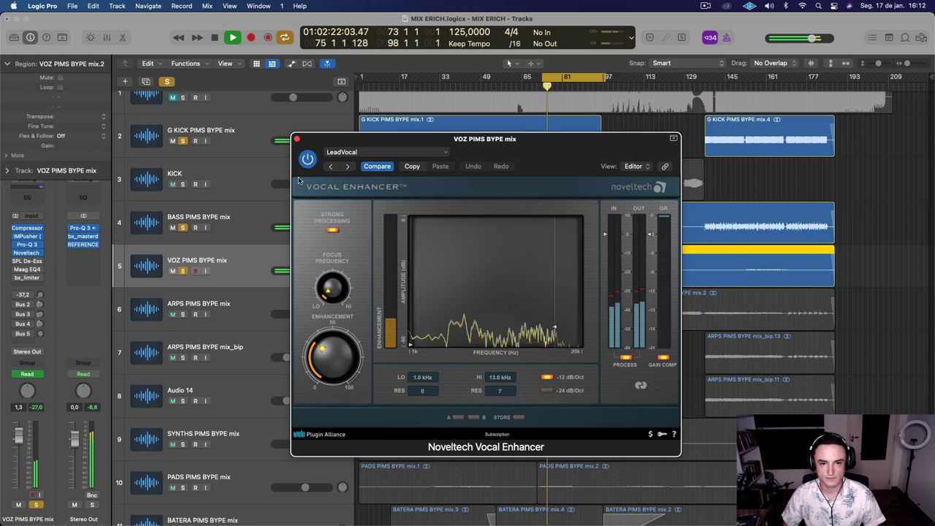
left_click(296, 138)
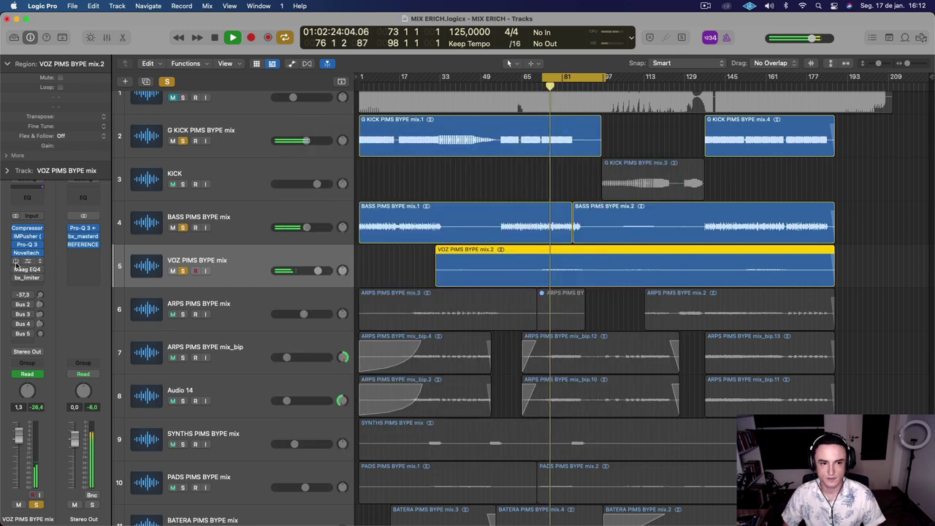
left_click(27, 262)
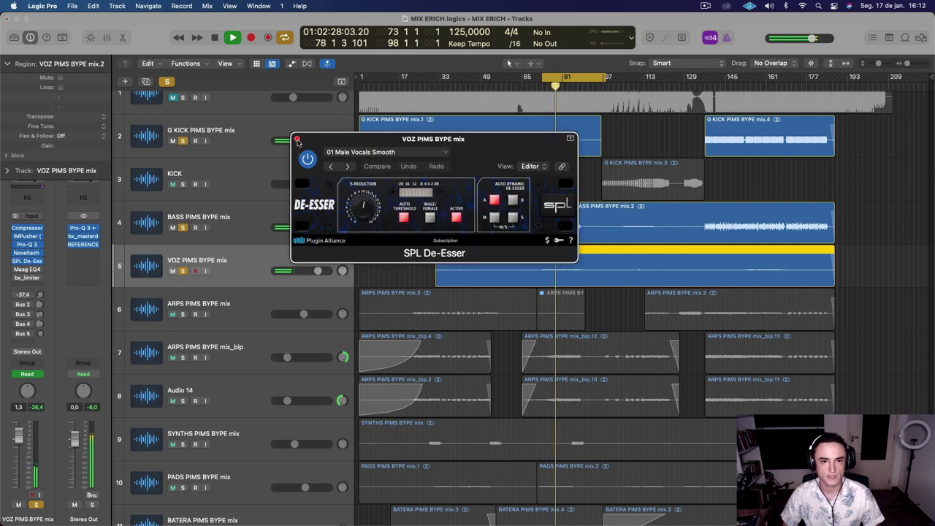
left_click(297, 139)
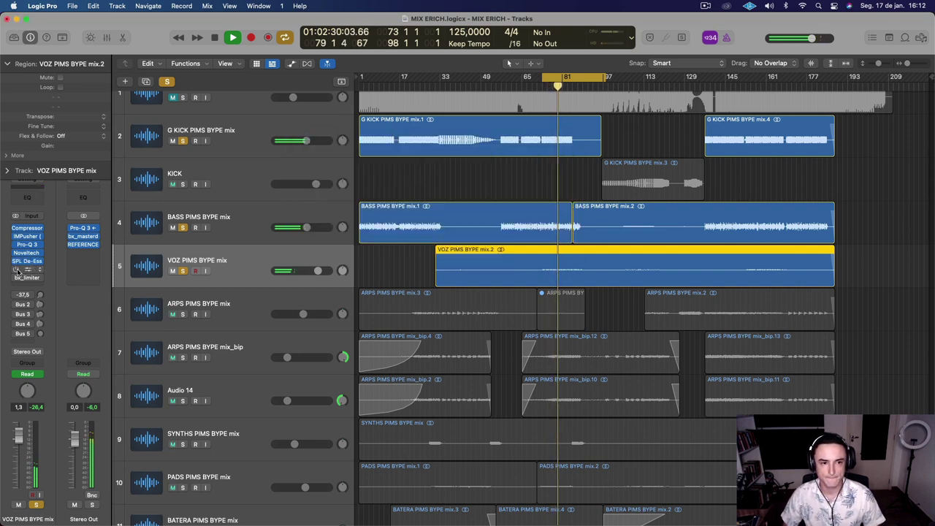
Enable Maag EQ4 on the VOZ track, try its Air Gain and band knobs during playback, and close it.
left_click(28, 269)
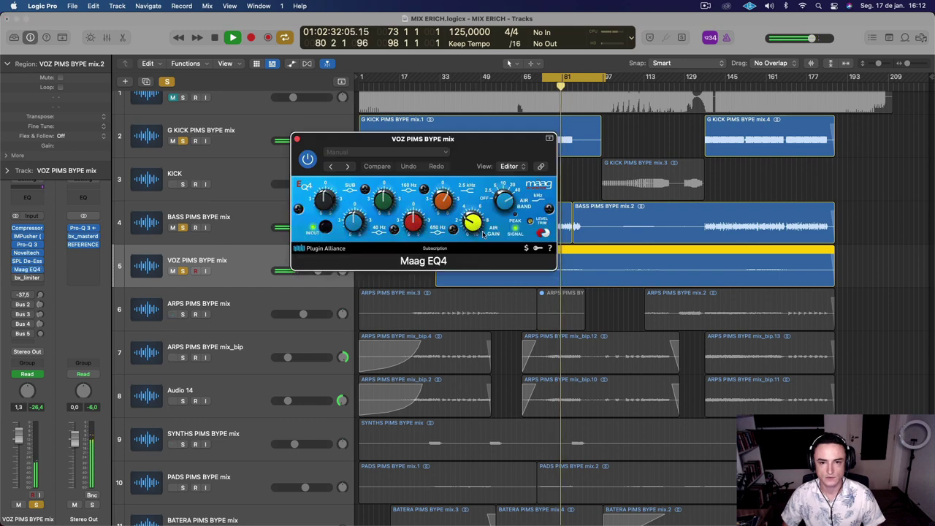
left_click_drag(476, 227, 389, 203)
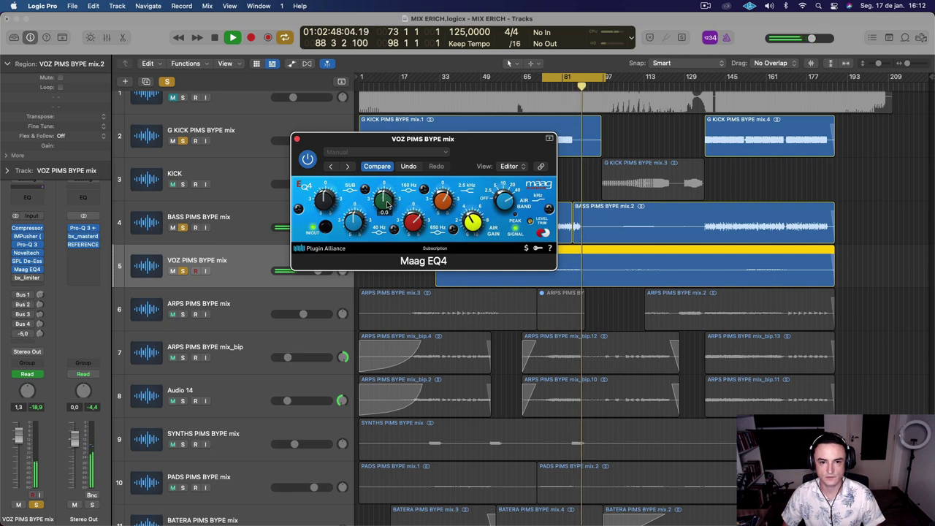
left_click(298, 140)
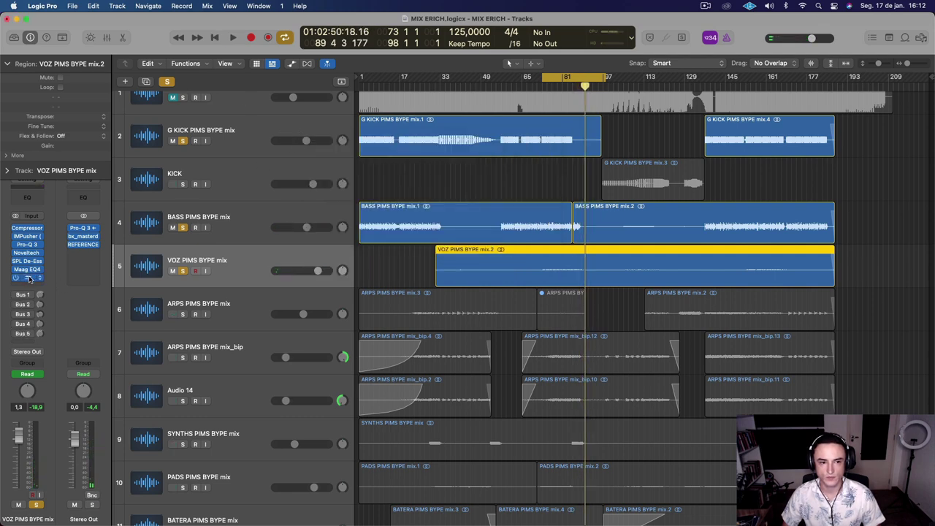
Enable and open bx_limiter True Peak on the VOZ track, play the vocal from bar 73, and close it.
key("space")
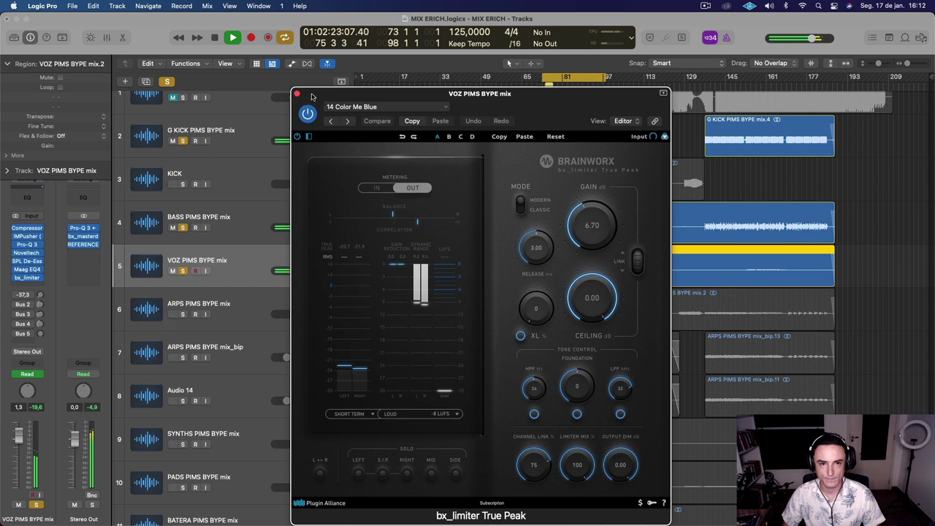
left_click(296, 94)
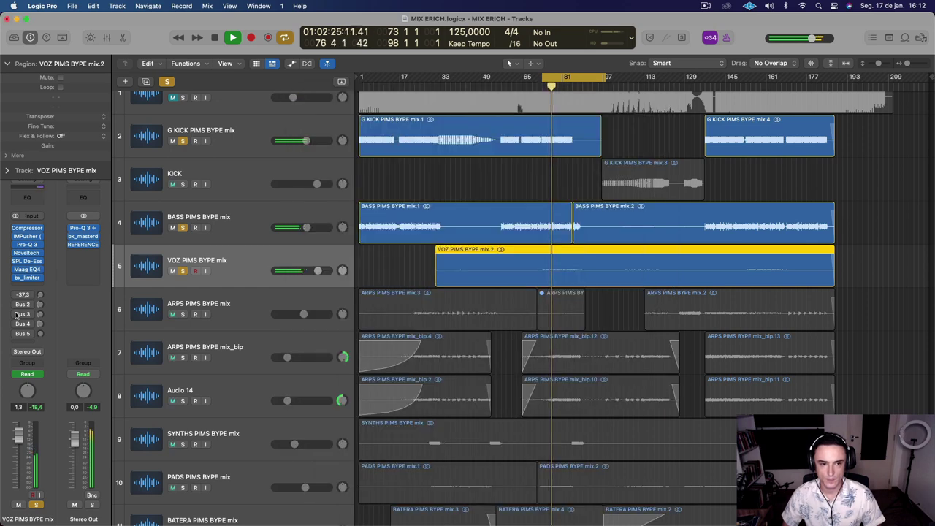
key("space")
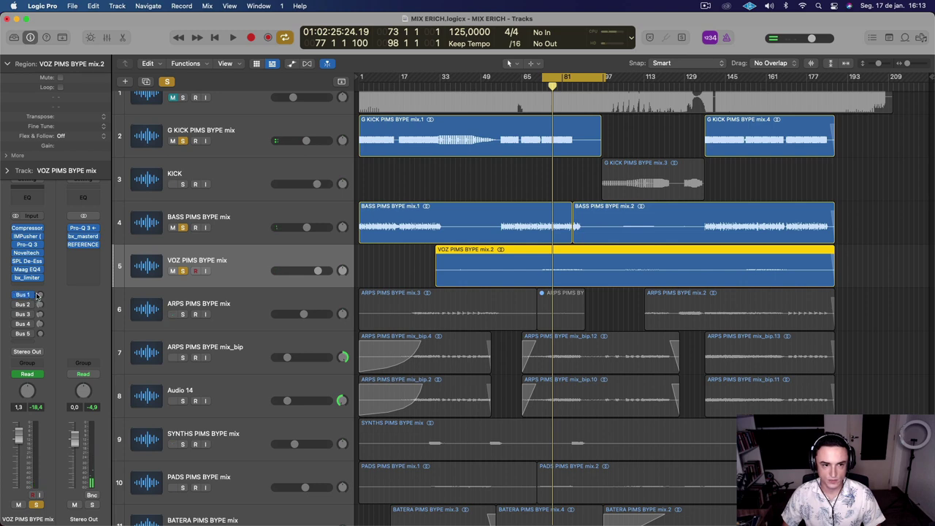
Turn on the VOZ track's Bus 1 send, show its Aux 1 channel, and play from bar 73.
left_click(38, 295)
left_click(44, 296)
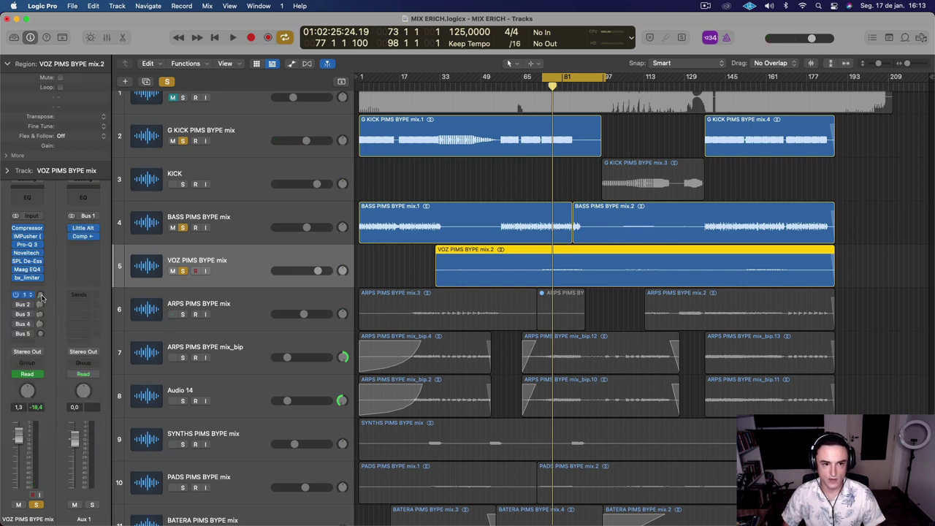
key("space")
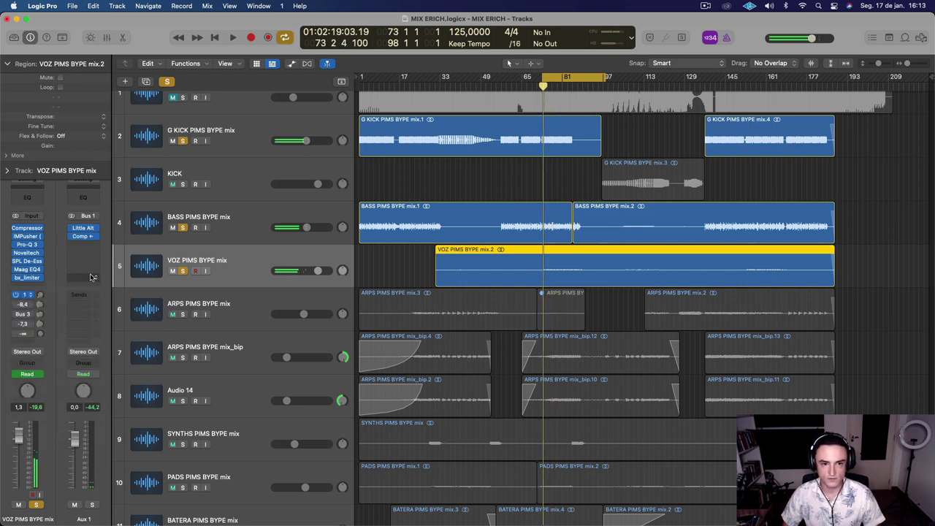
Show track automation and play the VOZ track with its Bus 1 send active.
key("a")
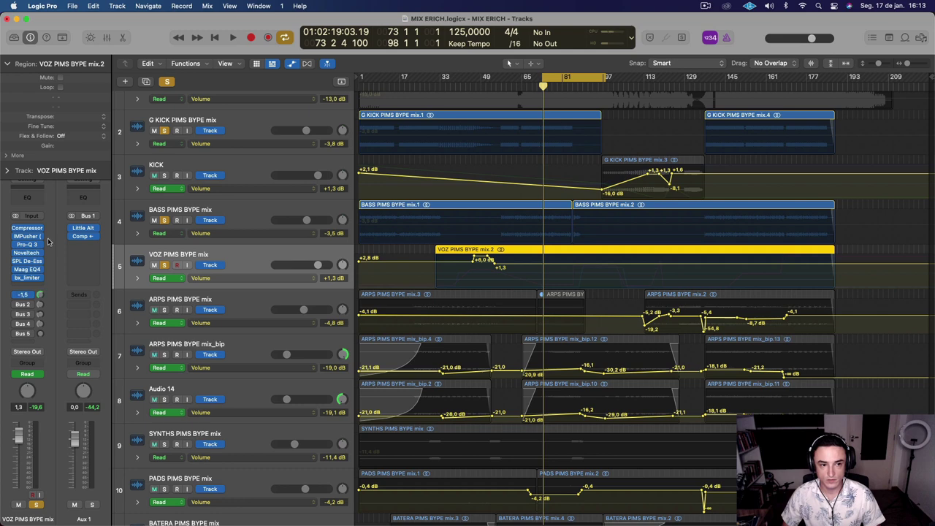
key("space")
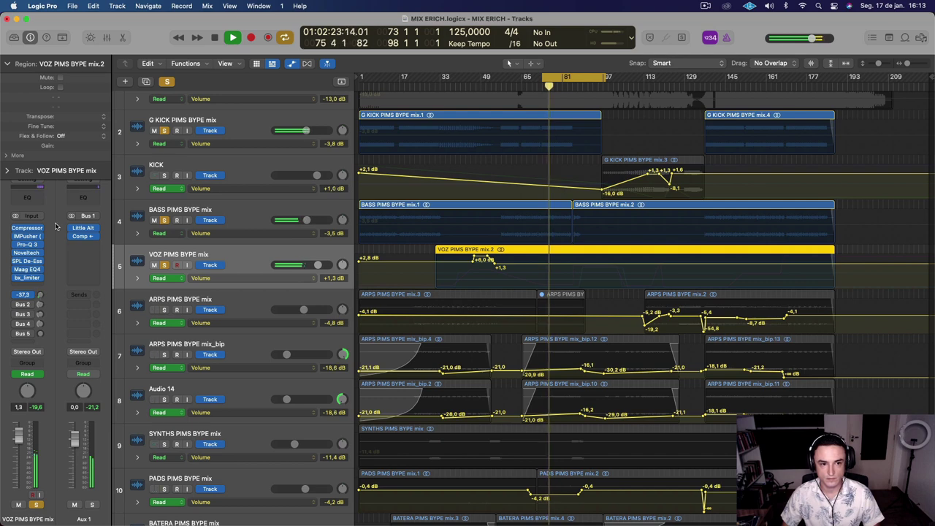
key("space")
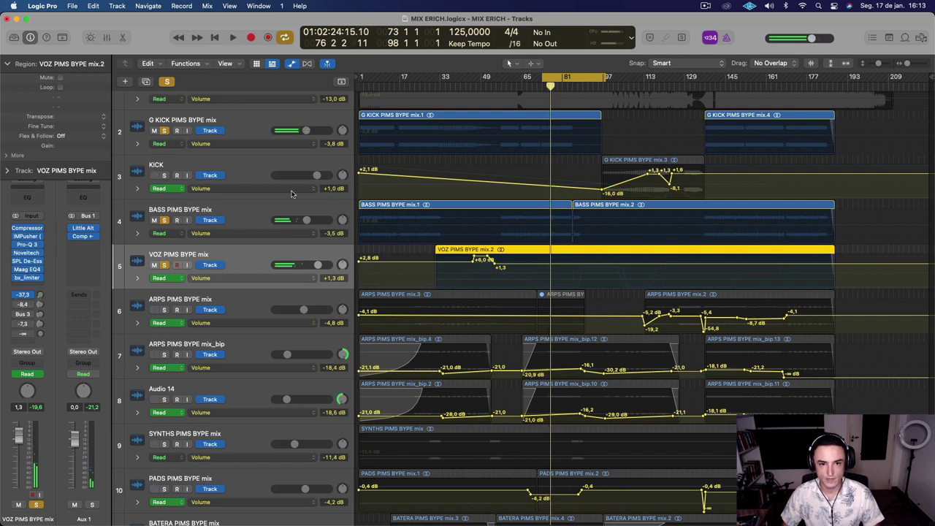
left_click(258, 260)
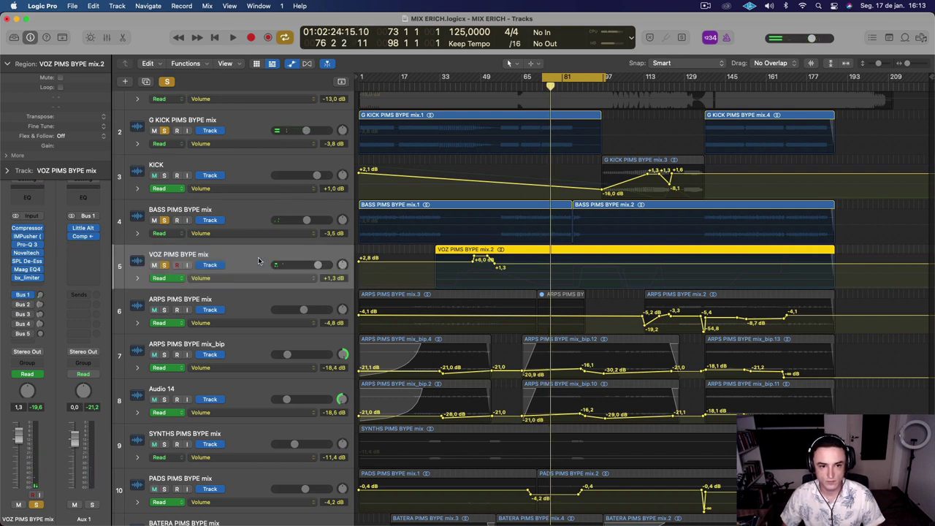
Open Little AlterBoy on Aux 1, raise the Bus 1 send during playback to hear the effect, and close it.
left_click(85, 230)
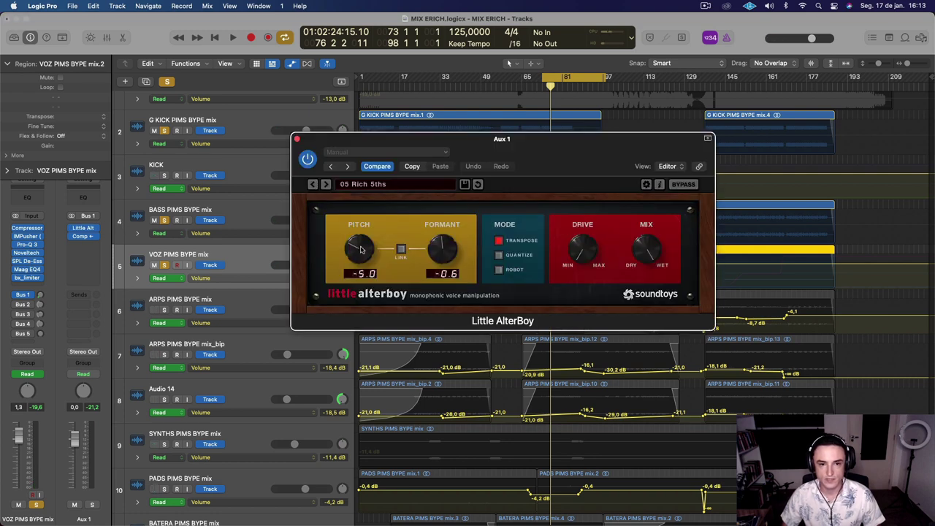
key("space")
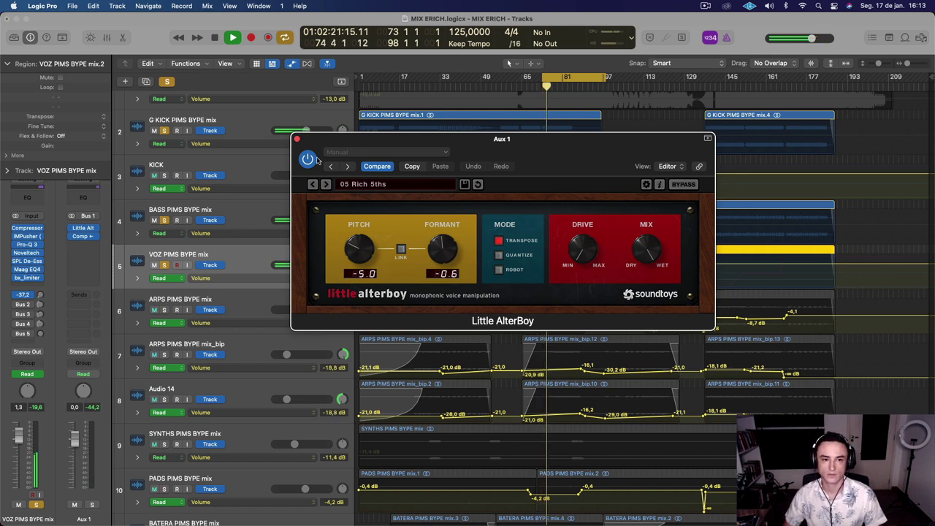
mouse_move(41, 294)
left_mouse_down()
mouse_move(66, 181)
mouse_move(42, 295)
left_mouse_up()
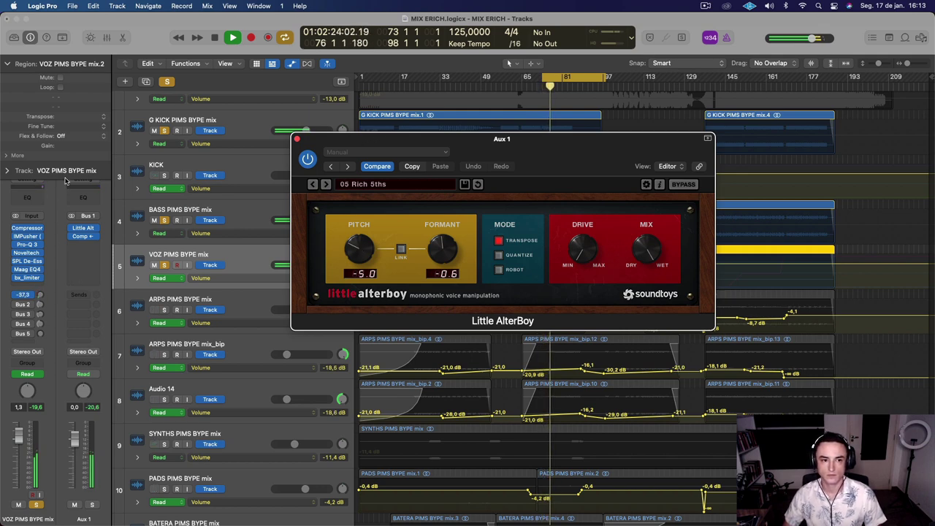
left_click(296, 139)
key("space")
Display the VOZ track's Send 1 → Aux 1 automation and play with the cycle range moved to bars 87 to 112.
left_click(208, 278)
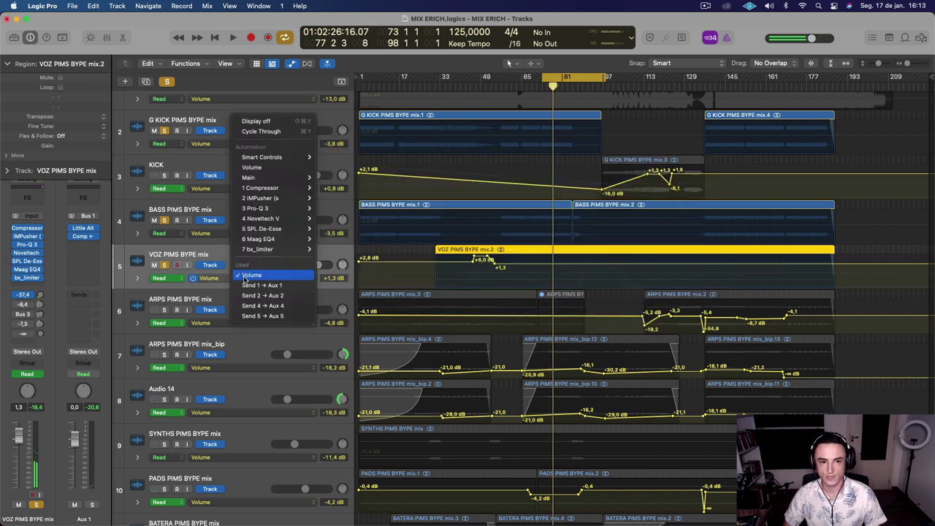
left_click(276, 286)
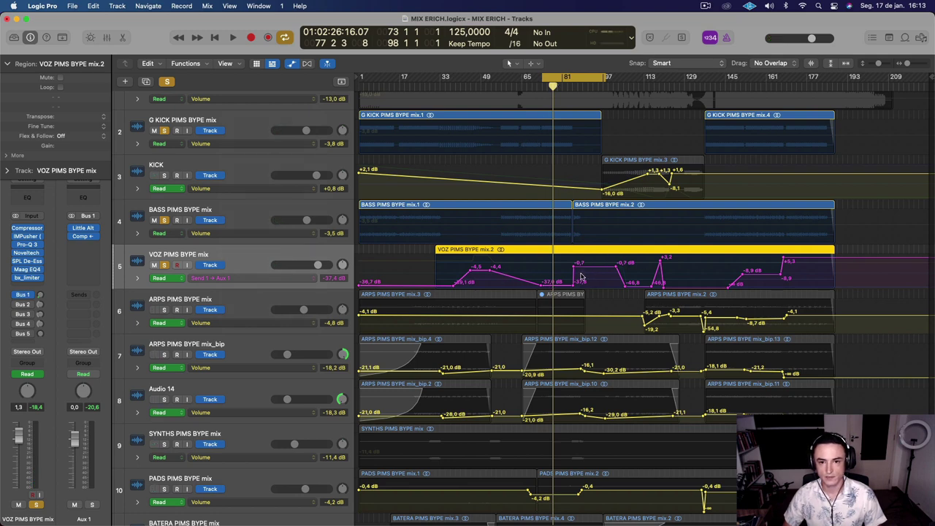
left_click_drag(568, 69, 603, 73)
key("space")
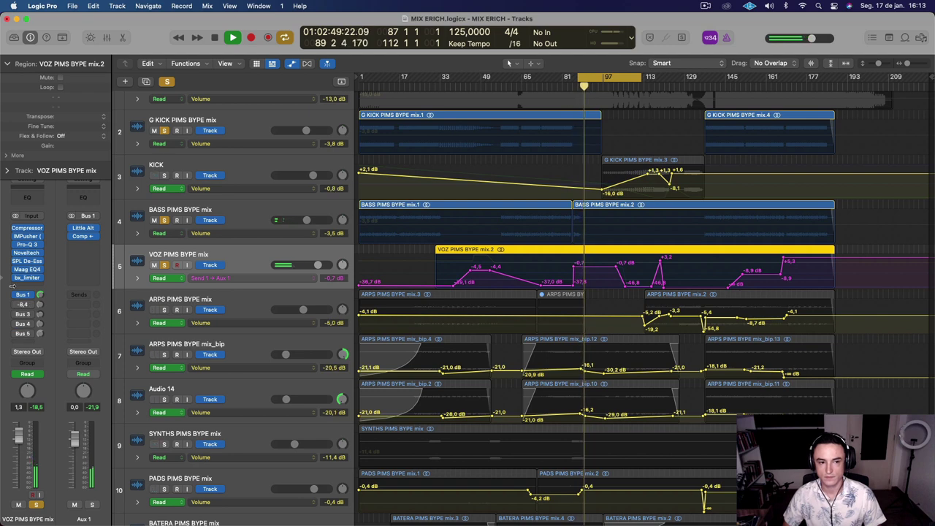
Turn on the VOZ track's Bus 2 send, show its Aux 2 channel, and play from bar 87.
left_click(23, 304)
left_click(28, 297)
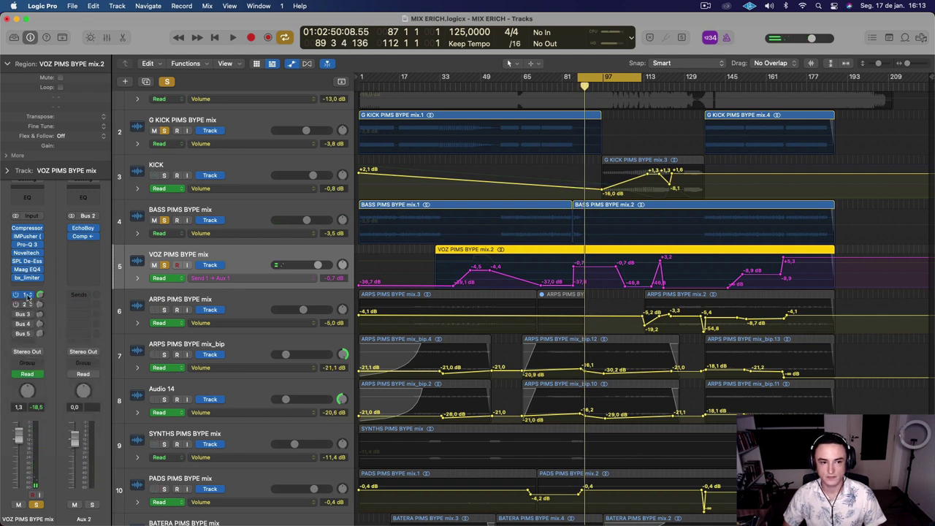
left_click(24, 304)
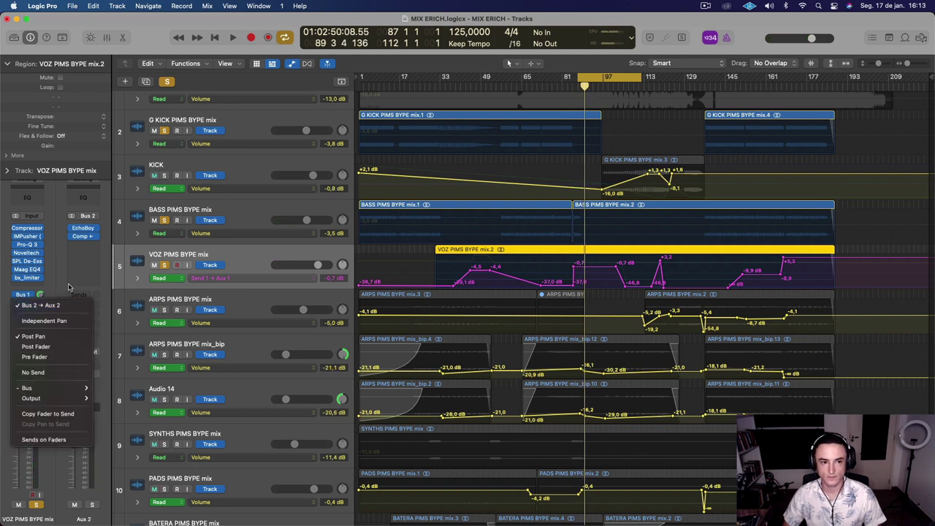
left_click(25, 305)
left_click(27, 306)
left_click(41, 305)
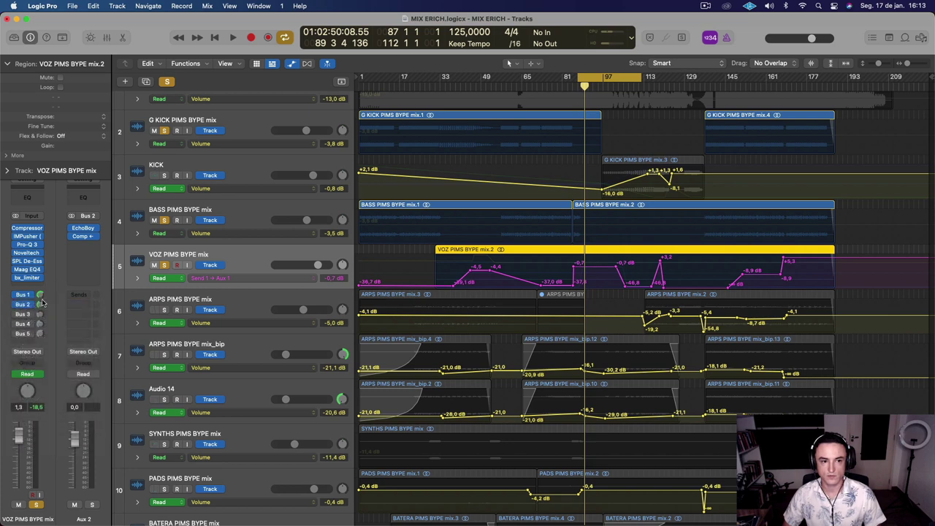
key("space")
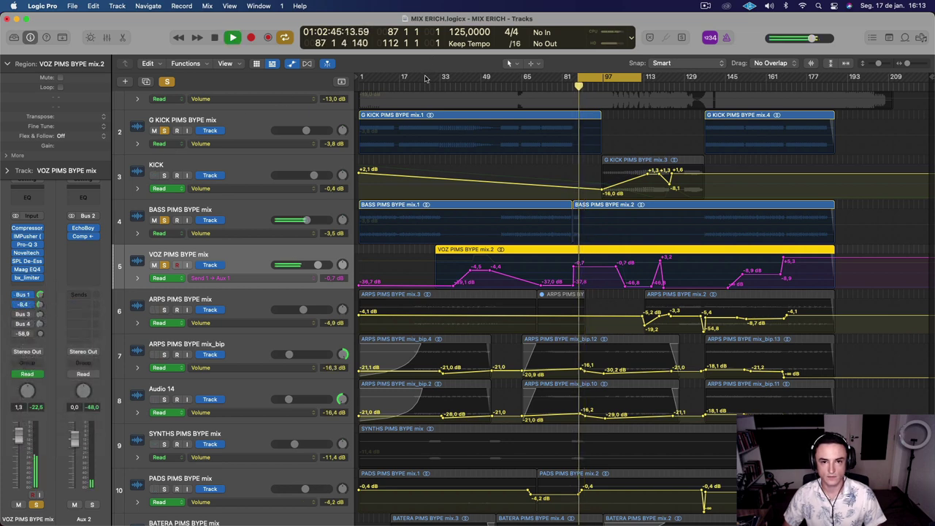
Redraw the cycle range near the vocal's start, shift it to bars 40 to 117, and play that section.
left_click_drag(441, 76, 636, 116)
key("space")
key("space")
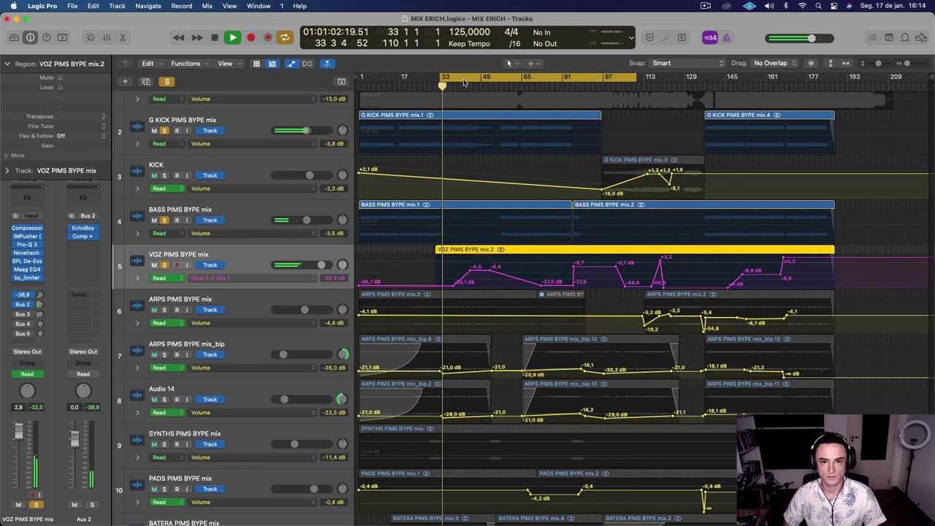
left_click_drag(464, 77, 479, 76)
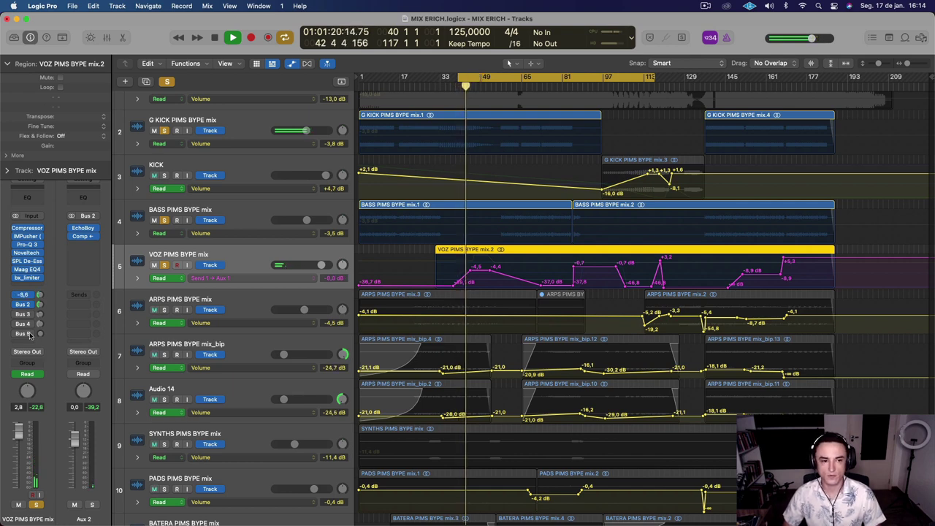
key("space")
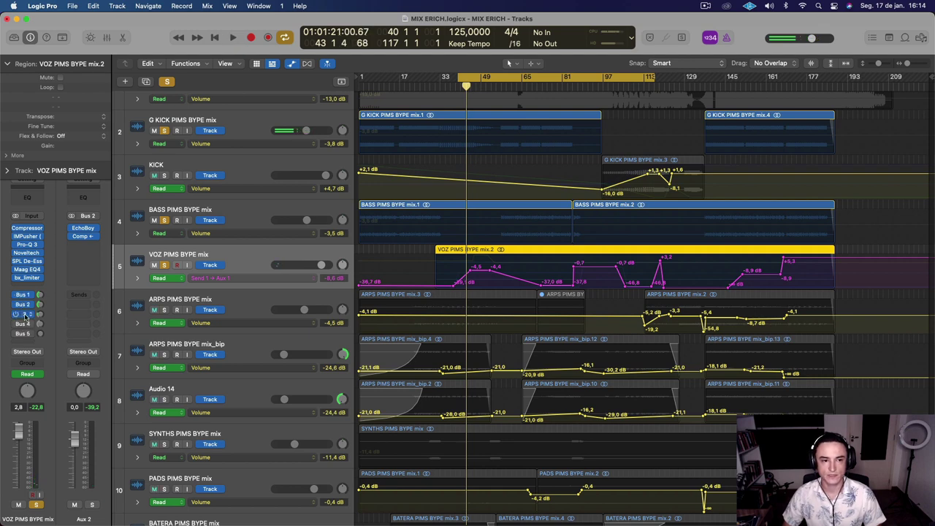
Turn on the VOZ track's Bus 3 send, show its Aux 3 channel, and play from bar 40.
left_click(25, 314)
left_click(52, 312)
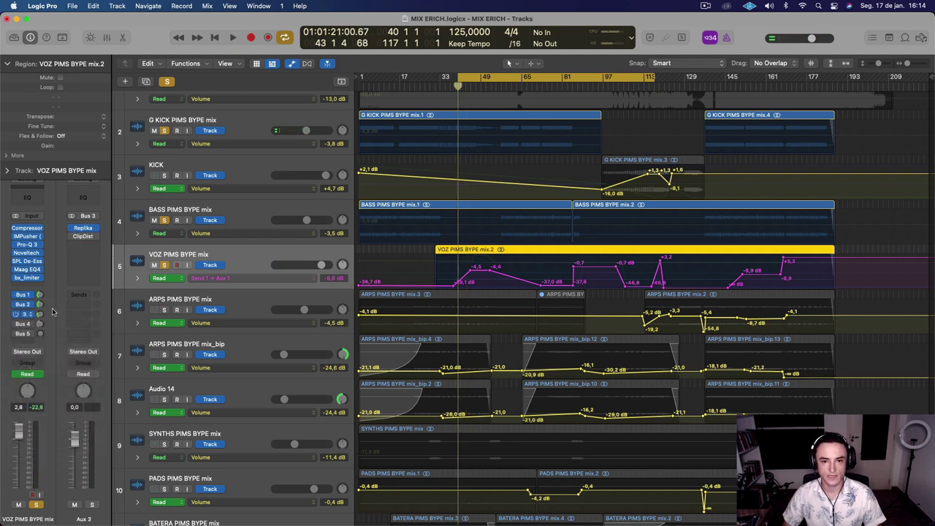
key("space")
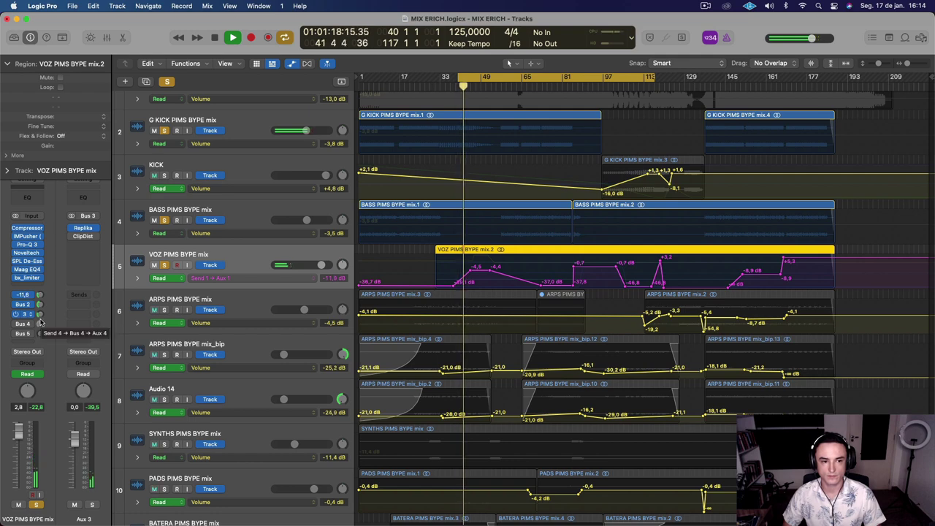
Turn on the VOZ track's Bus 4 send and inspect the ValhallaRoom reverb on its Aux 4 channel while playing from bar 40.
key("space")
left_click(27, 324)
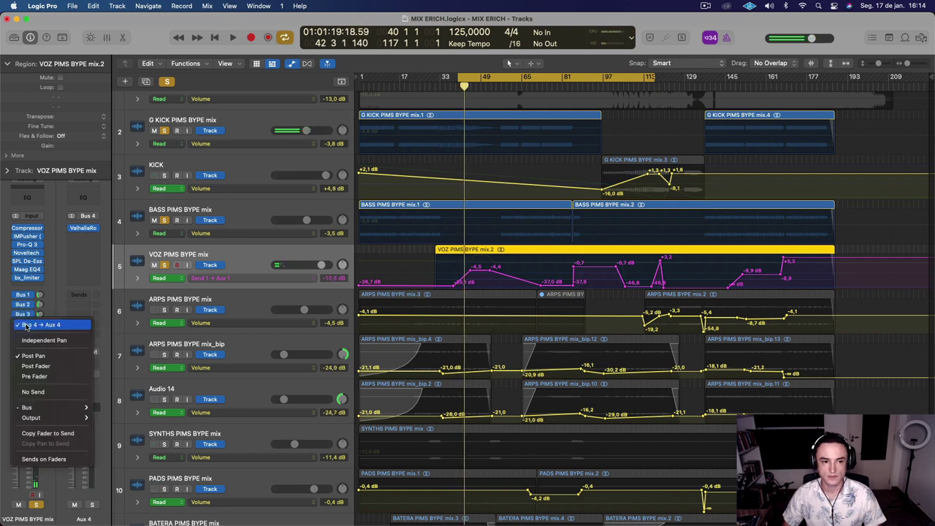
left_click(53, 301)
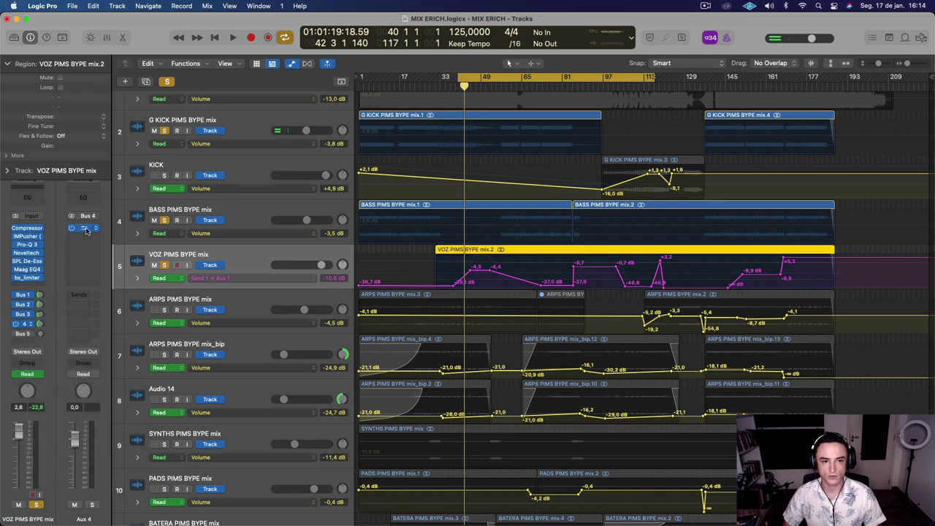
left_click(85, 229)
key("space")
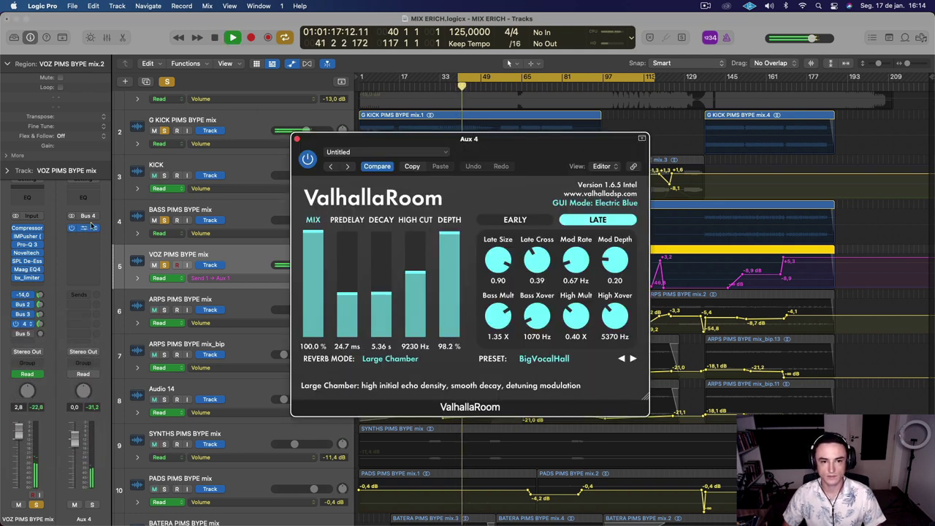
left_click(297, 138)
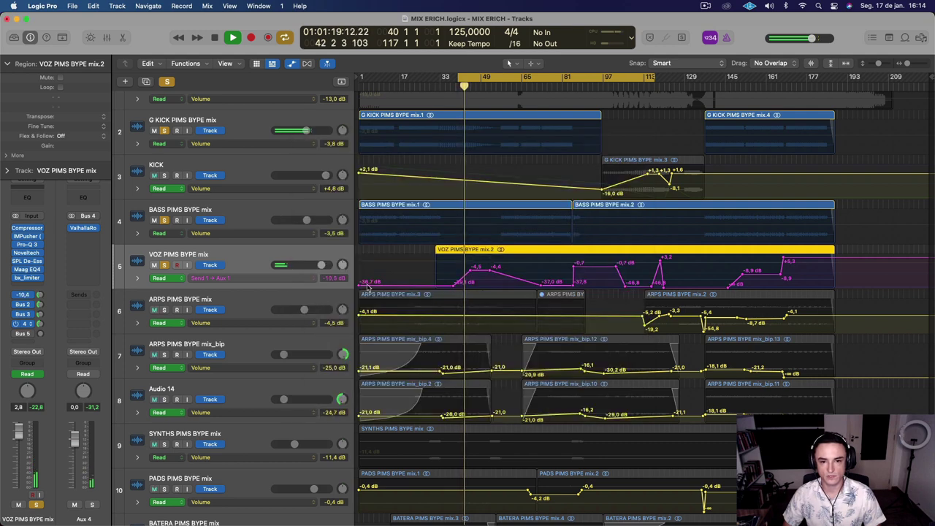
Display the VOZ track's Send 4 → Aux 4 automation and replay the cycled section from bar 40.
left_click(257, 279)
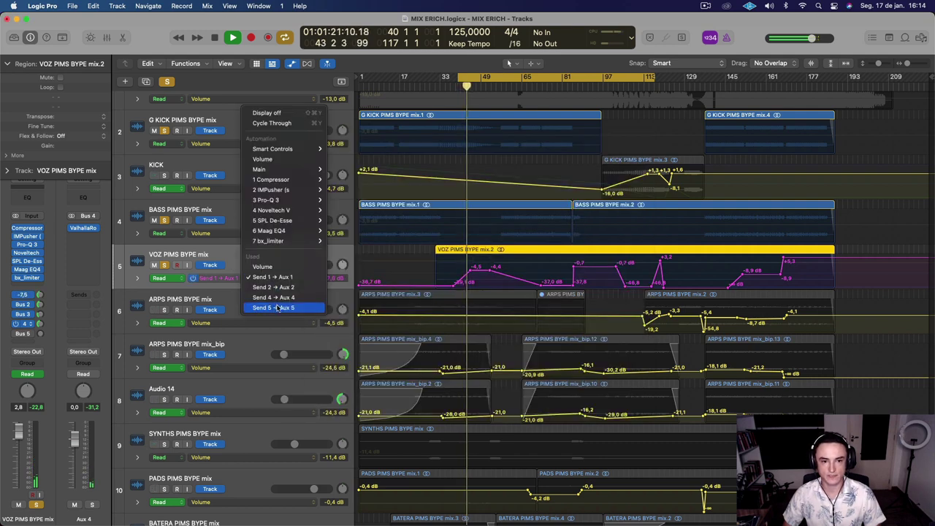
left_click(282, 300)
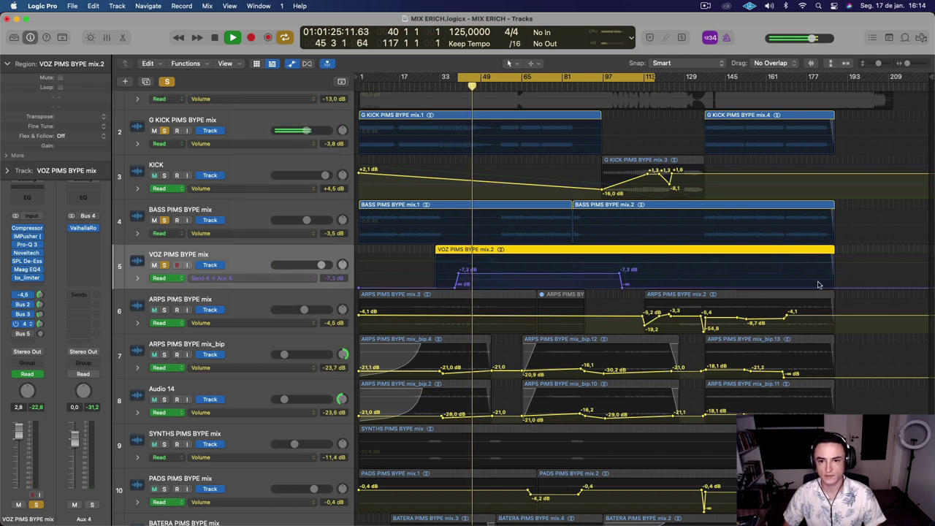
key("space")
key("space")
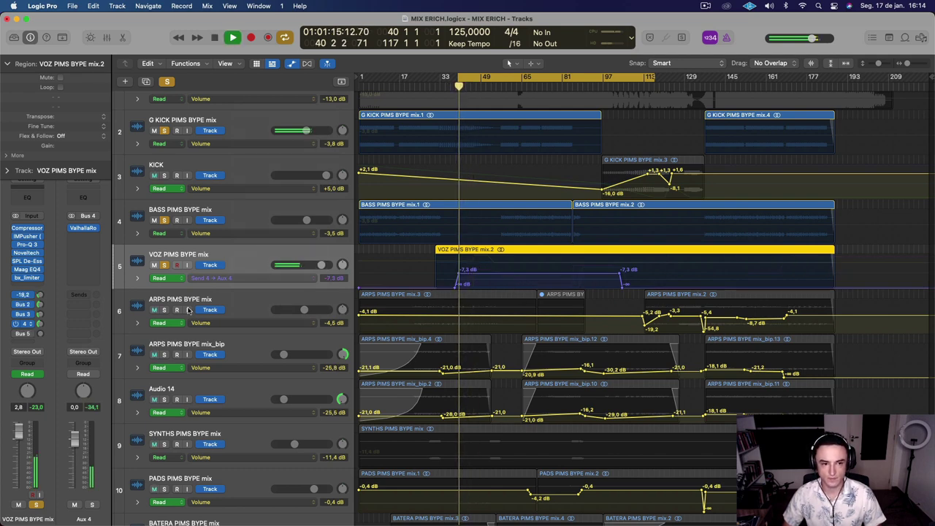
key("space")
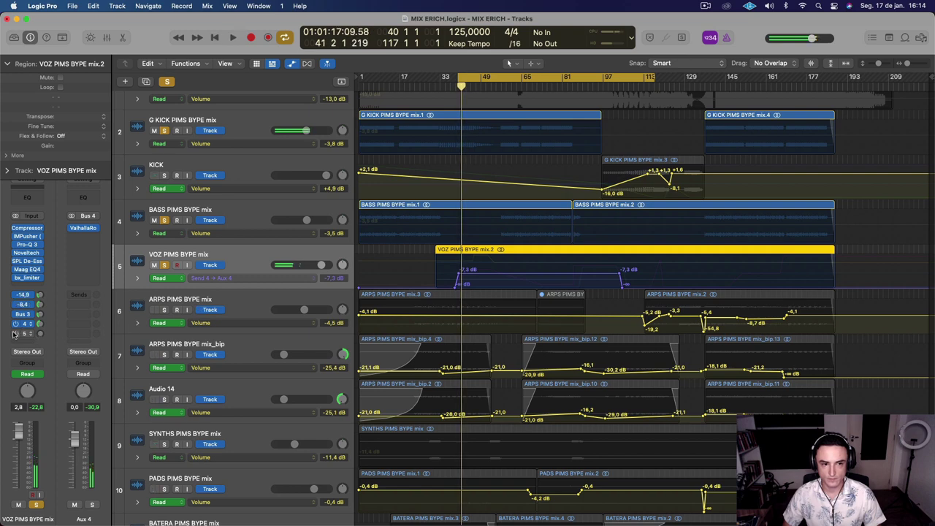
Turn on the VOZ track's Bus 5 send, show its Aux 5 channel, and play from bar 40.
left_click(26, 334)
left_click(26, 335)
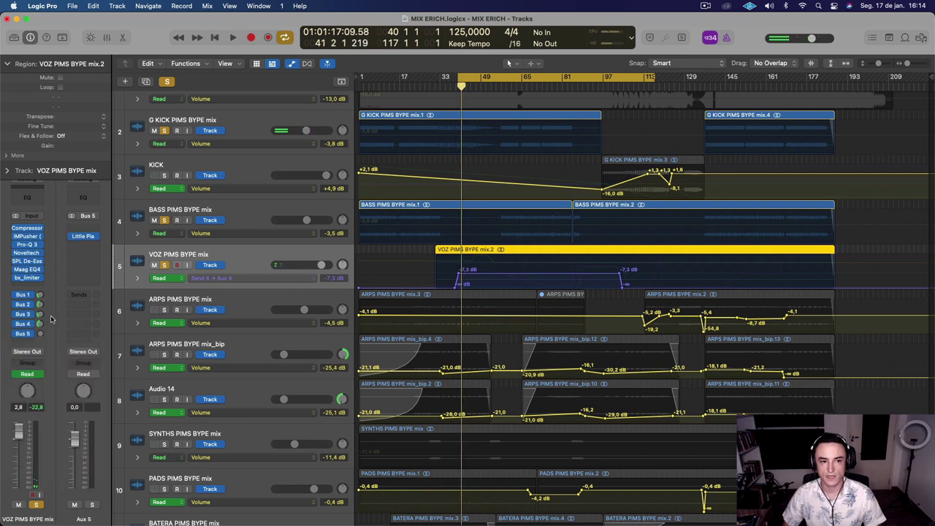
key("space")
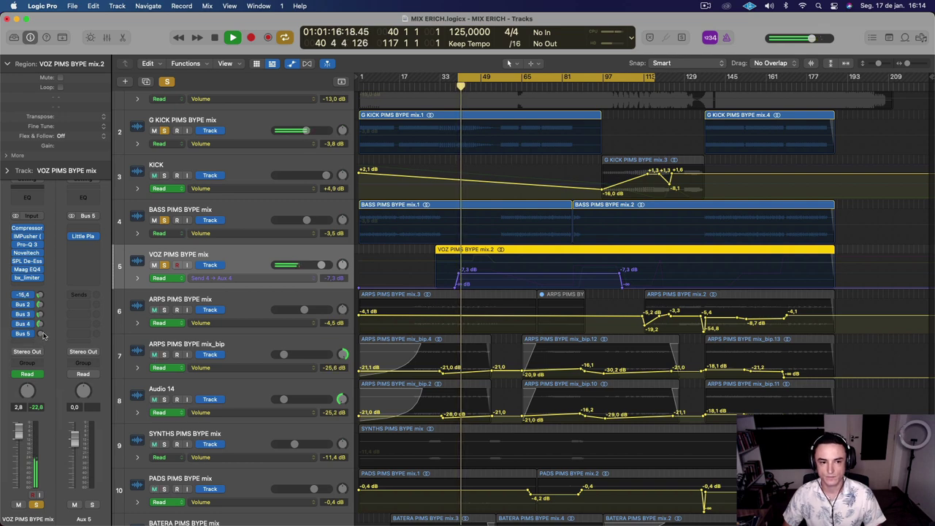
key("space")
Display the VOZ track's Send 5 → Aux 5 automation and play with the cycle range moved to bars 88 to 165.
left_click(258, 278)
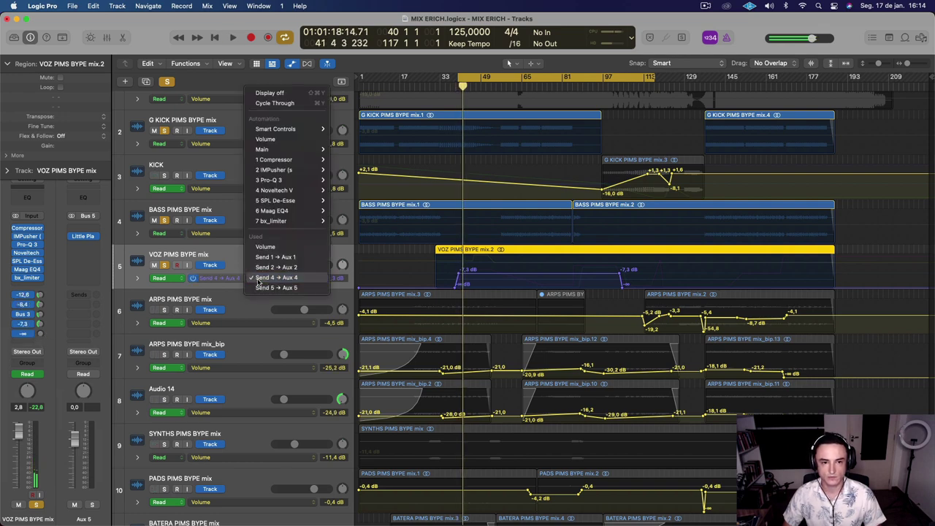
left_click(276, 287)
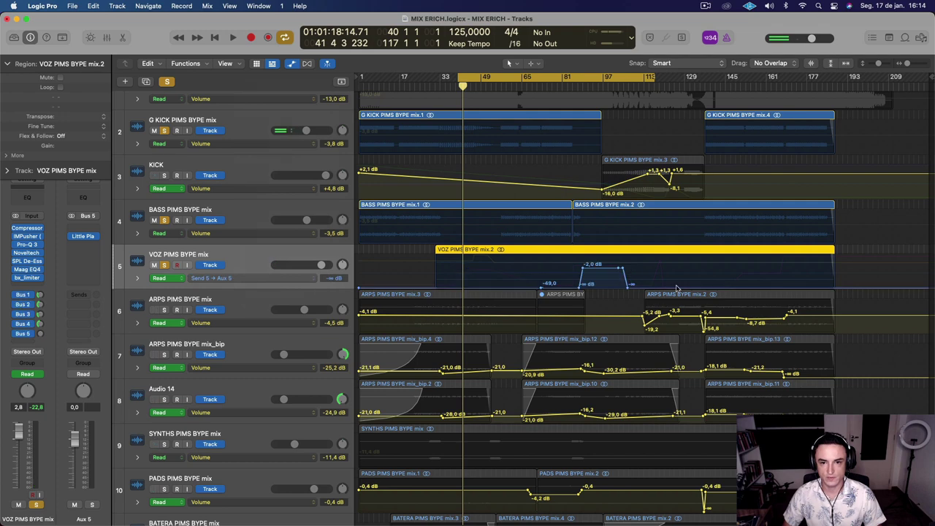
left_click_drag(590, 79, 625, 116)
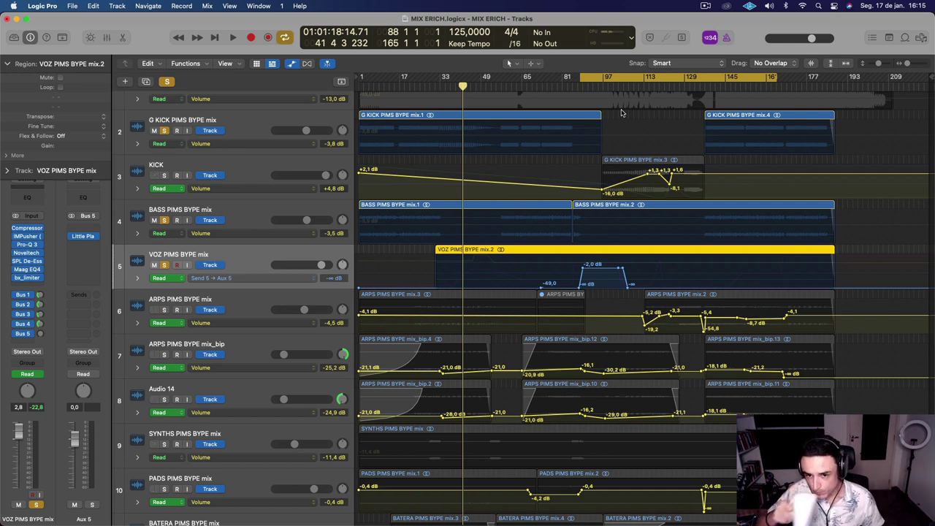
key("space")
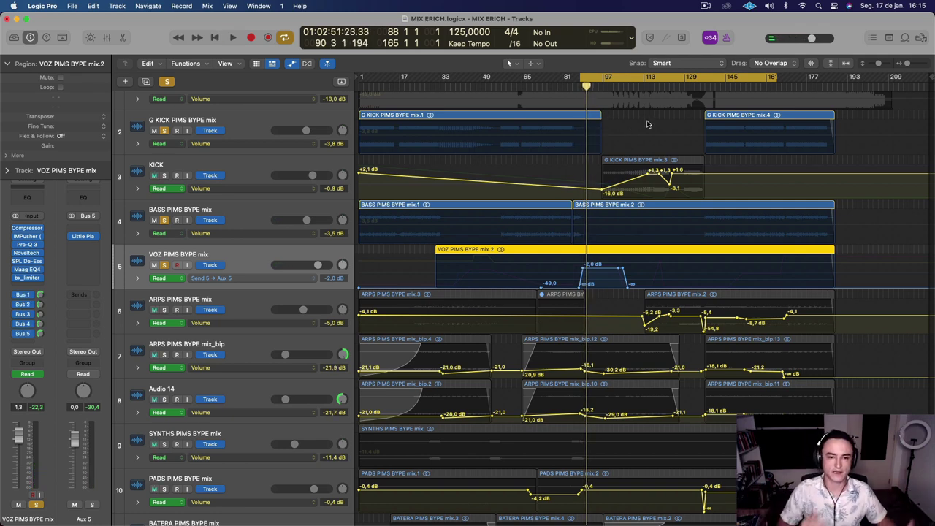
Select and solo the ARPS PIMS BYPE mix track, bypass its plug-ins and sends, and play it briefly from bar 88.
left_click(195, 298)
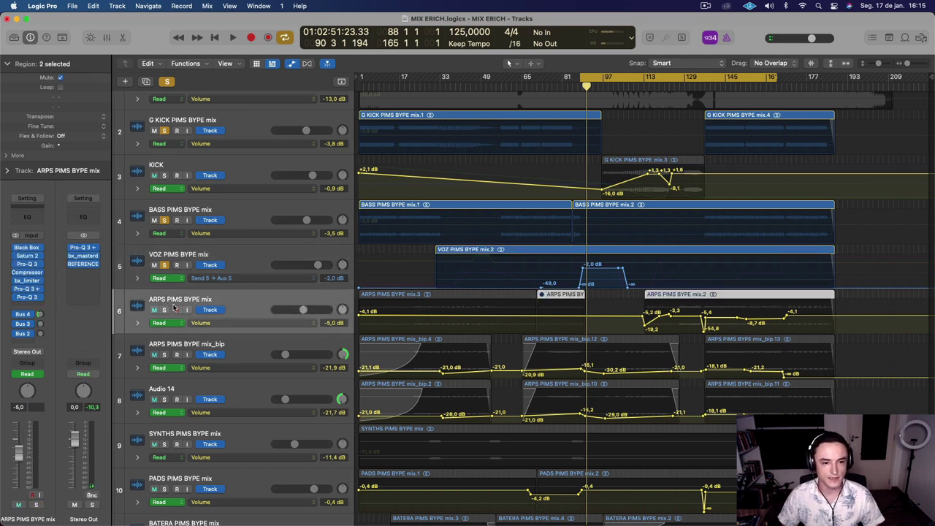
left_click(165, 310)
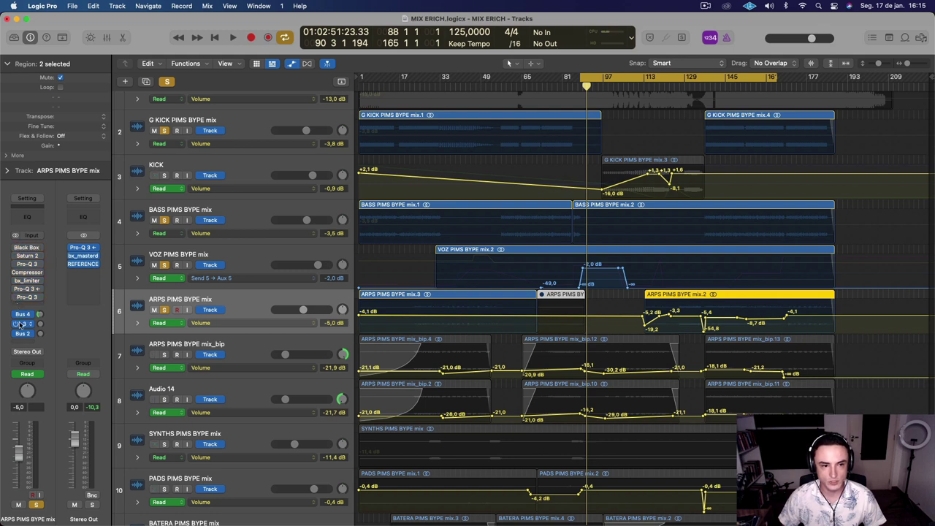
key("space")
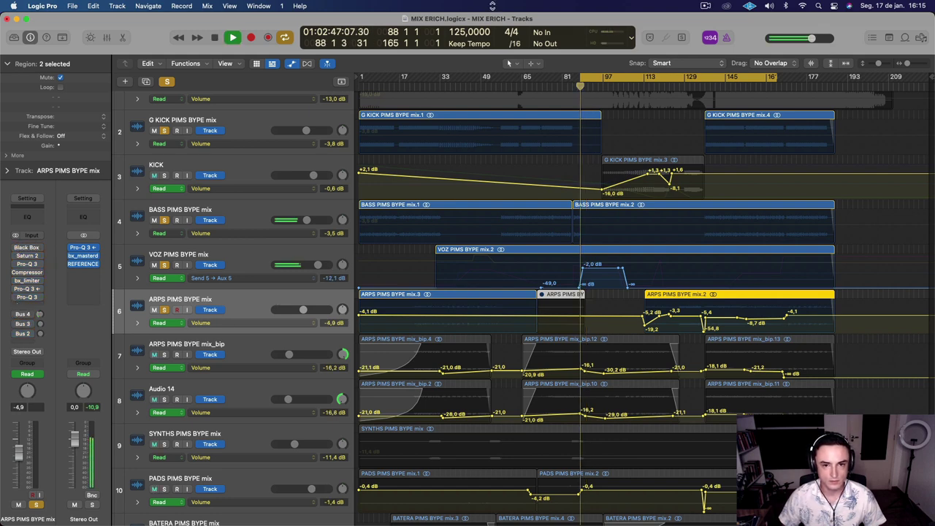
key("space")
Move the cycle range to bars 34 to 130, unsolo the VOZ track, and play the dry ARPS PIMS BYPE mix track.
left_click_drag(442, 77, 690, 77)
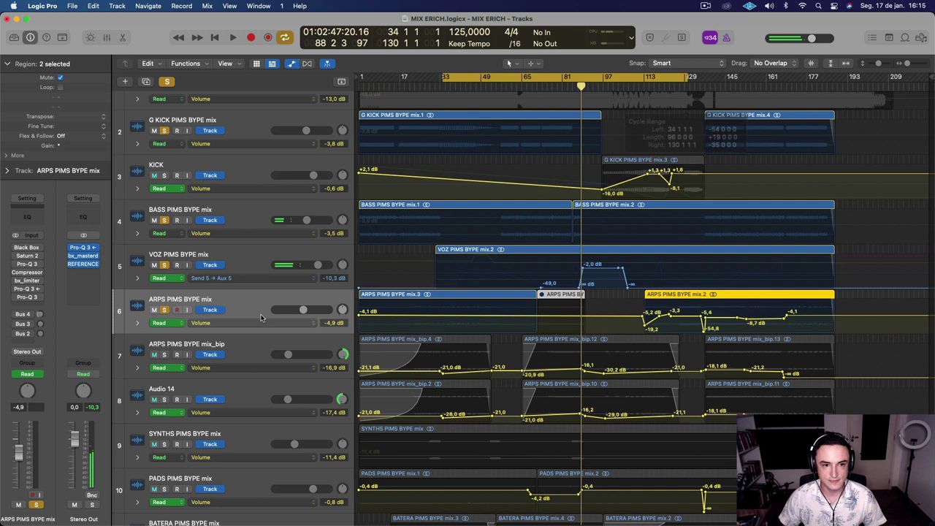
left_click(165, 265)
left_click(165, 220)
key("space")
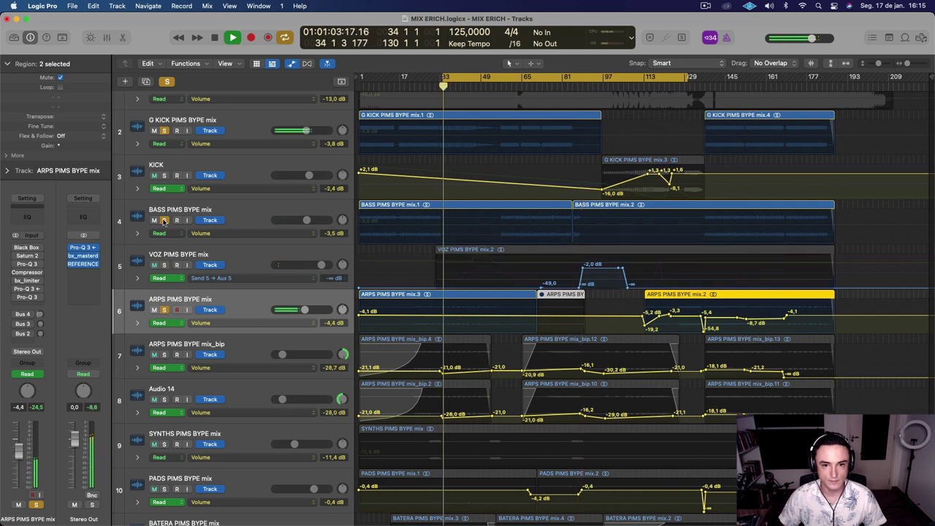
left_click(241, 307)
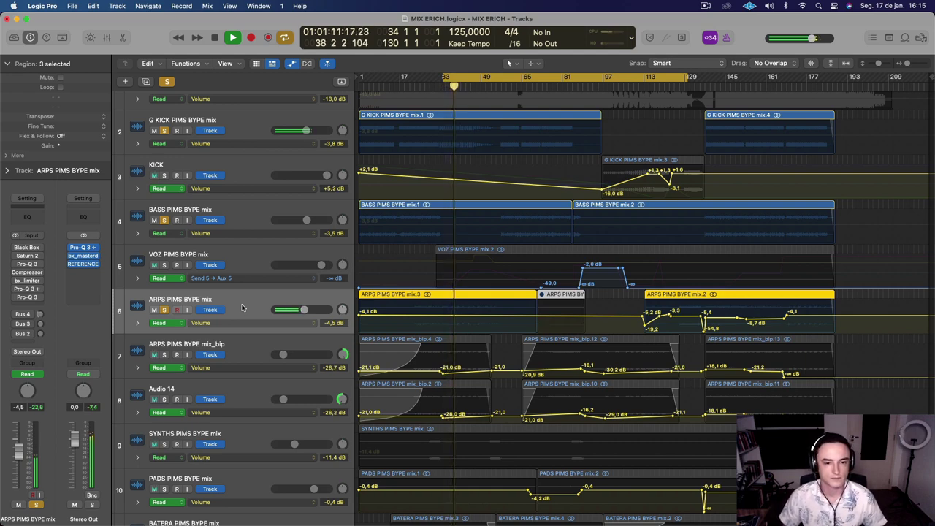
Enable Black Box, Saturn 2 and the first Pro-Q 3 on the ARPS track, viewing the Black Box and Pro-Q 3 settings during playback.
left_click(26, 249)
key("space")
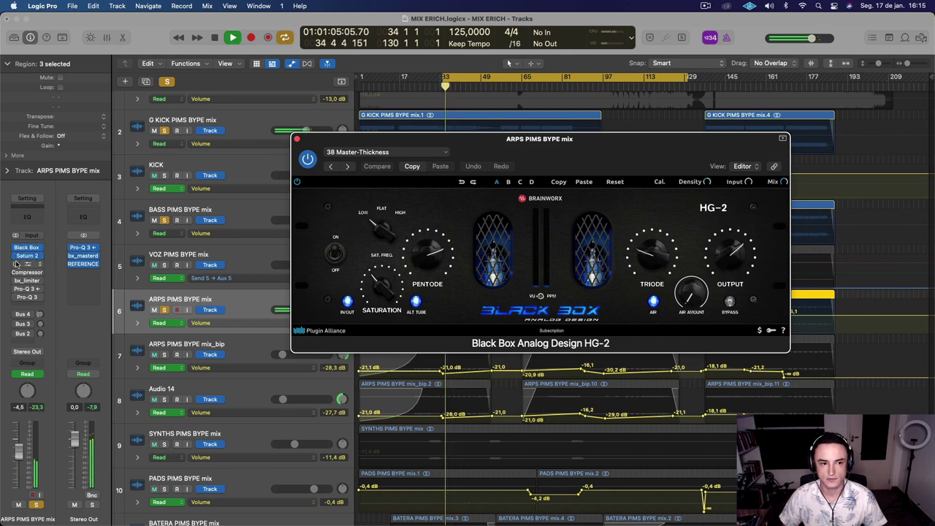
left_click(16, 265)
left_click(27, 265)
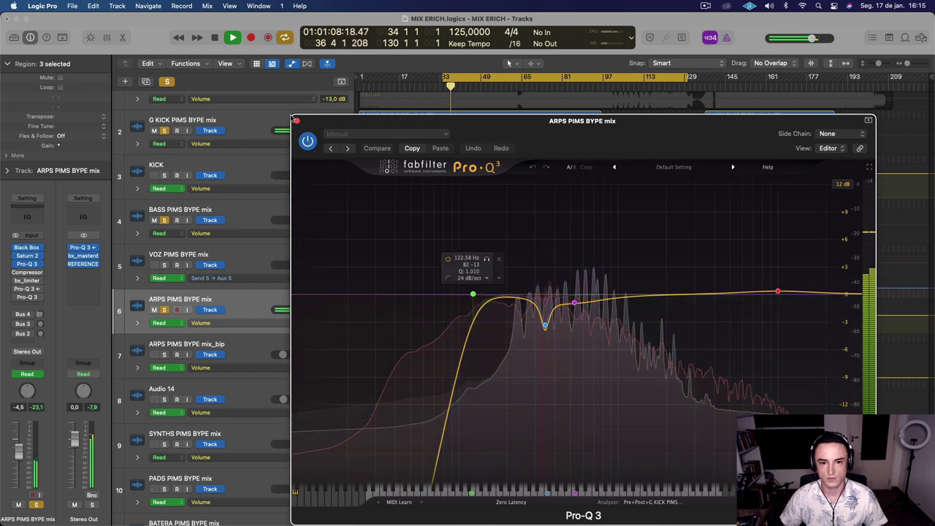
left_click(297, 120)
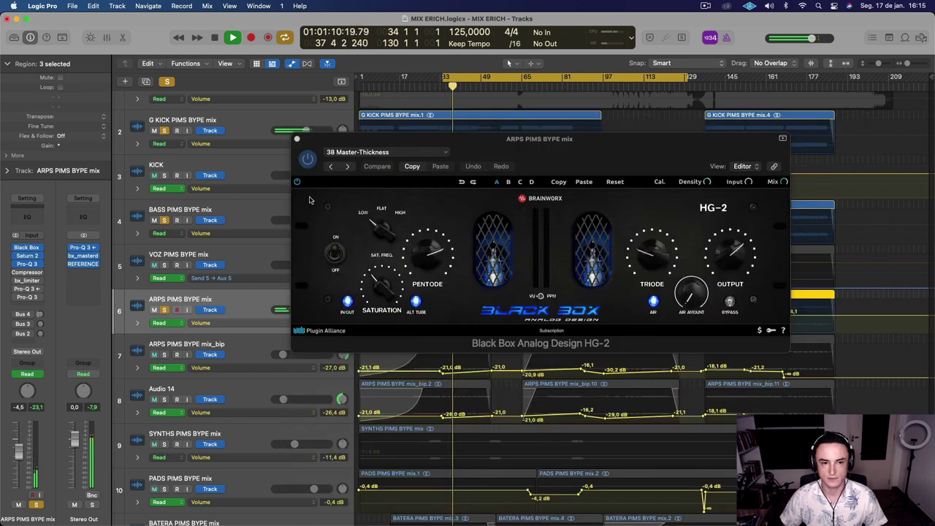
left_click(297, 139)
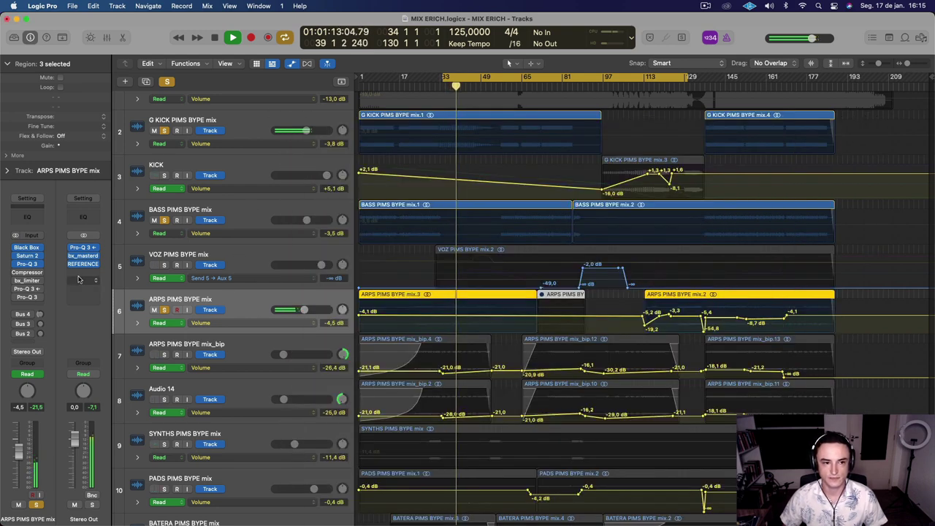
Enable the ARPS track's Compressor, bx_limiter and side-chained Pro-Q 3, and view that equalizer's curve during playback.
left_click(17, 273)
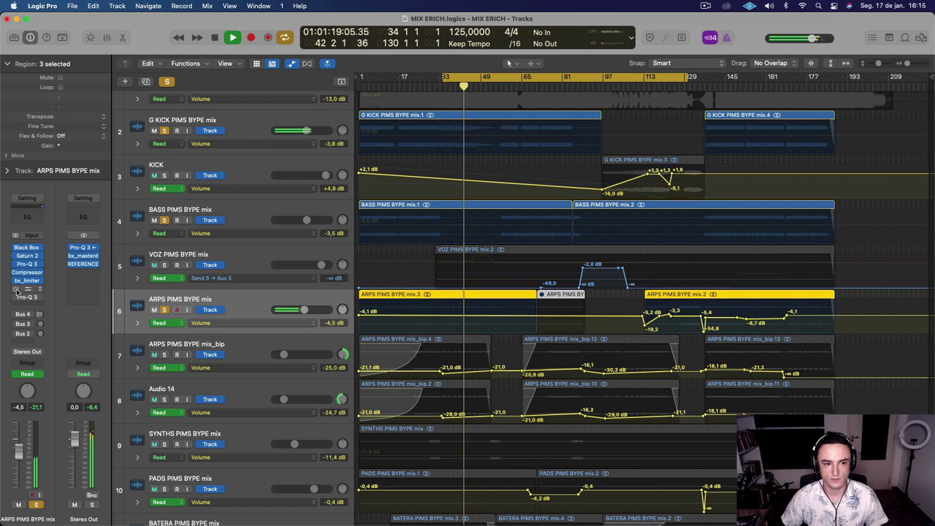
left_click(15, 290)
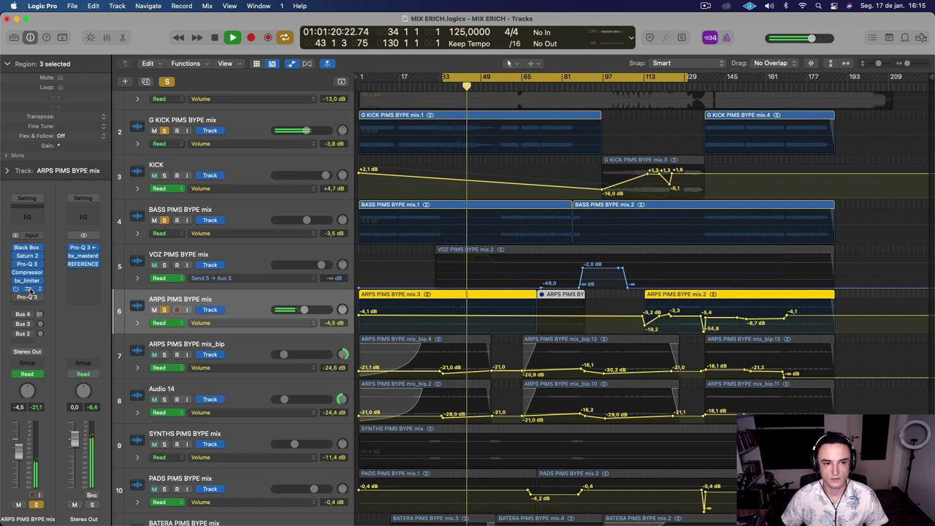
left_click(28, 290)
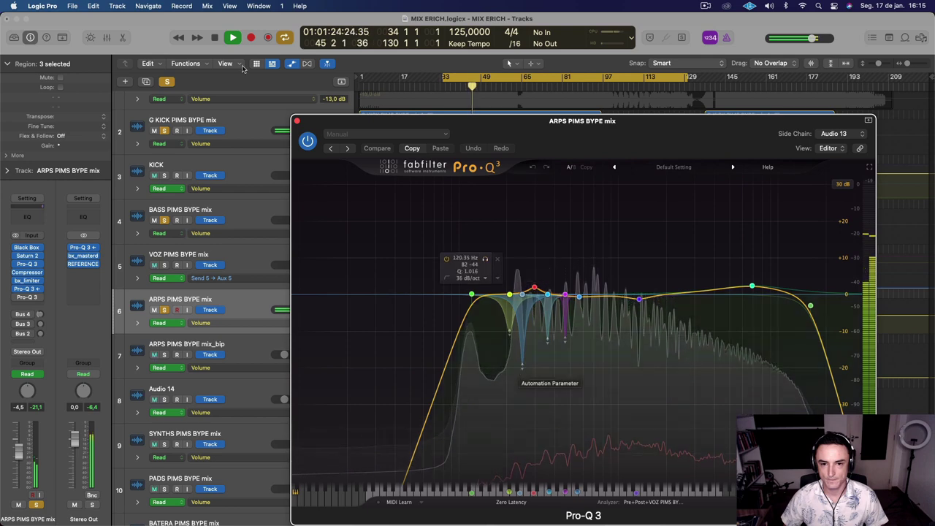
left_click(29, 289)
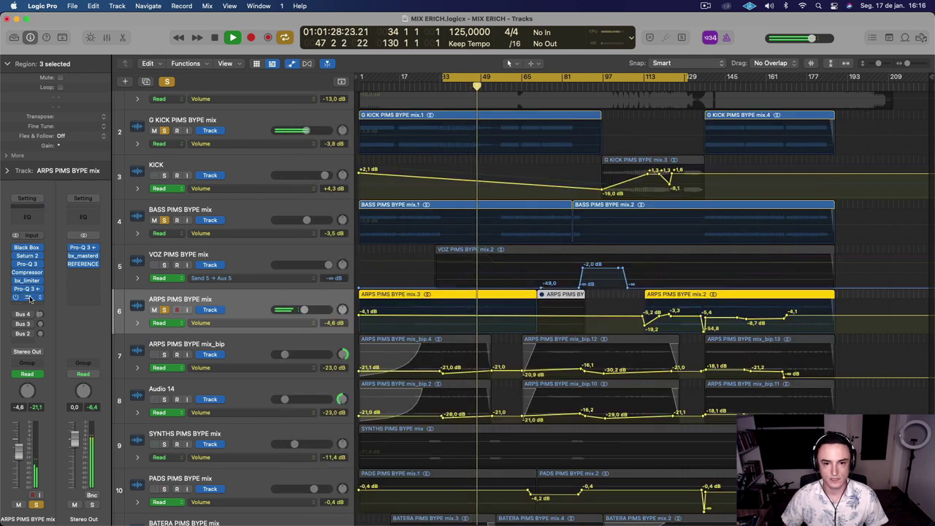
Enable the last Pro-Q 3 on the ARPS track and examine its EQ bands while replaying from bar 34.
left_click(29, 298)
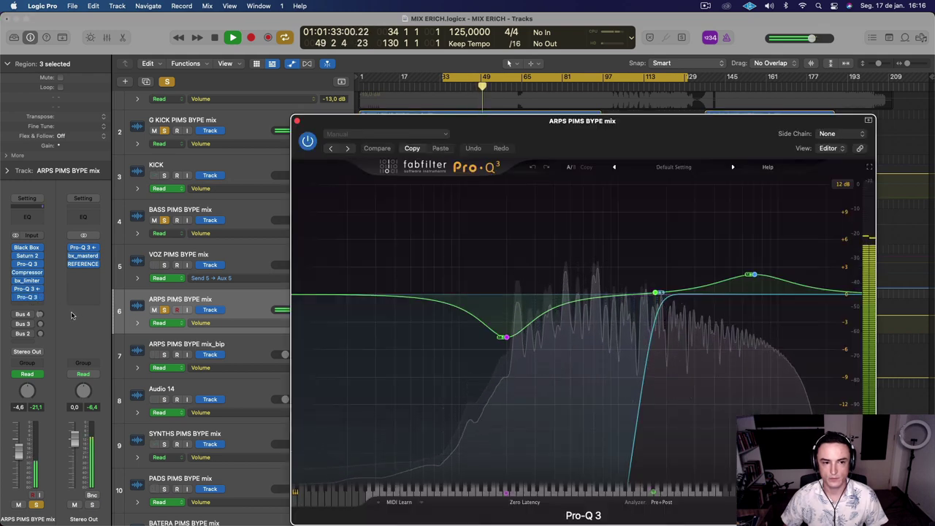
key("space")
mouse_move(635, 300)
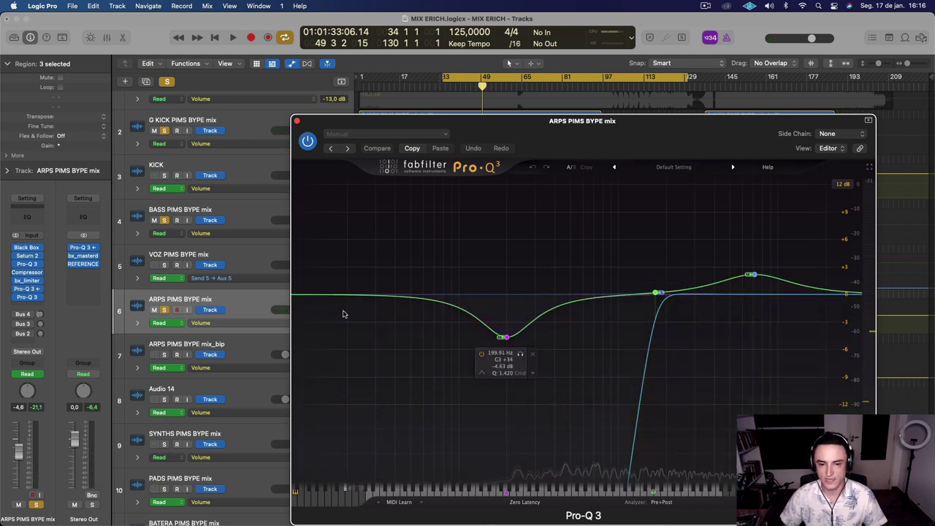
key("space")
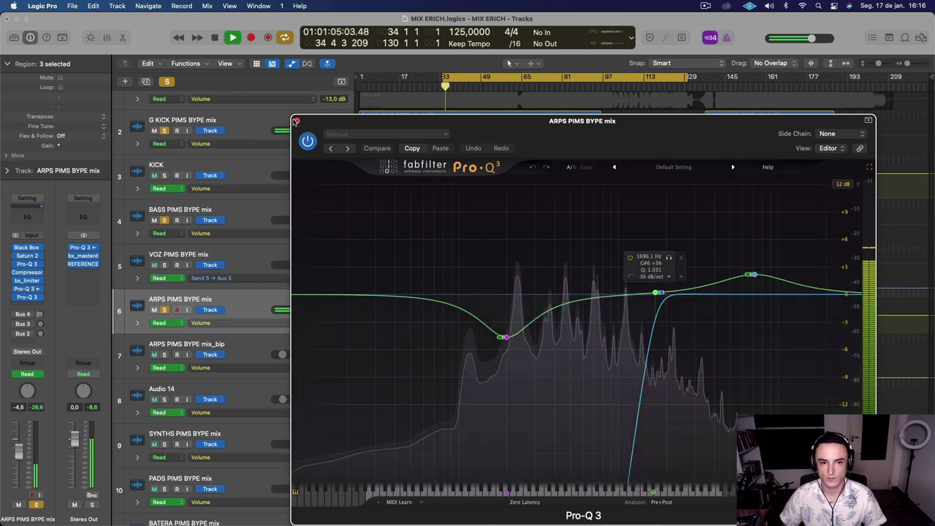
left_click(296, 120)
Select and solo the ARPS PIMS BYPE mix_bip track, play from the cycle start, and unsolo the ARPS PIMS BYPE mix track.
scroll(264, 302, "down", 1)
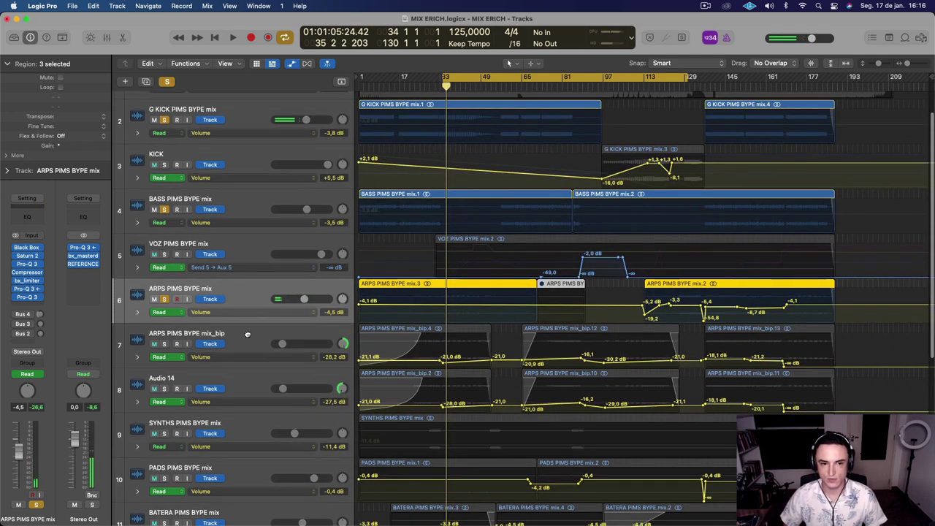
left_click(175, 363)
left_click(166, 344)
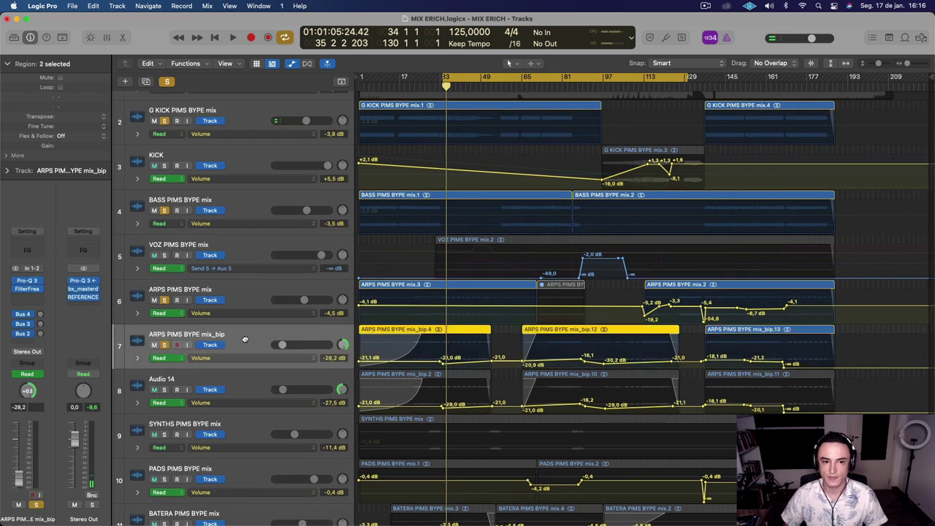
key("space")
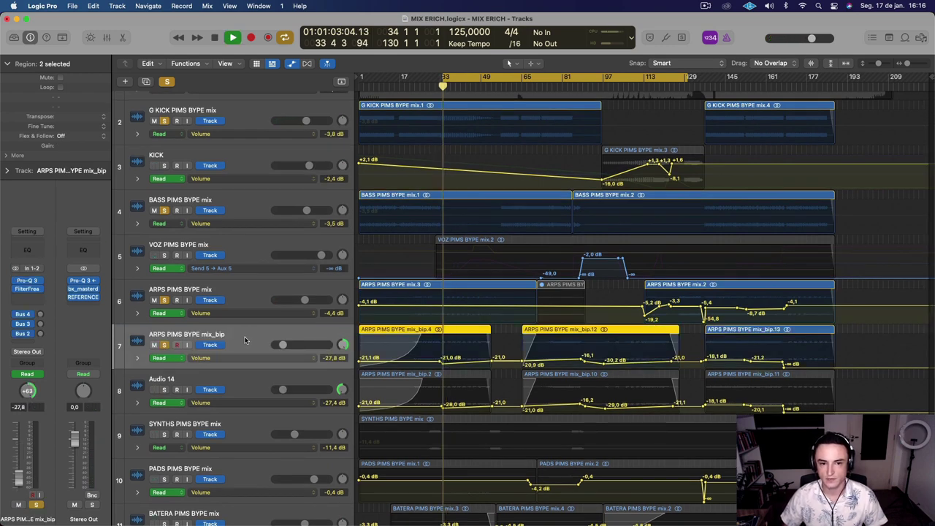
left_click(165, 300)
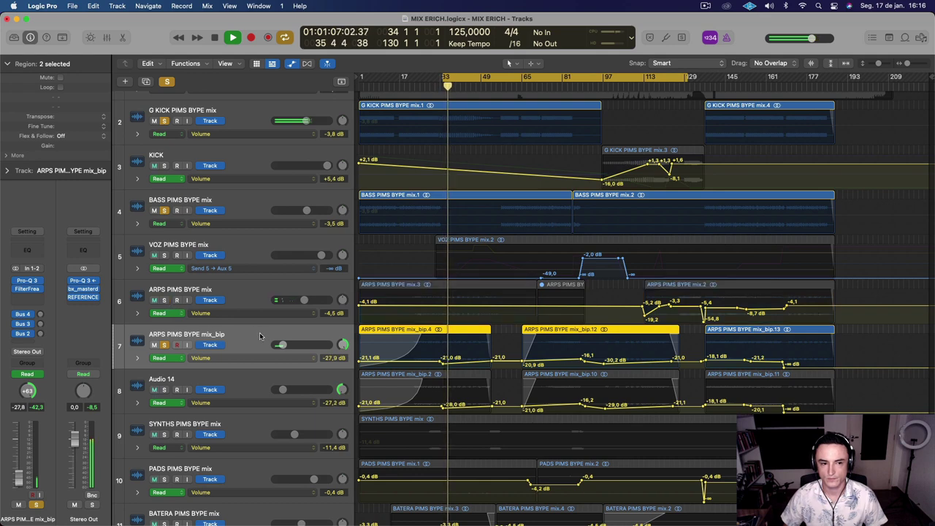
View the FilterFreak settings on the ARPS PIMS BYPE mix_bip track, and solo and select Audio 14 alongside it during playback.
left_click(32, 289)
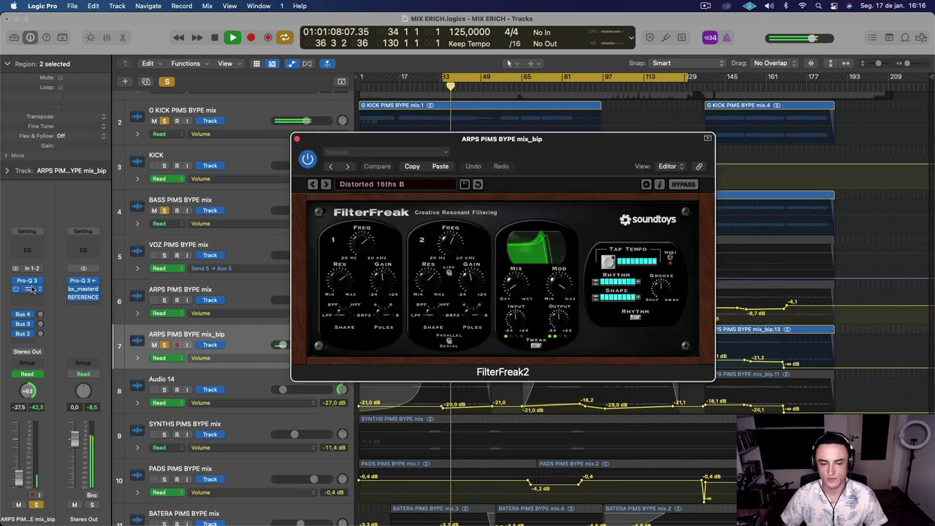
left_click(296, 138)
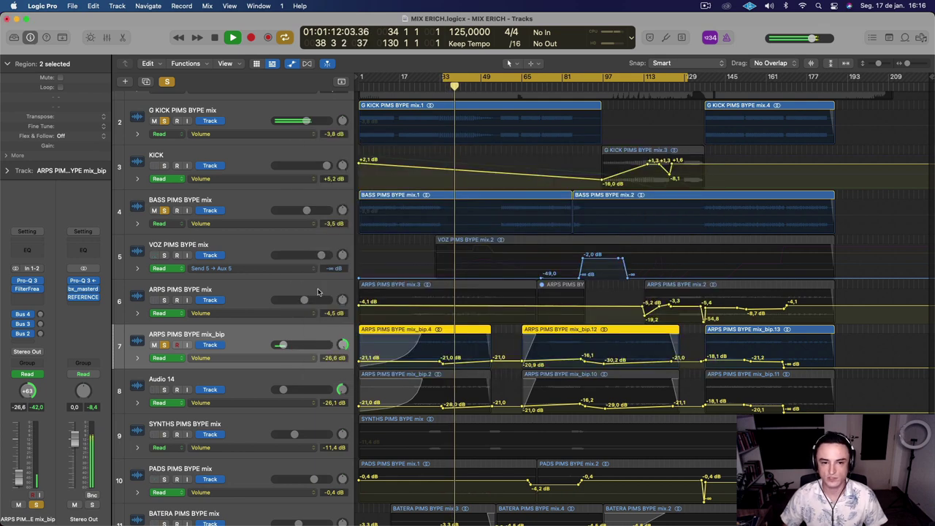
left_click(164, 389)
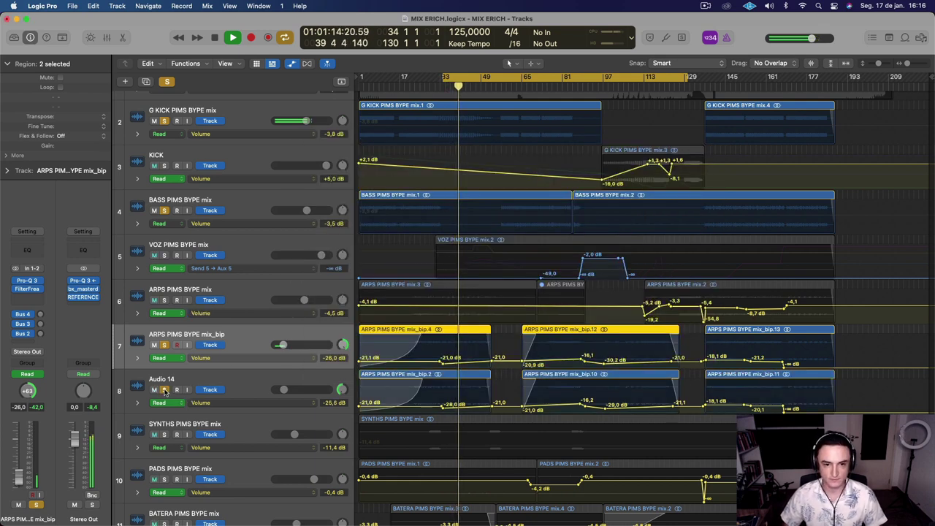
left_click(257, 380)
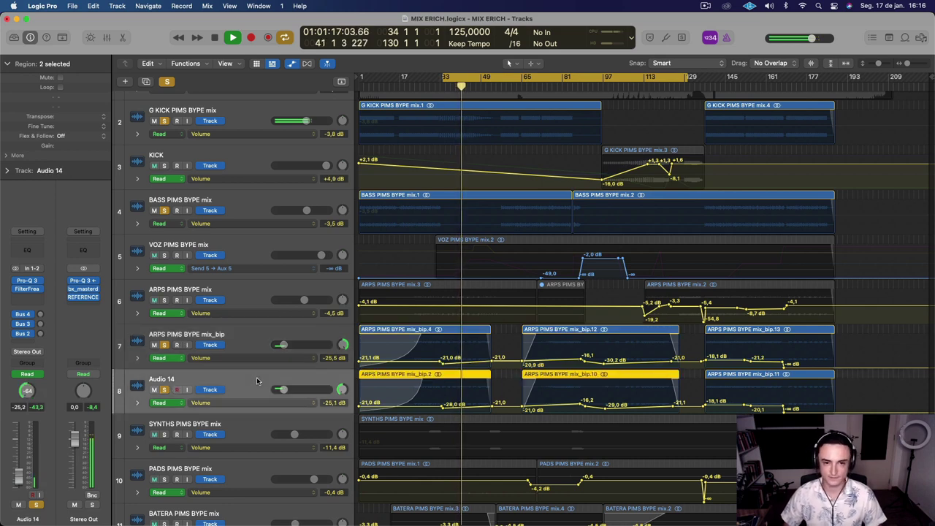
Add the ARPS PIMS BYPE mix track to the soloed arp layers, select it, and replay them together.
left_click(164, 300)
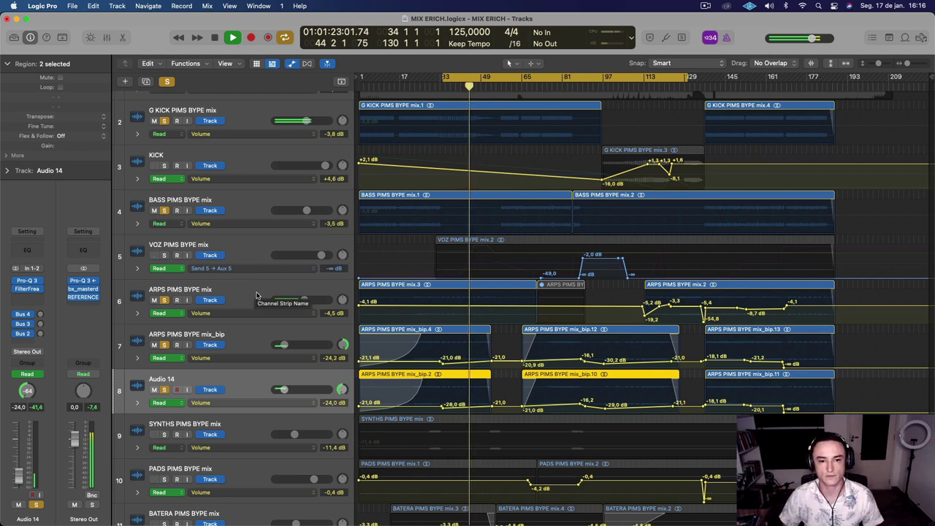
left_click(242, 335)
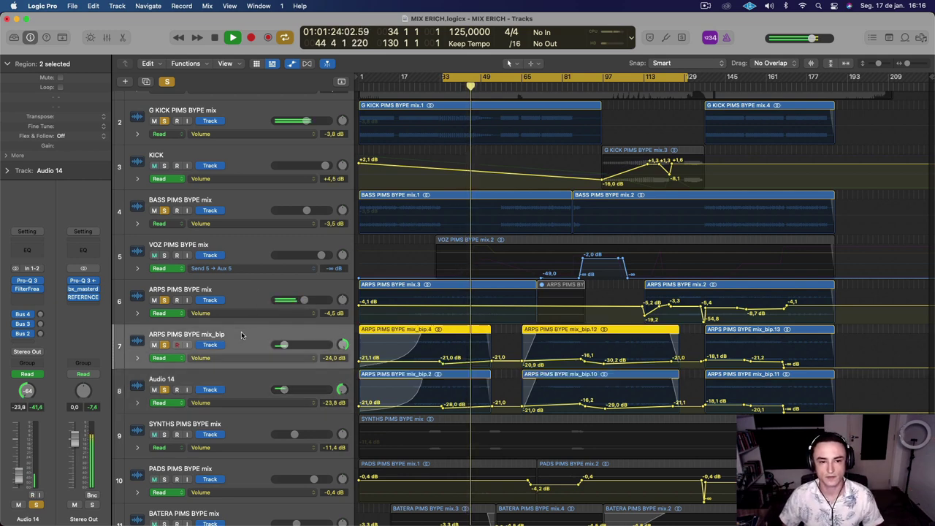
left_click(240, 285)
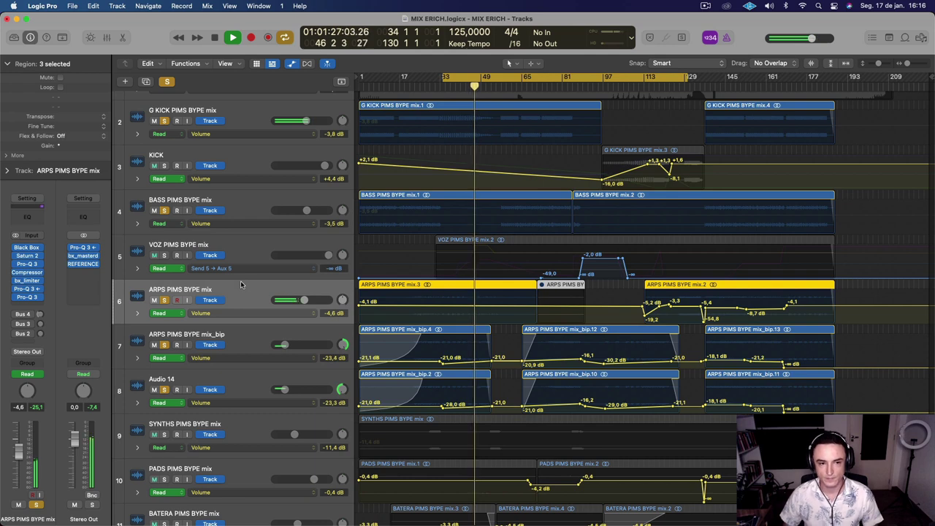
scroll(247, 283, "down", 1)
key("space")
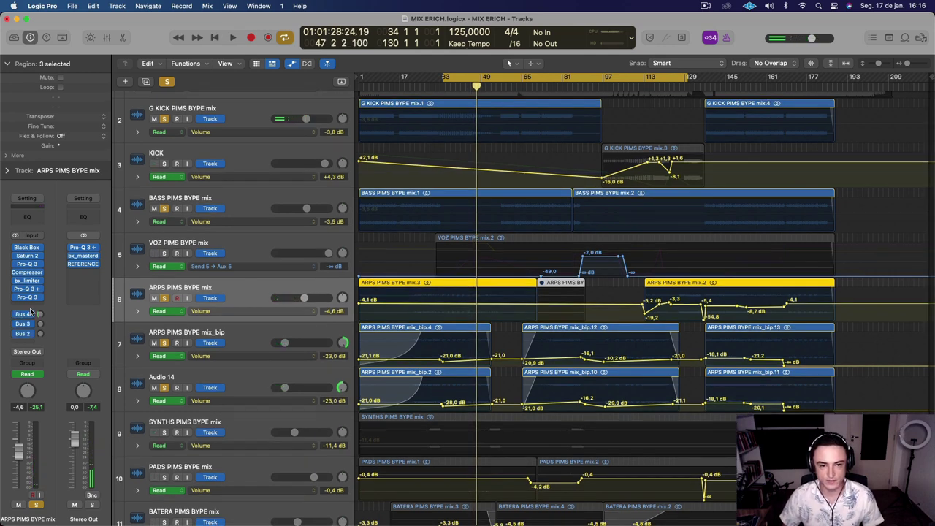
key("space")
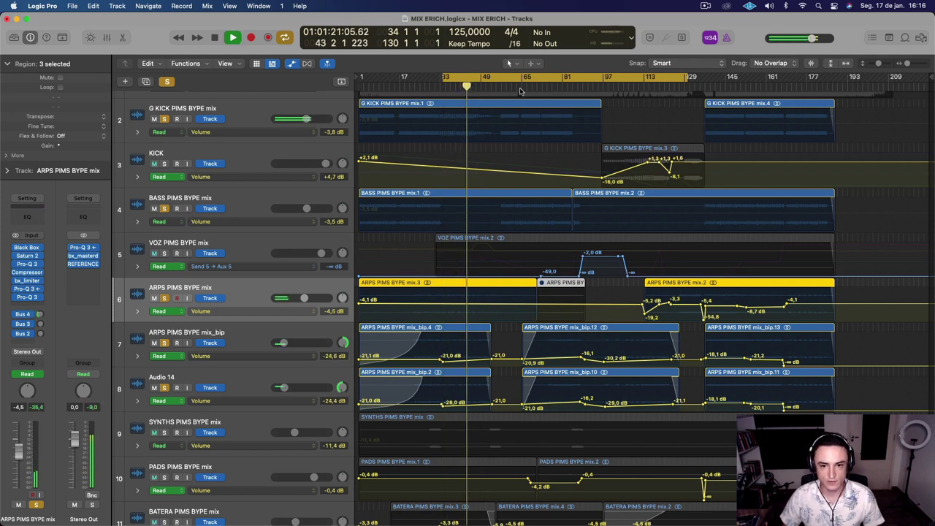
Set the cycle range to start at bar 138 to hear the later section, move it back to bars 27–114, and stop playback.
left_click_drag(650, 81, 894, 78)
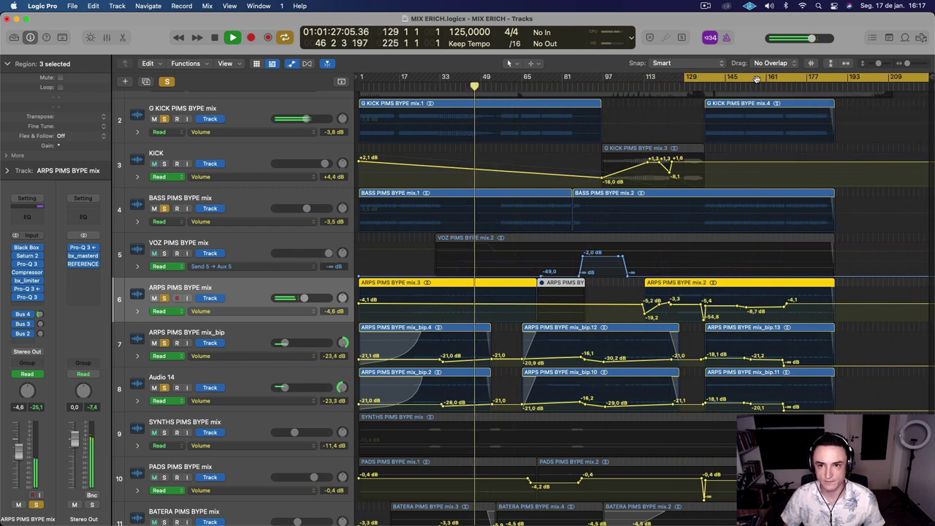
left_click_drag(760, 79, 707, 79)
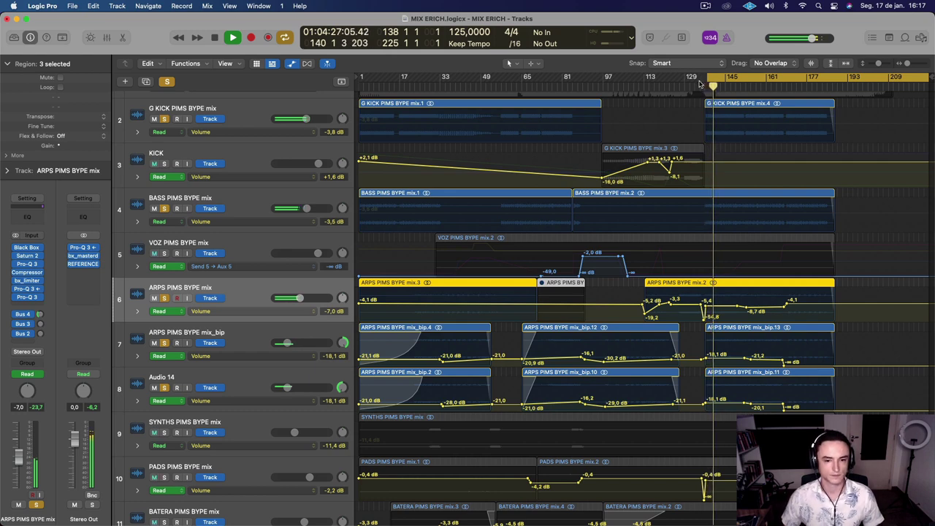
left_click_drag(430, 79, 646, 79)
key("space")
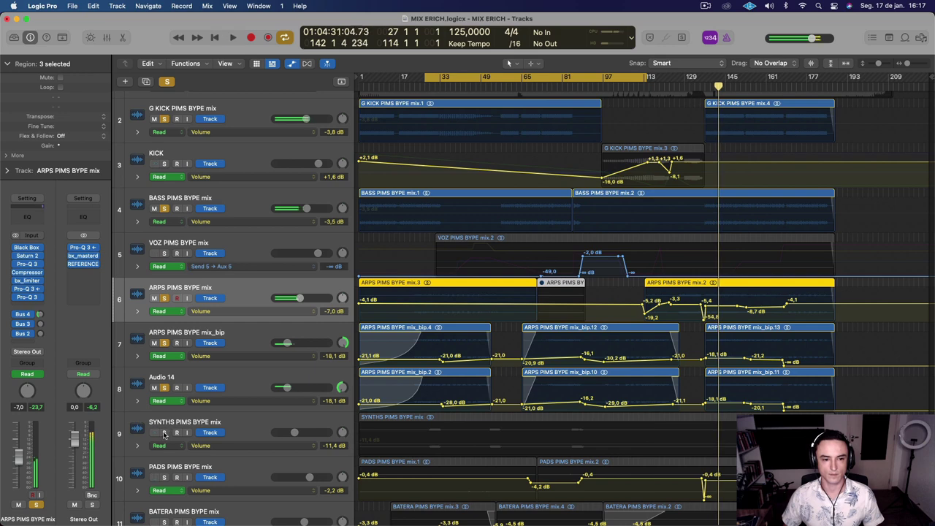
Clear all existing solos, solo and select the SYNTHS track, and play it with the cycle range shifted to bars 30–117.
left_click(164, 433)
left_click(164, 432, "alt")
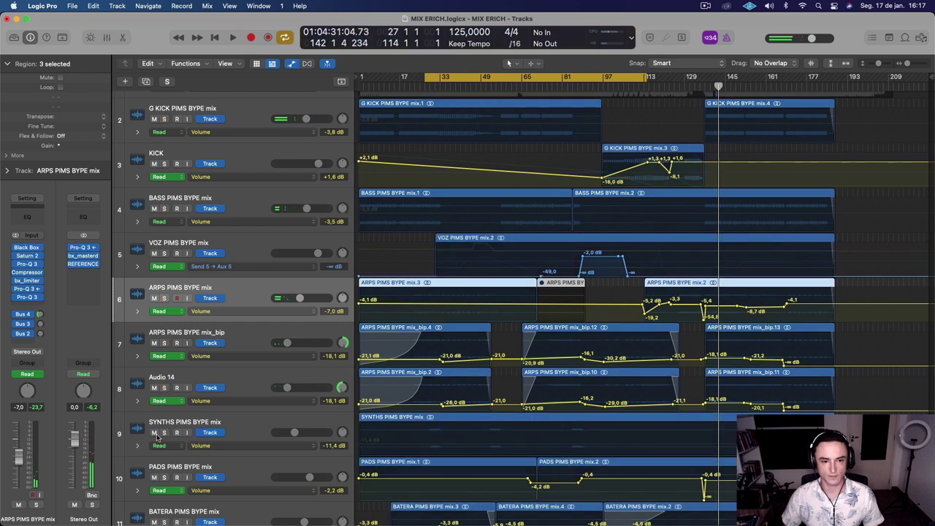
left_click(164, 432)
left_click(254, 431)
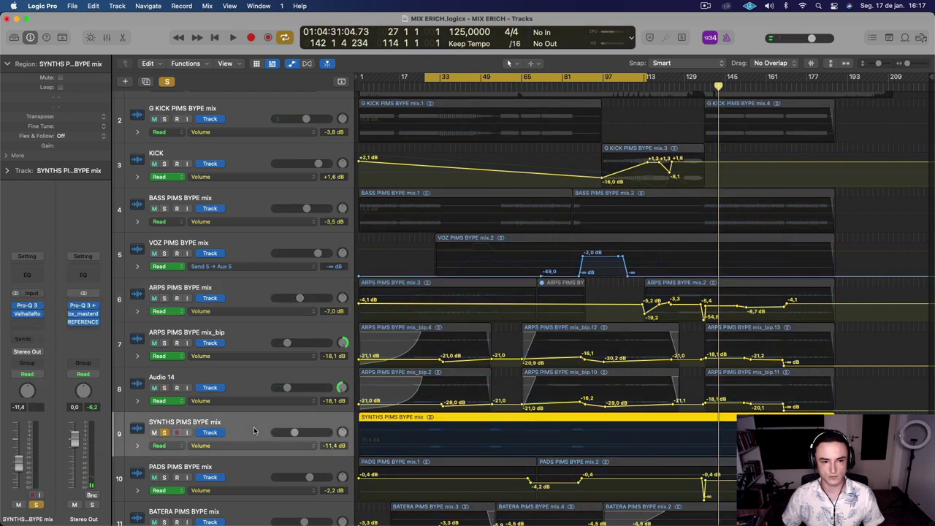
key("space")
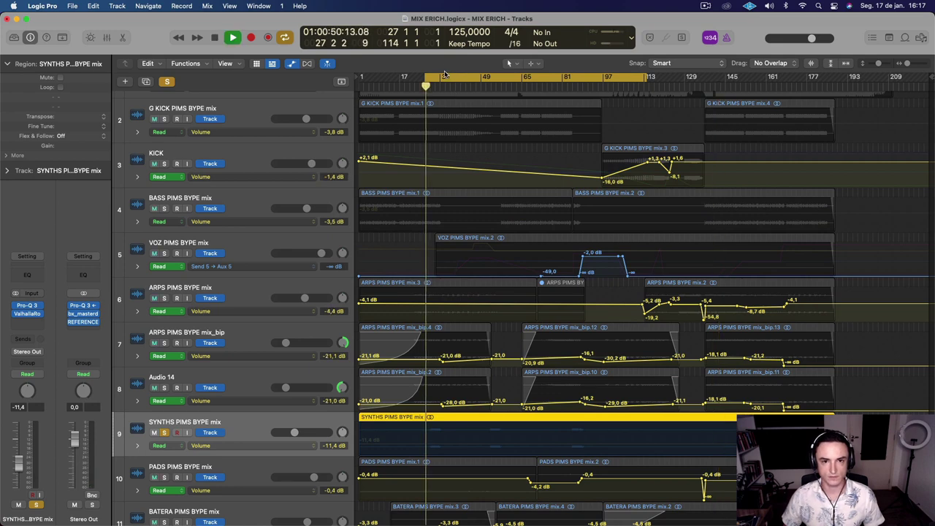
left_click_drag(444, 75, 448, 78)
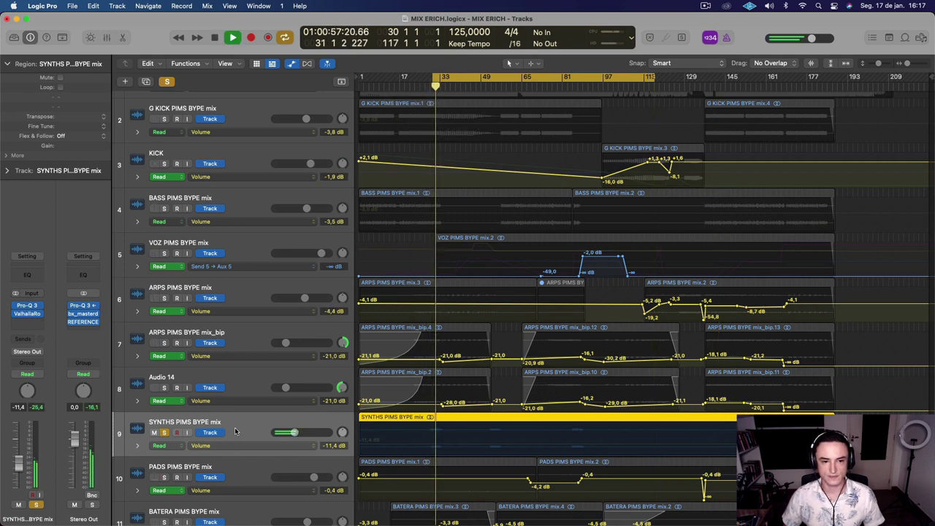
Examine the SYNTHS track's ValhallaRoom reverb settings and Pro-Q 3 curve during playback.
left_click(27, 314)
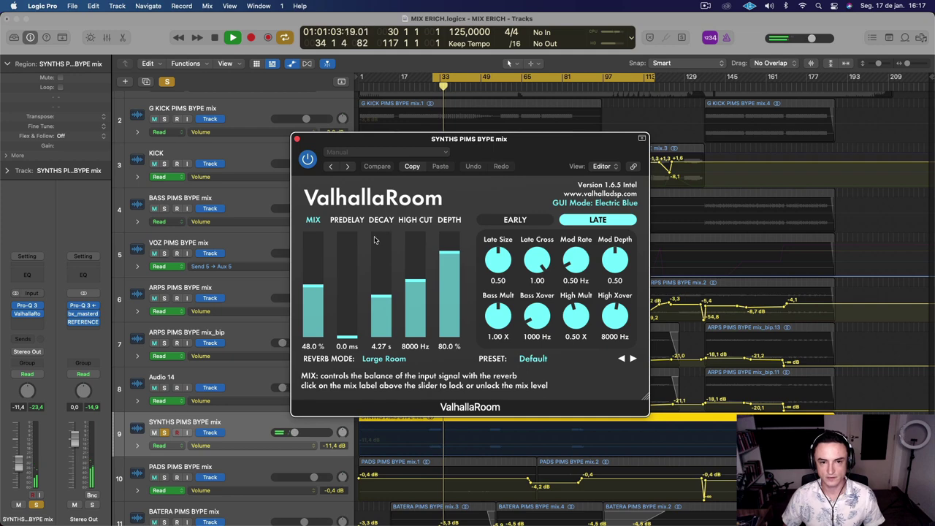
left_click(297, 138)
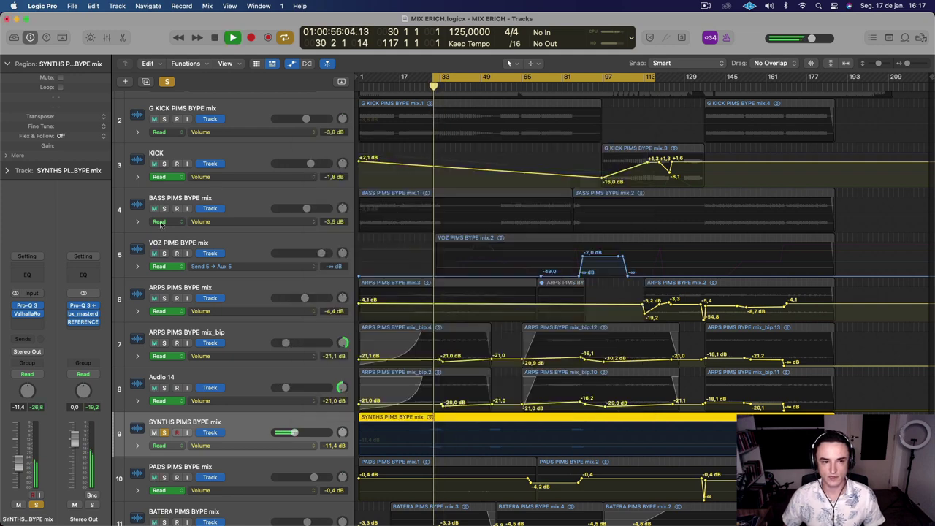
left_click(28, 306)
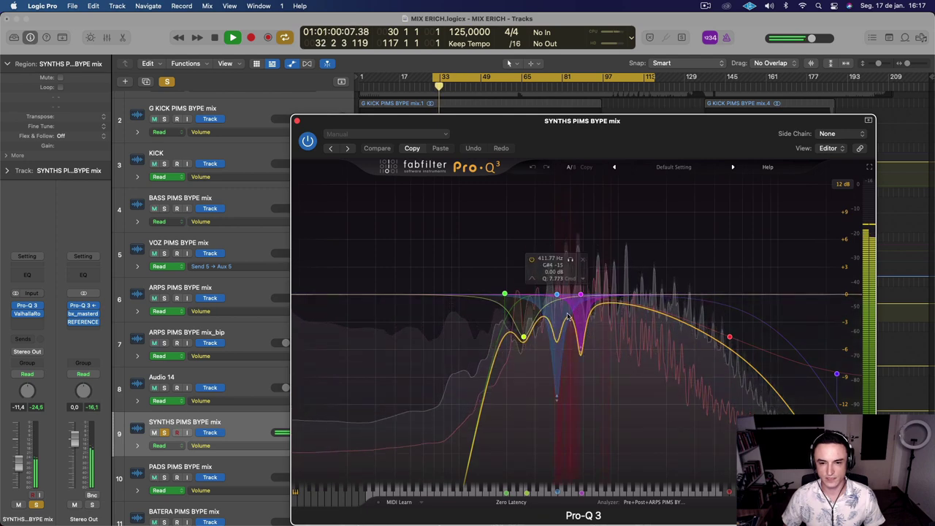
left_click(297, 122)
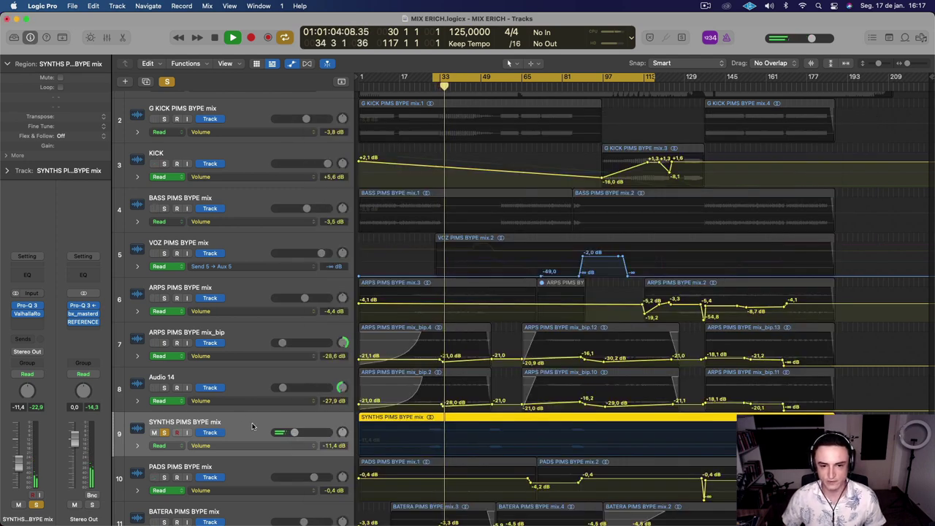
Select and solo the PADS track, unsolo the SYNTHS track, and restart playback from the cycle start.
scroll(241, 431, "down", 1)
left_click(221, 455)
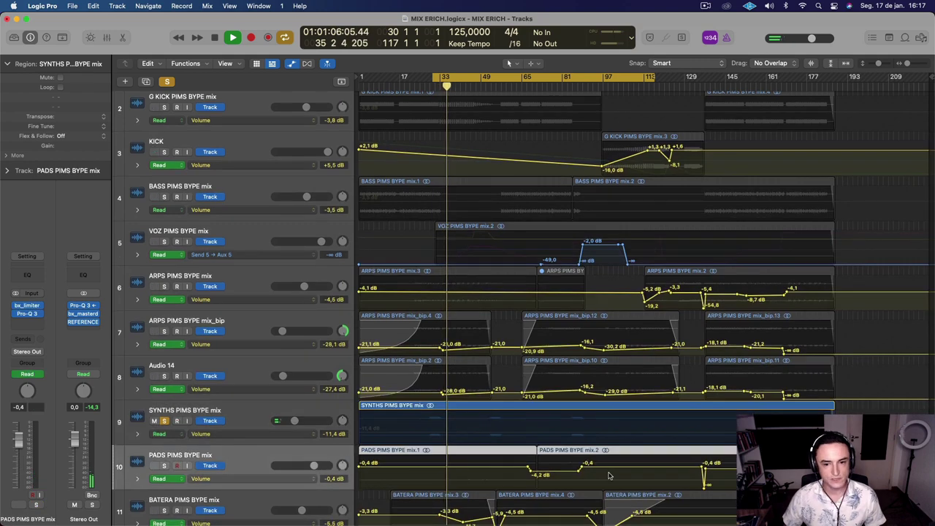
left_click(165, 465)
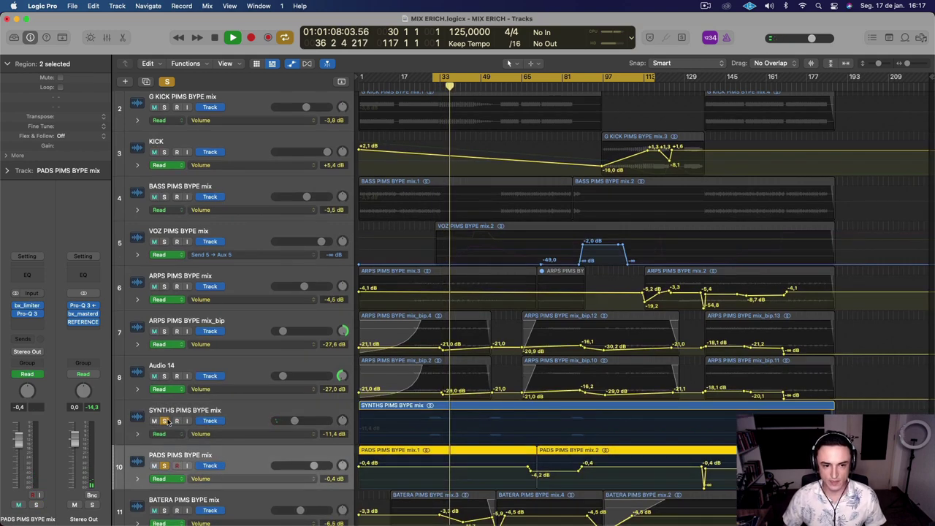
key("space")
scroll(247, 464, "down", 5)
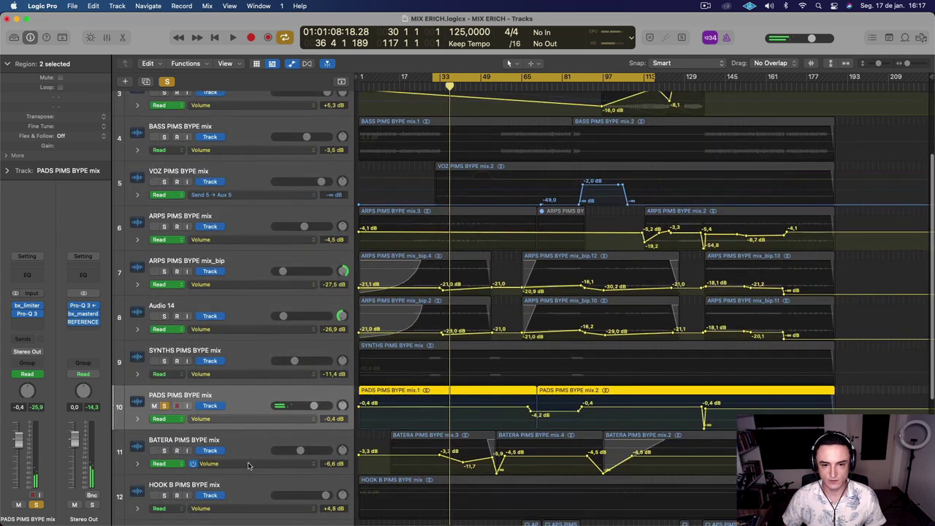
key("space")
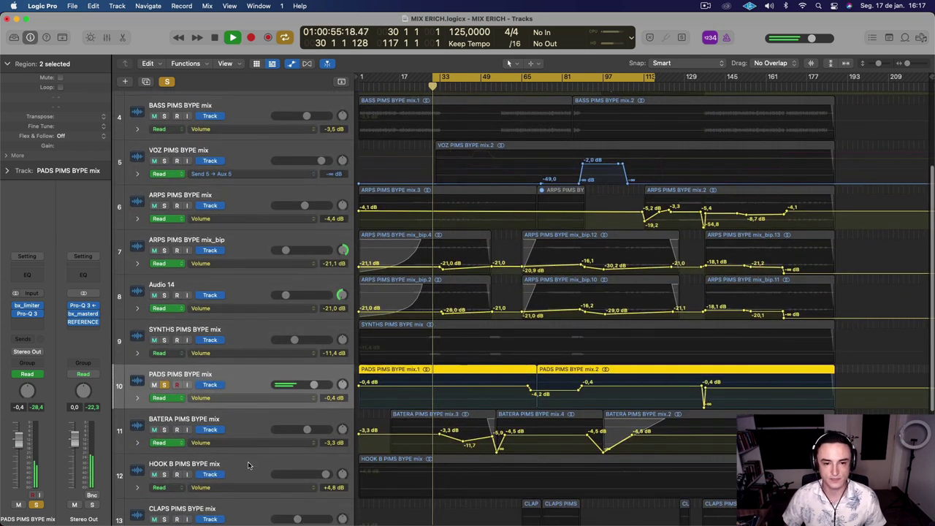
Keep the PADS track soloed and examine its Pro-Q 3 curve during playback.
left_click(164, 385)
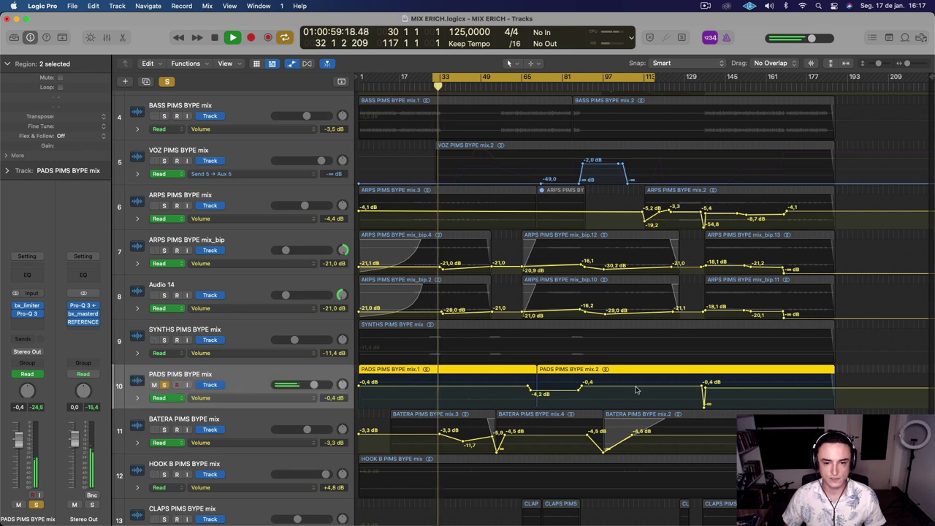
left_click(29, 314)
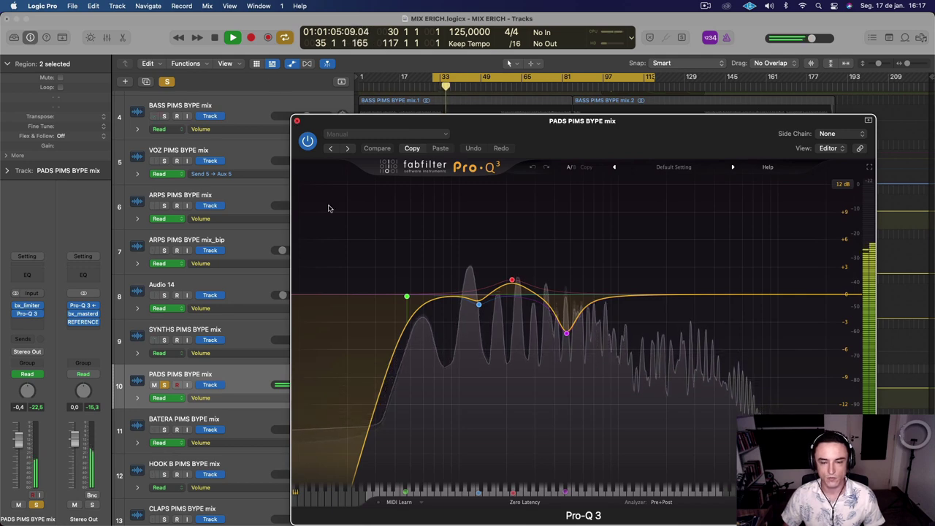
left_click(295, 120)
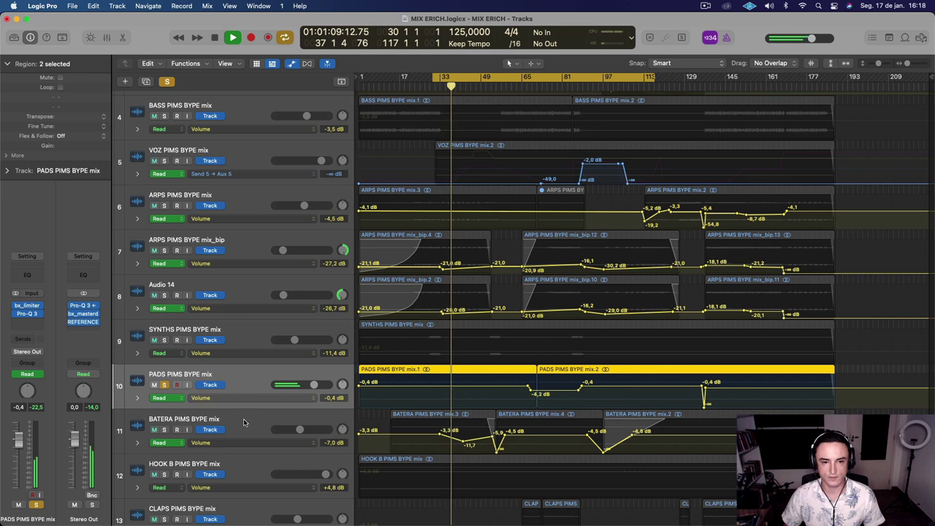
Solo and select the BATERA track, and unsolo the PADS track.
scroll(247, 381, "down", 2)
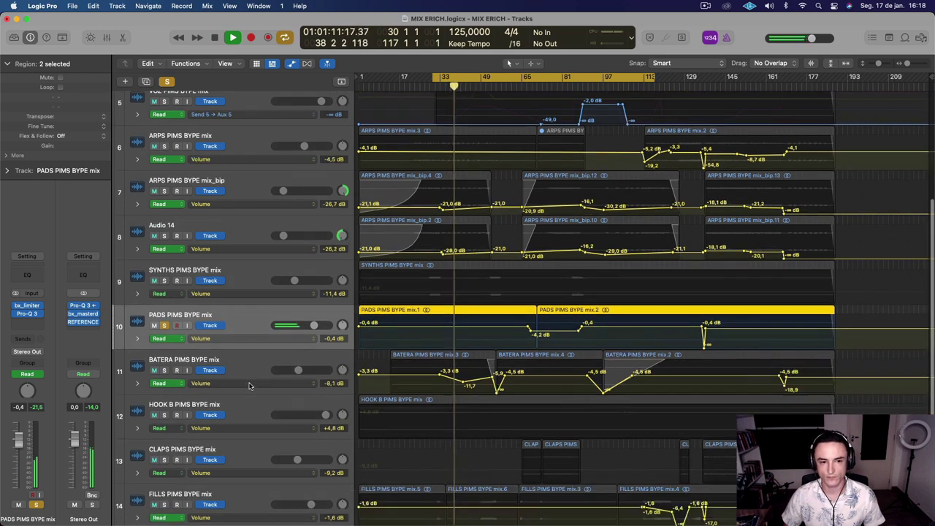
left_click(165, 370)
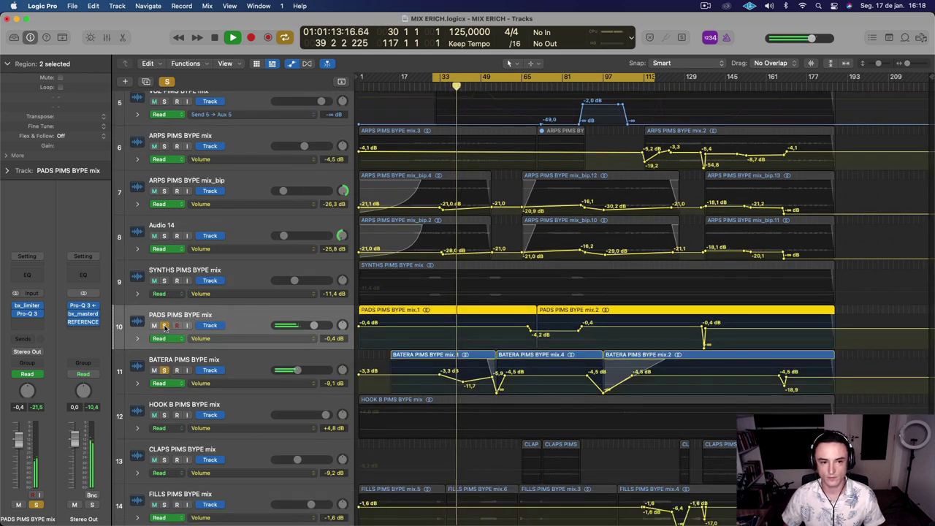
left_click(164, 326)
left_click(254, 364)
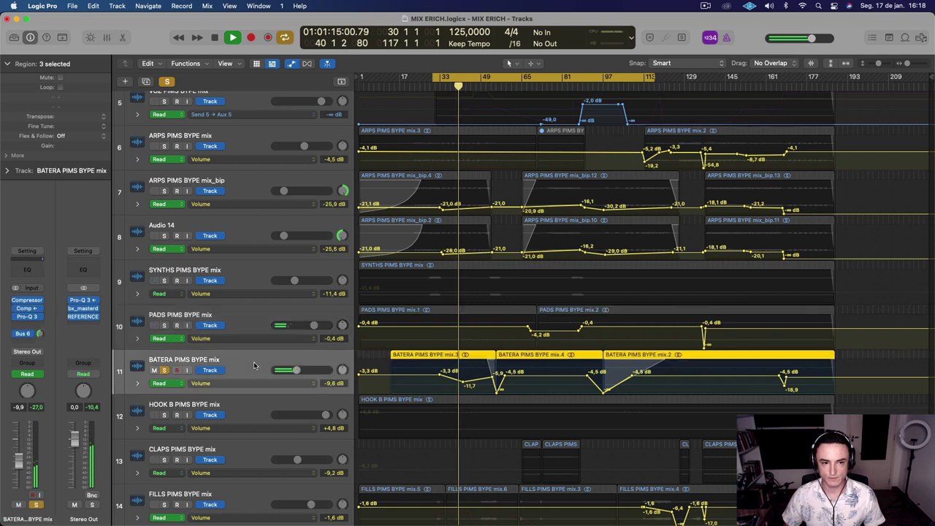
View the Aux 6 Compressor fed by the BATERA track's Bus 6 send, and replay the soloed track.
left_click(41, 334)
left_click(85, 303)
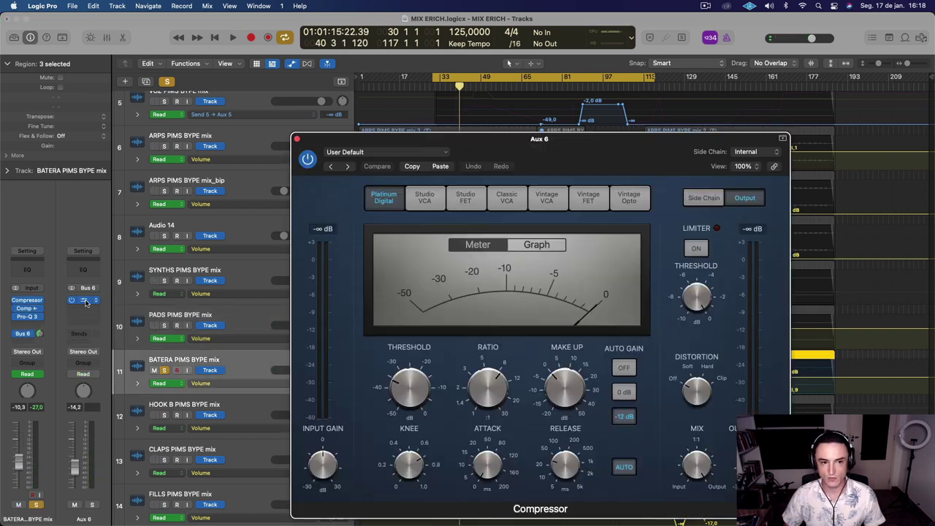
left_click(297, 140)
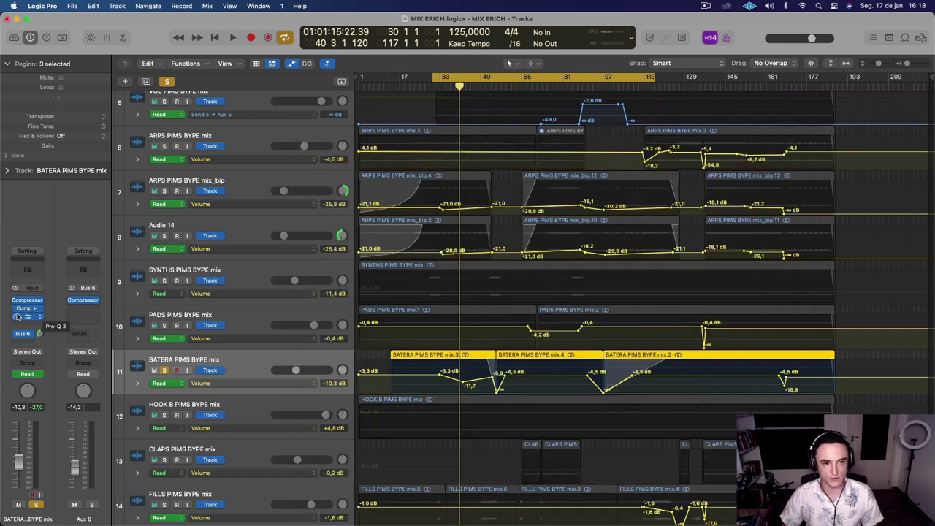
key("space")
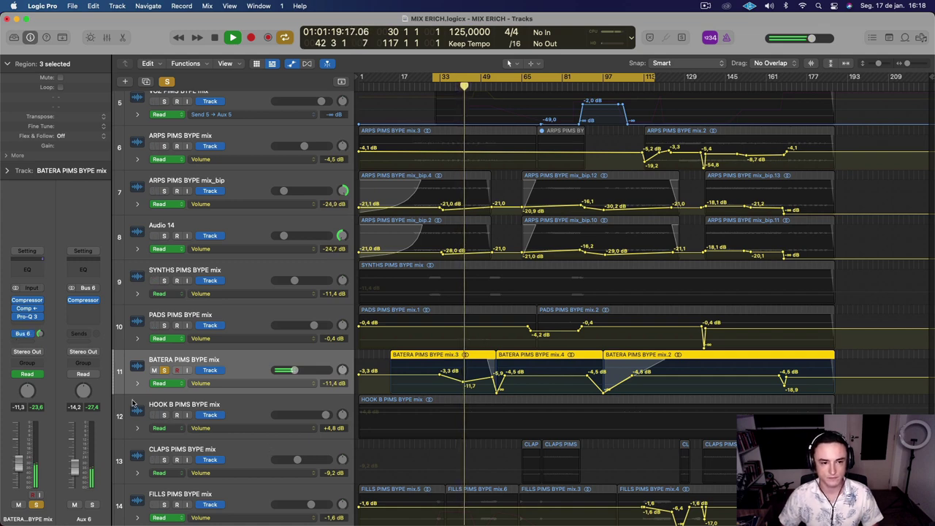
Unsolo the BATERA track, stop playback, and solo and select the HOOK B track.
left_click(163, 370)
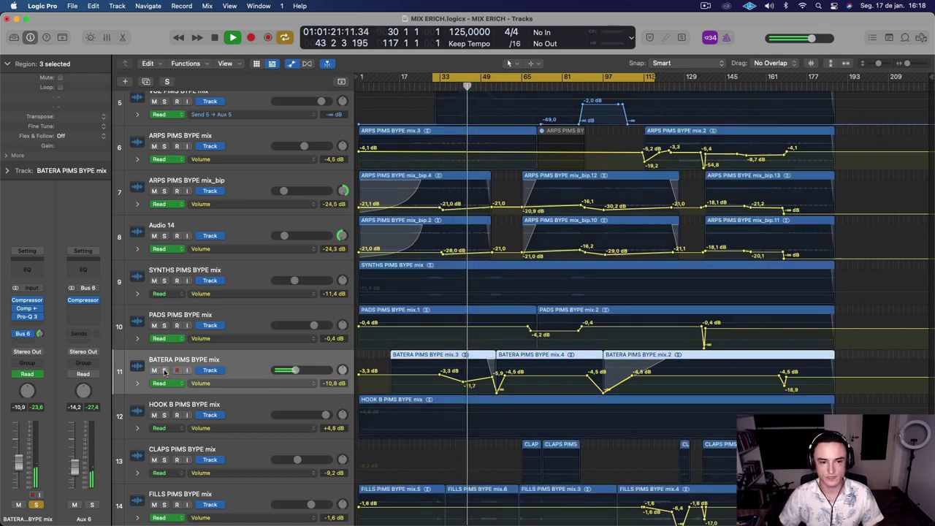
key("space")
left_click(164, 414)
left_click(238, 410)
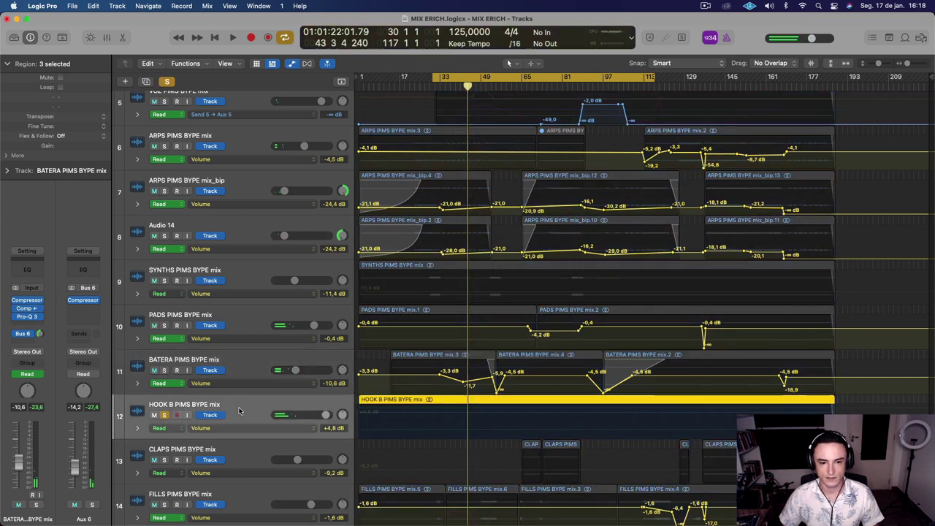
View the Aux 5 channel fed by the HOOK B track's Bus 5 send, and play the soloed track.
scroll(238, 411, "down", 1)
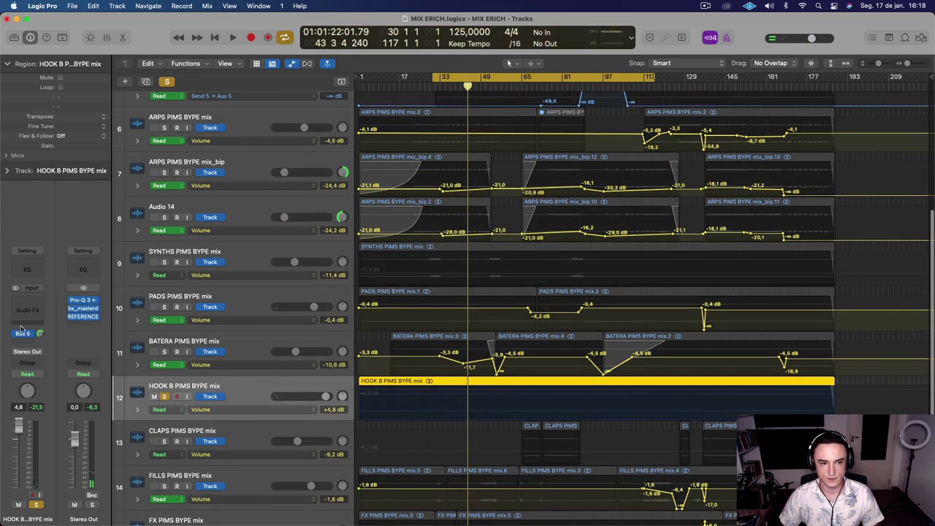
left_click(22, 334)
left_click(60, 302)
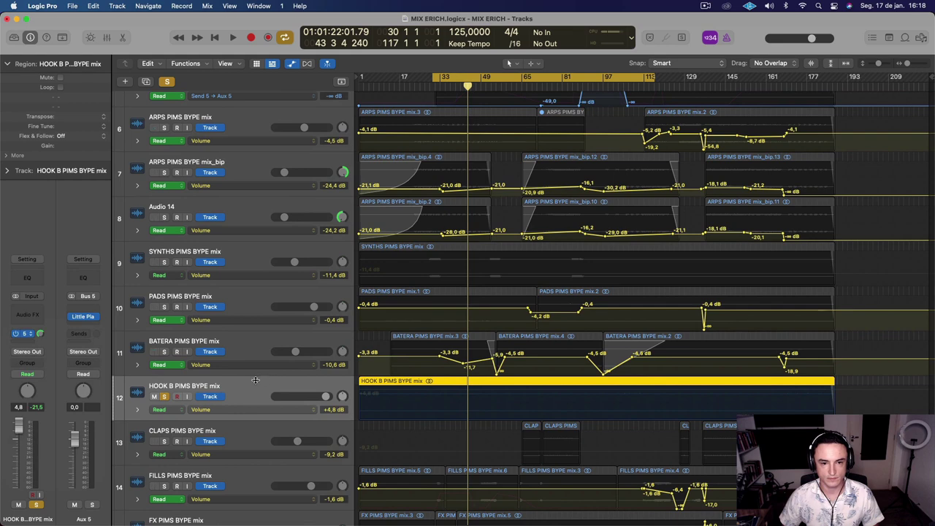
key("space")
key("super+Down")
key("super+Down")
key("super+Down")
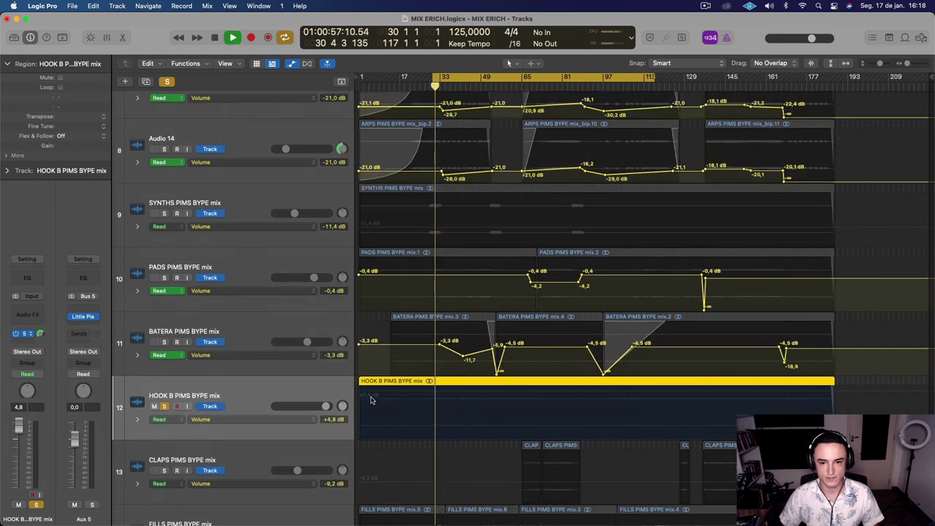
Solo and select the CLAPS track, unsolo the HOOK B track, and stop playback.
left_click(165, 471)
scroll(164, 411, "up", 1)
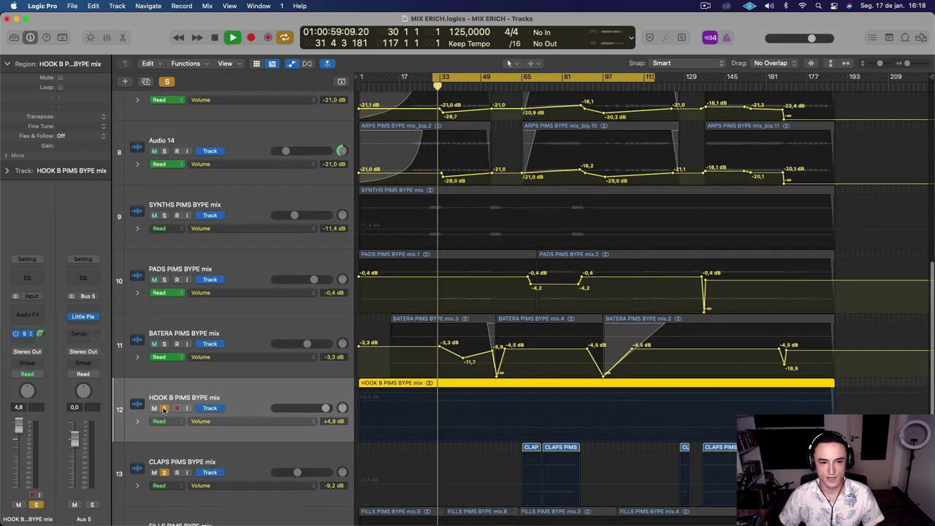
key("space")
left_click(164, 408)
scroll(219, 438, "down", 1)
left_click(264, 457)
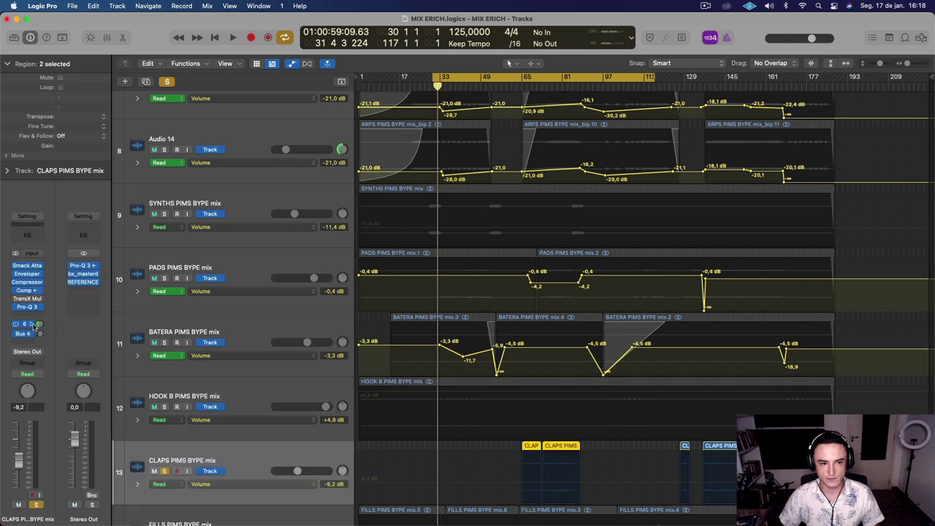
View the CLAPS track's Smack Attack settings, and play bars 73 to 160 in cycle with its plug-ins and sends bypassed.
left_click(27, 266)
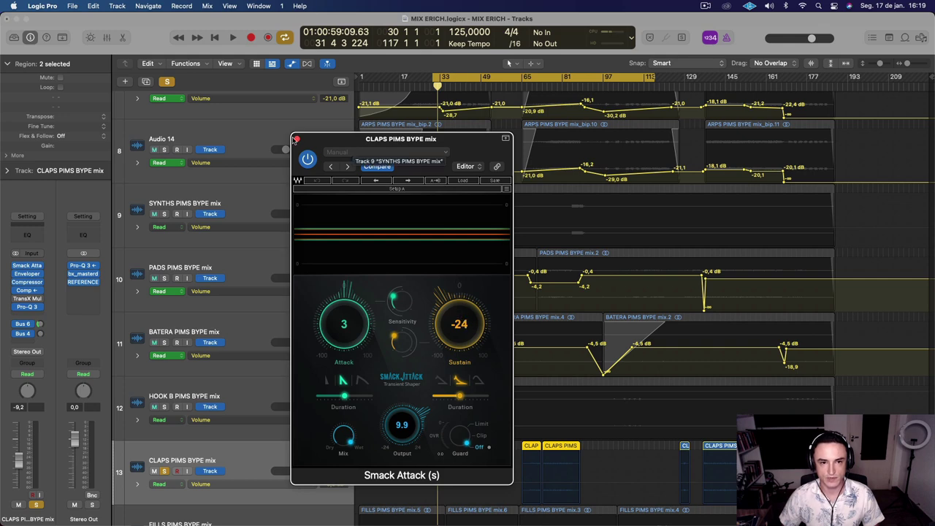
left_click(296, 138)
left_click_drag(498, 73, 600, 74)
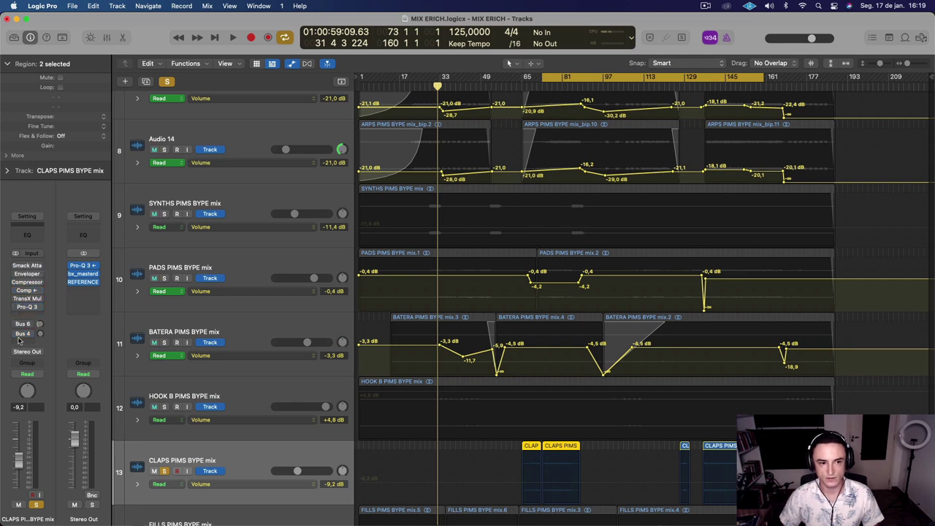
key("space")
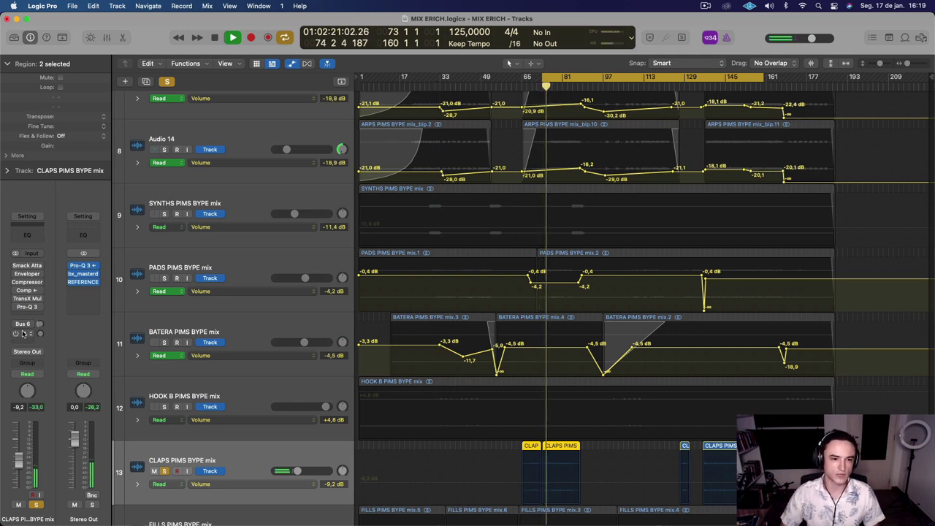
Switch the bypassed CLAPS inserts back on, replay the cycle, and view its Compressor side-chained to Audio 8.
left_click(15, 266)
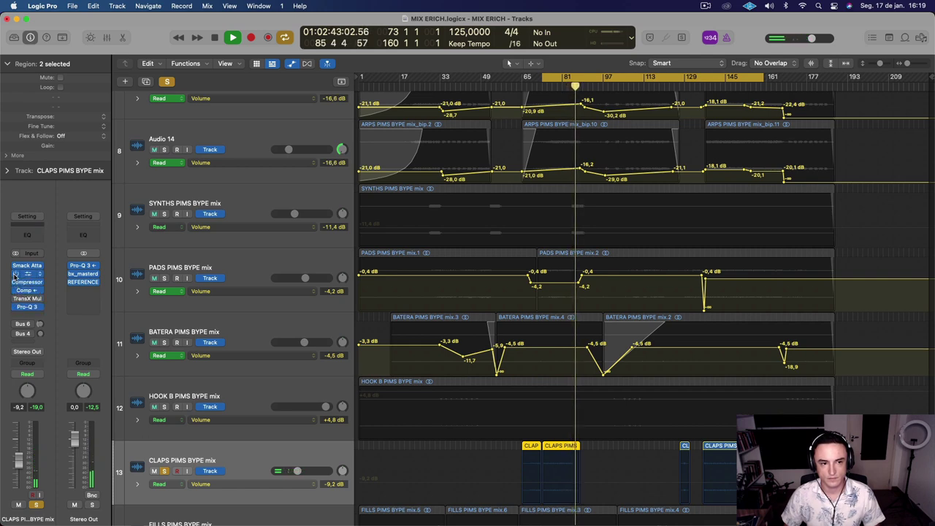
key("space")
key("space")
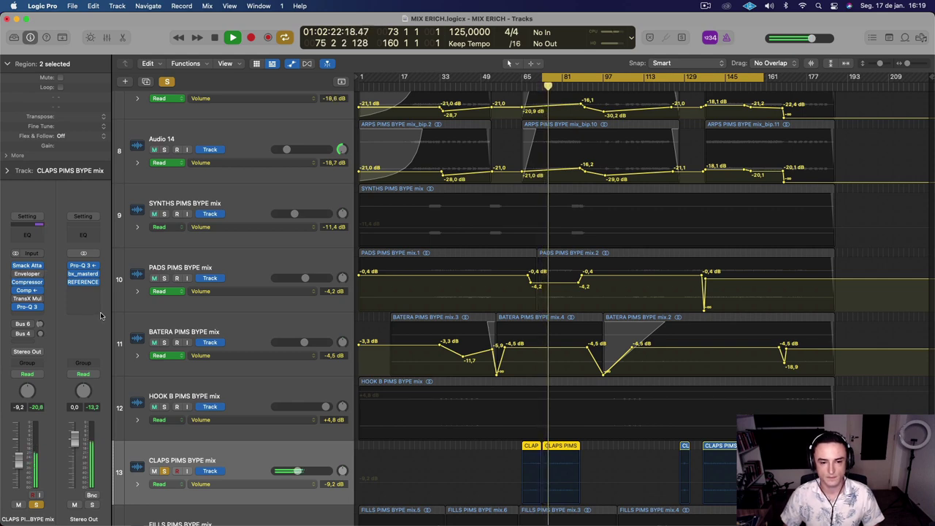
left_click(29, 291)
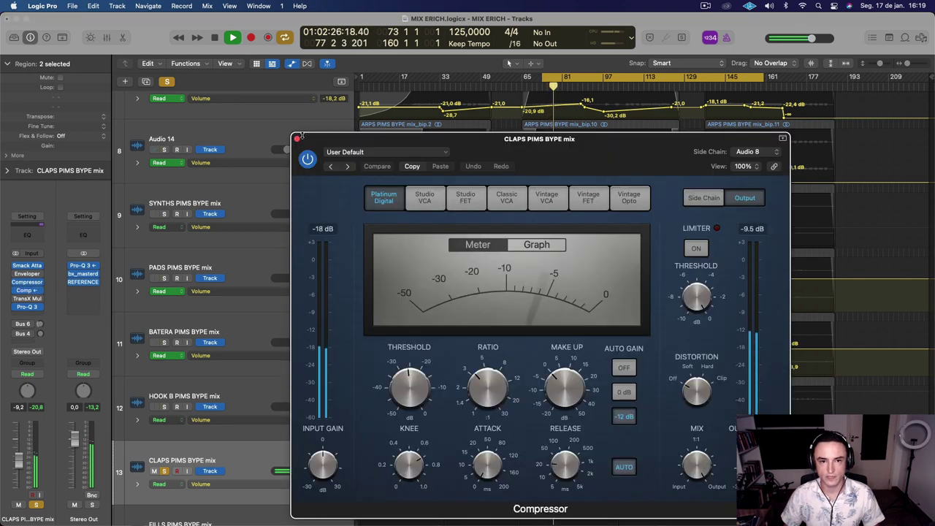
left_click(296, 139)
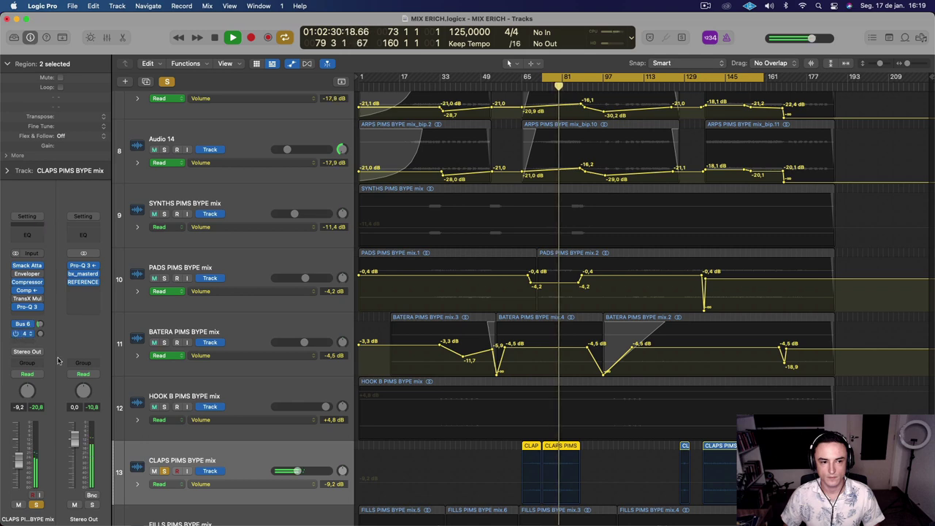
Unsolo the CLAPS track, solo and select the FILLS track, and stop playback.
scroll(185, 450, "down", 2)
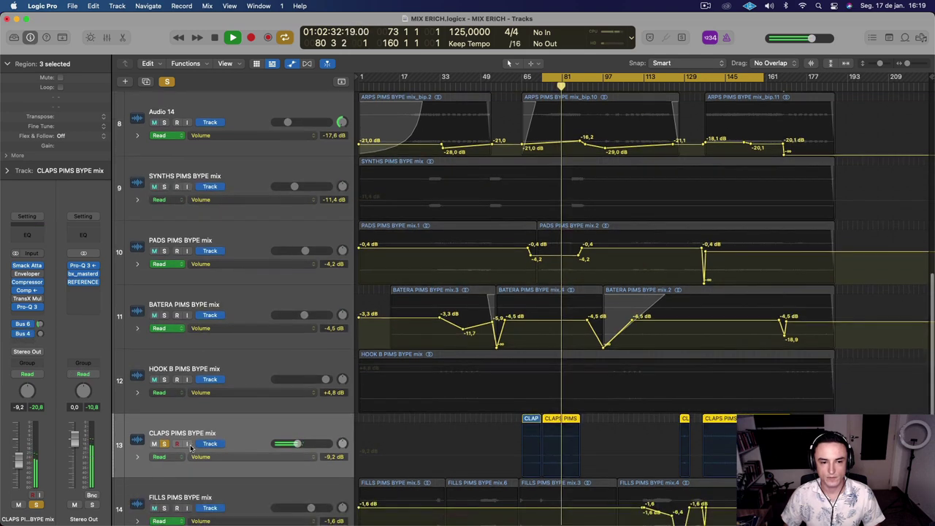
left_click(165, 406)
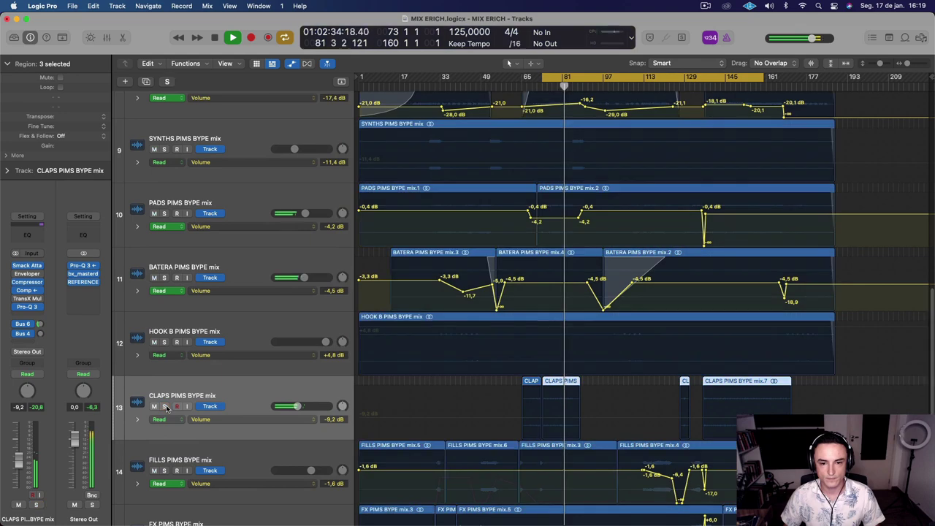
left_click(165, 470)
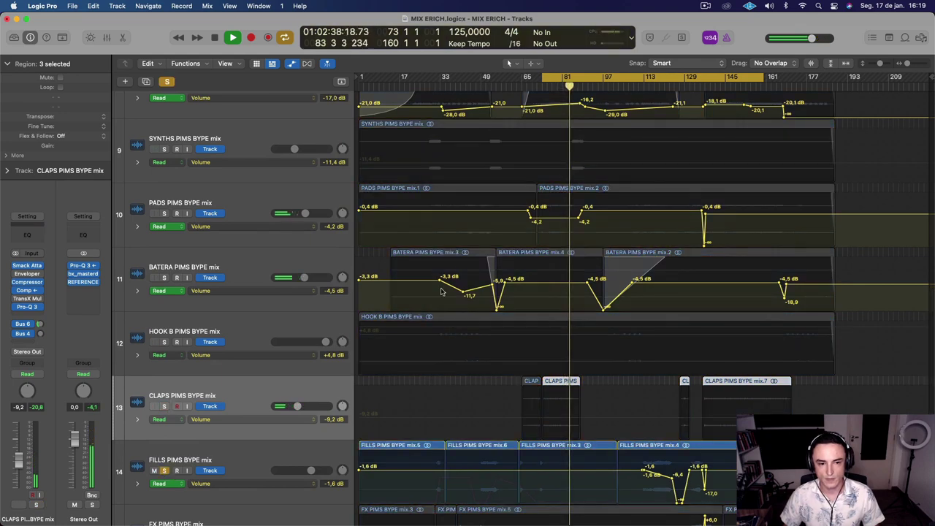
key("space")
left_click(256, 458)
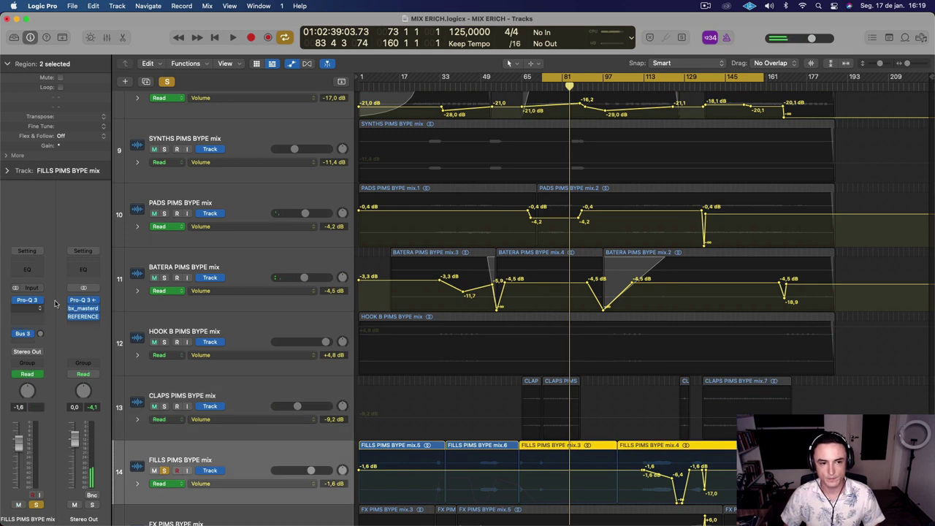
Move the cycle range to bars 49 to 136 and play the soloed FILLS track from its start and from about bar 121.
left_click_drag(567, 79, 506, 85)
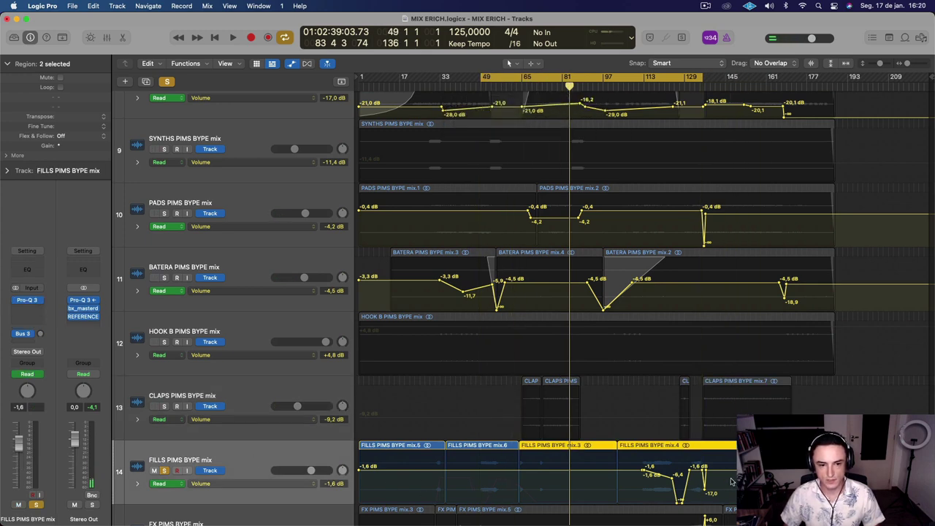
key("space")
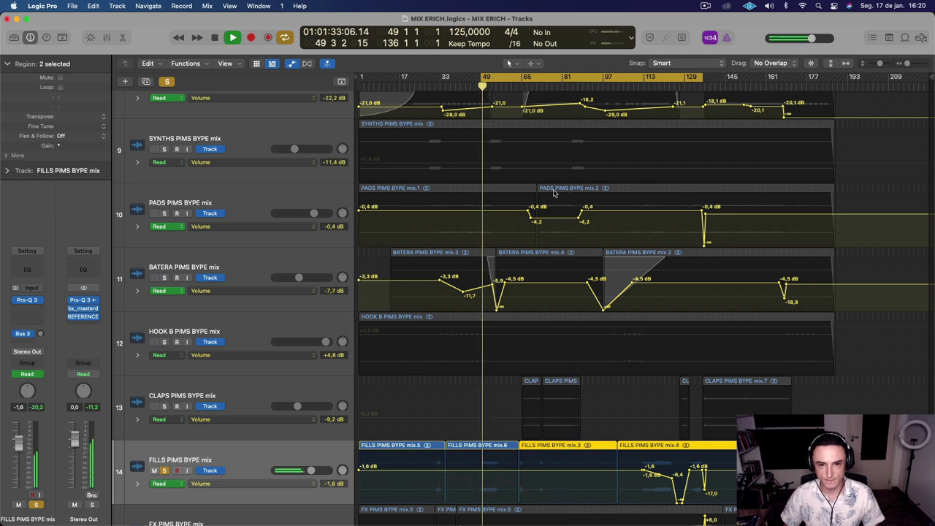
left_click(664, 83)
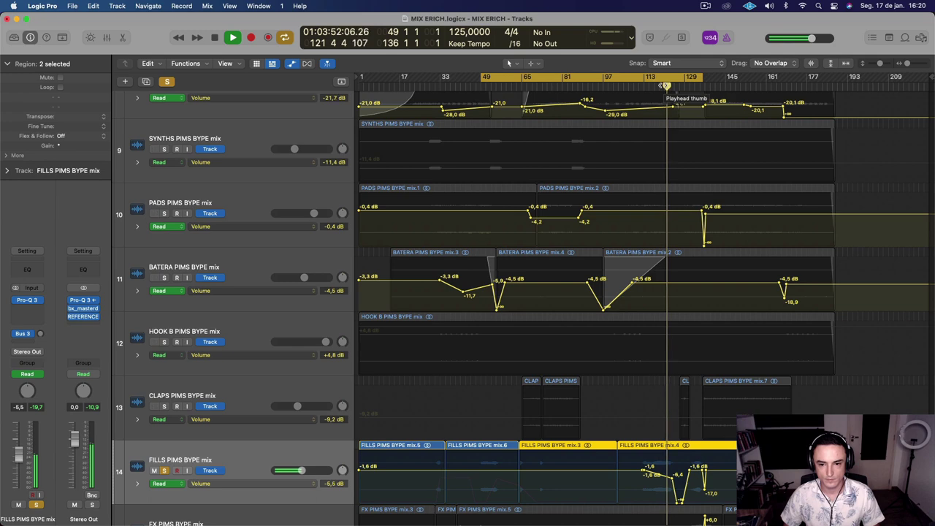
Stop playback, and select and solo the FX track alongside the FILLS track.
key("space")
scroll(239, 452, "down", 3)
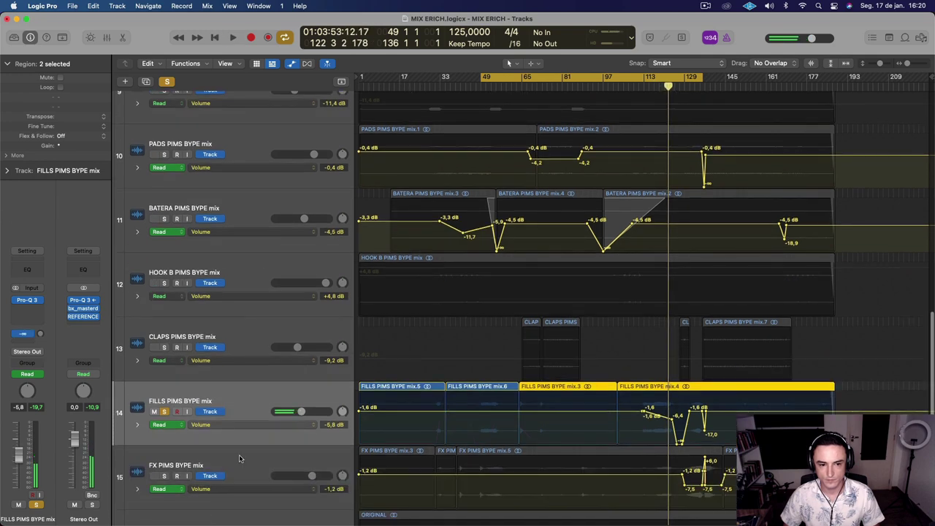
left_click(240, 457)
left_click(165, 477)
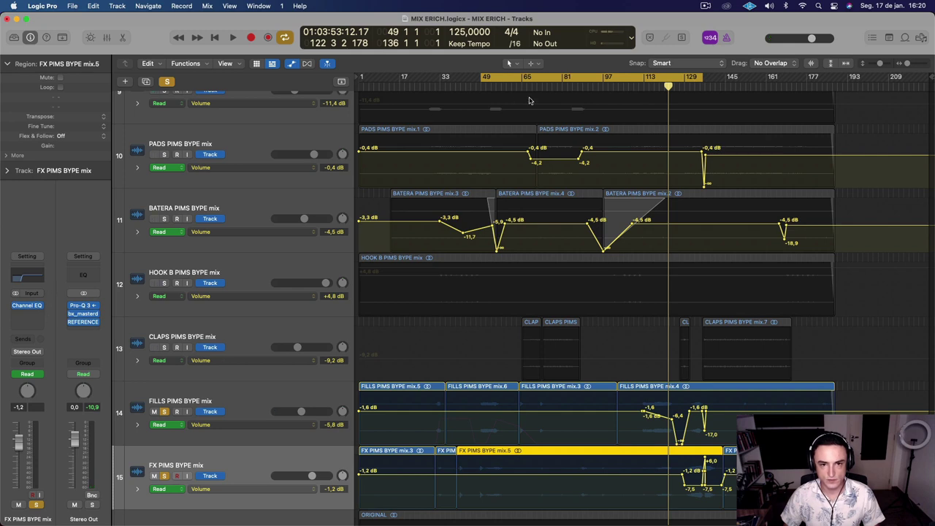
Play the soloed FILLS and FX tracks with the cycle range at bars 52 to 139, and unsolo both before stopping playback.
left_click_drag(497, 76, 505, 74)
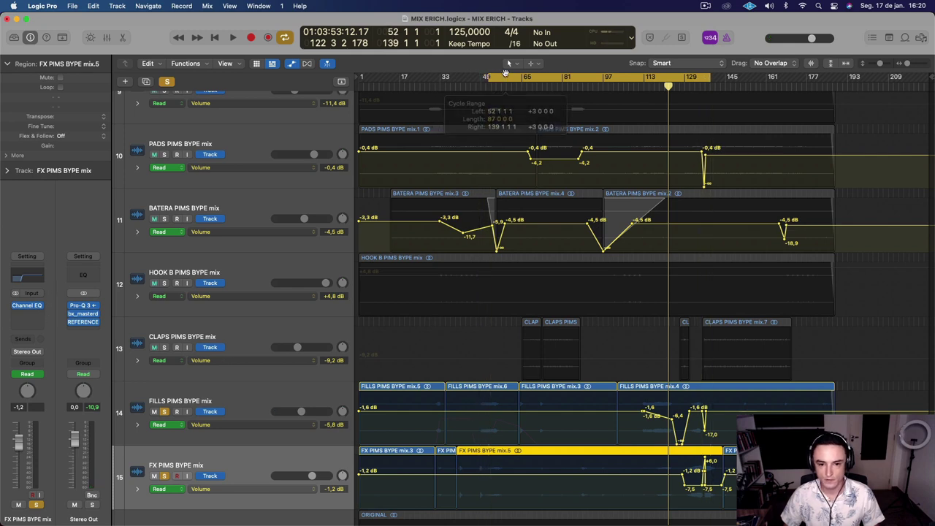
key("space")
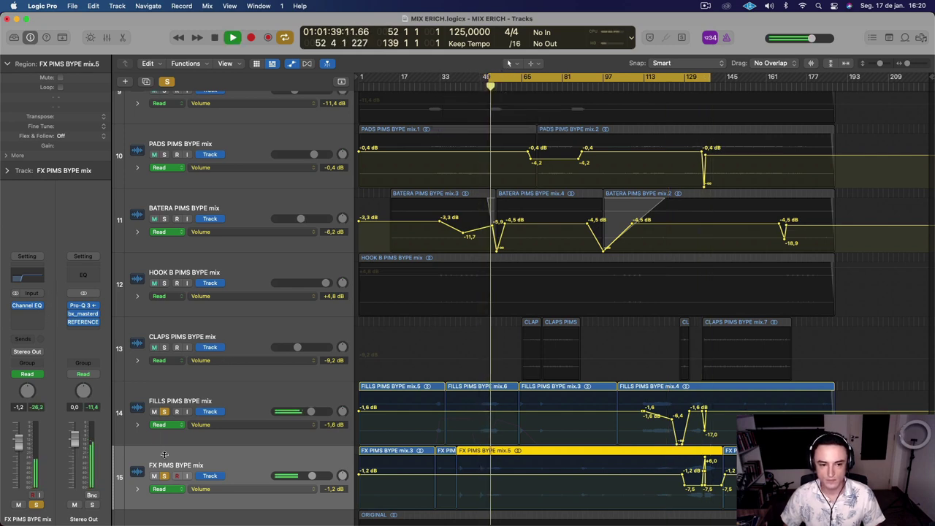
left_click(165, 476)
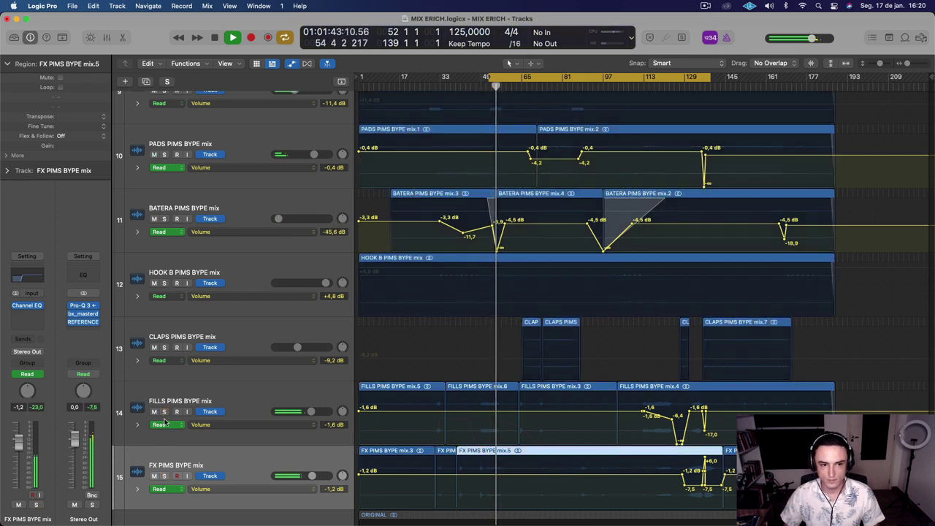
key("space")
Open the Stereo Out Pro-Q 3 and compare the full mix with the EQ bypassed and enabled during playback.
left_click(84, 305)
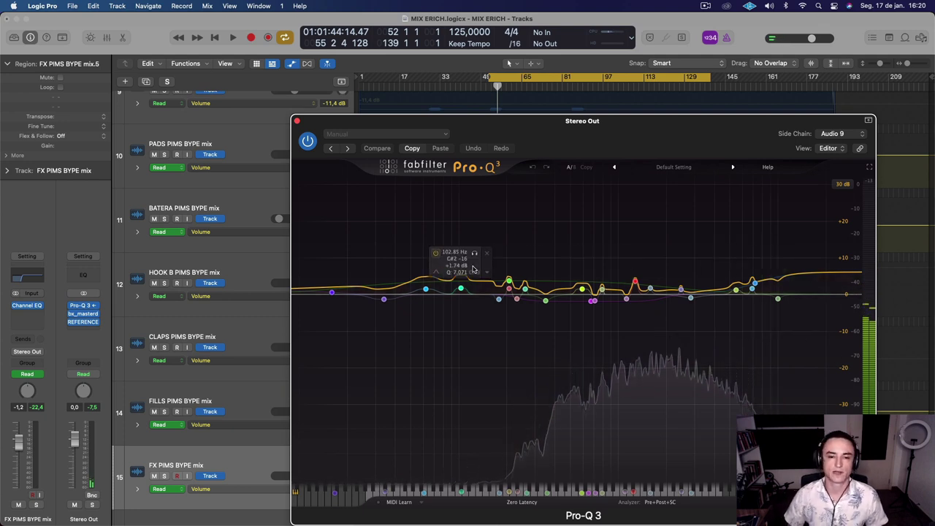
left_click(308, 141)
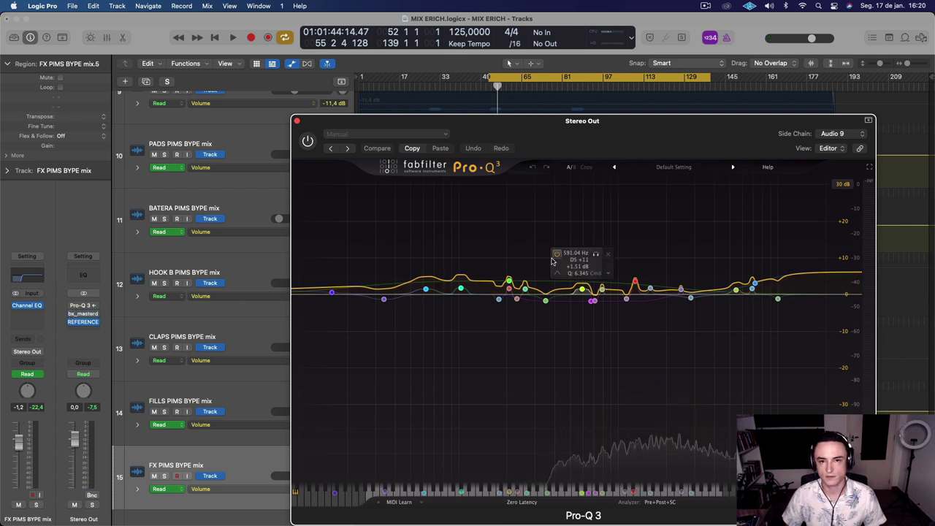
key("space")
left_click(308, 141)
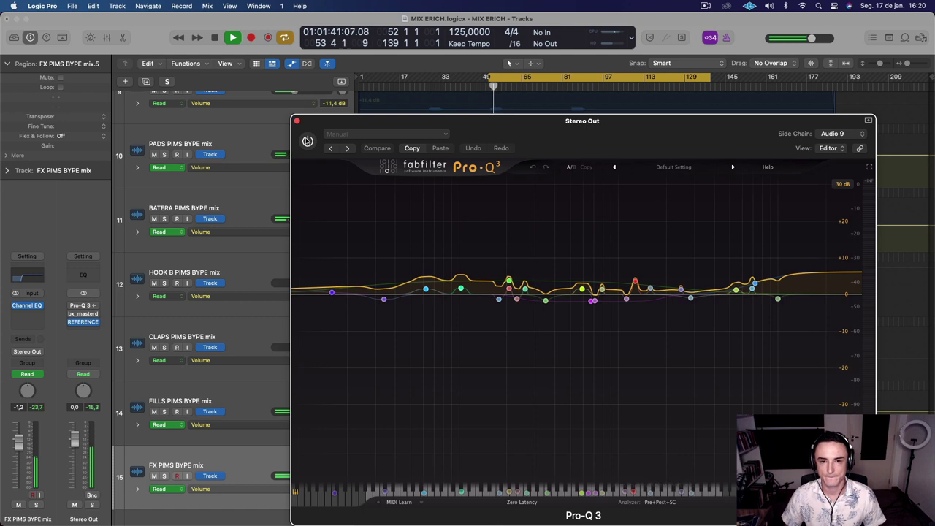
left_click(307, 141)
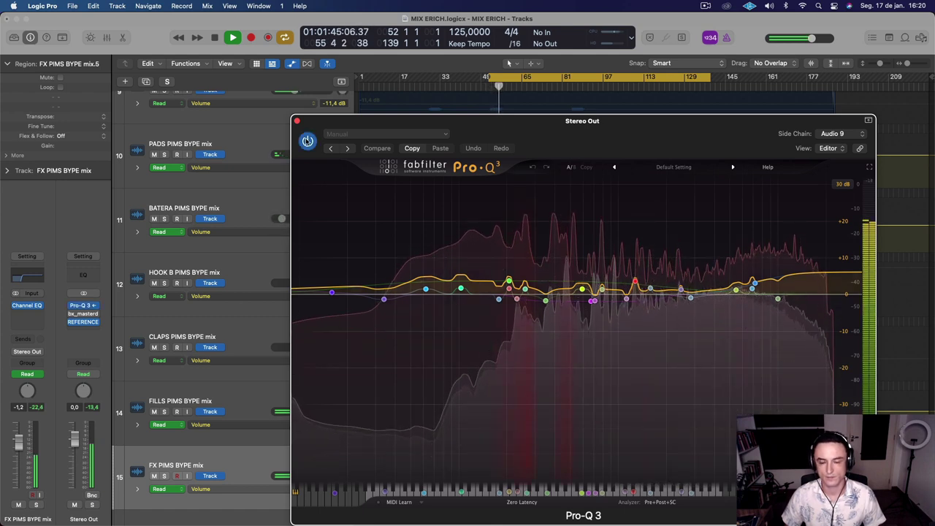
Examine the side-chain spectrum in the Pro-Q 3 analyzer options, then stop playback and close the plug-in.
left_click(643, 504)
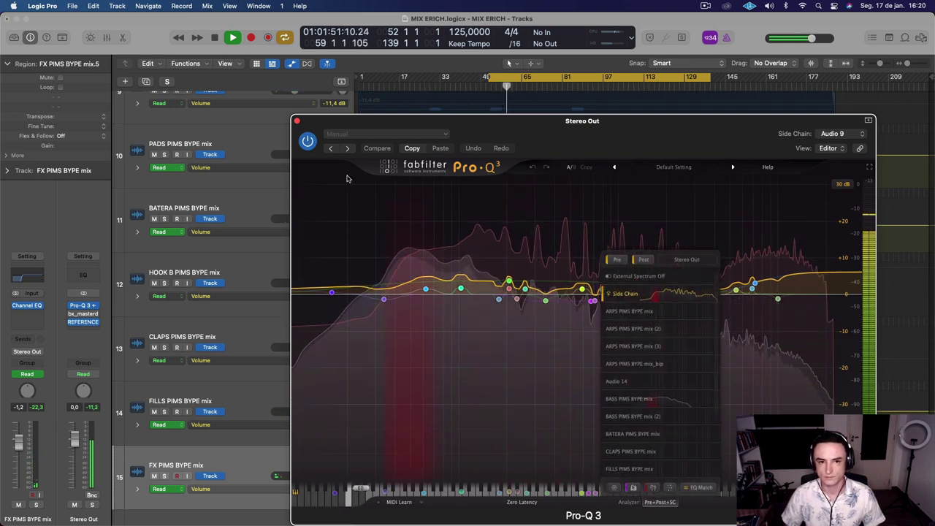
key("space")
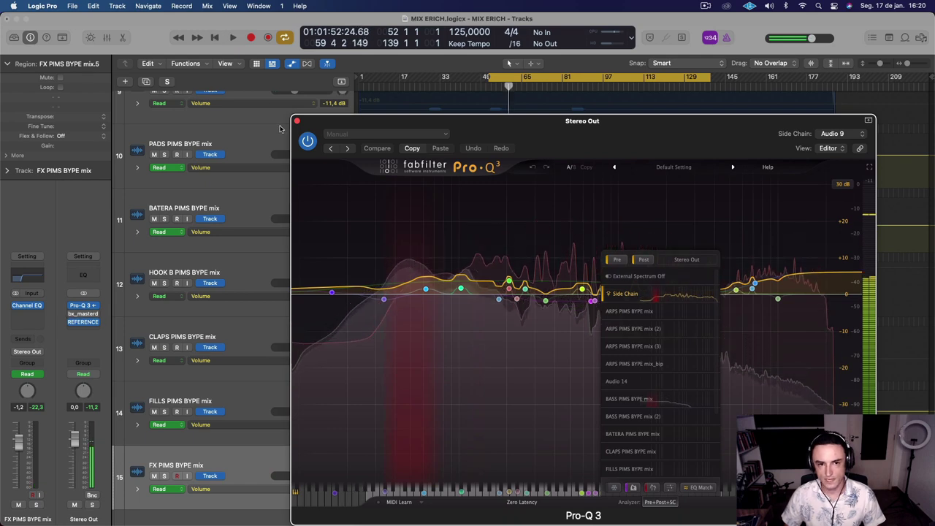
left_click(296, 121)
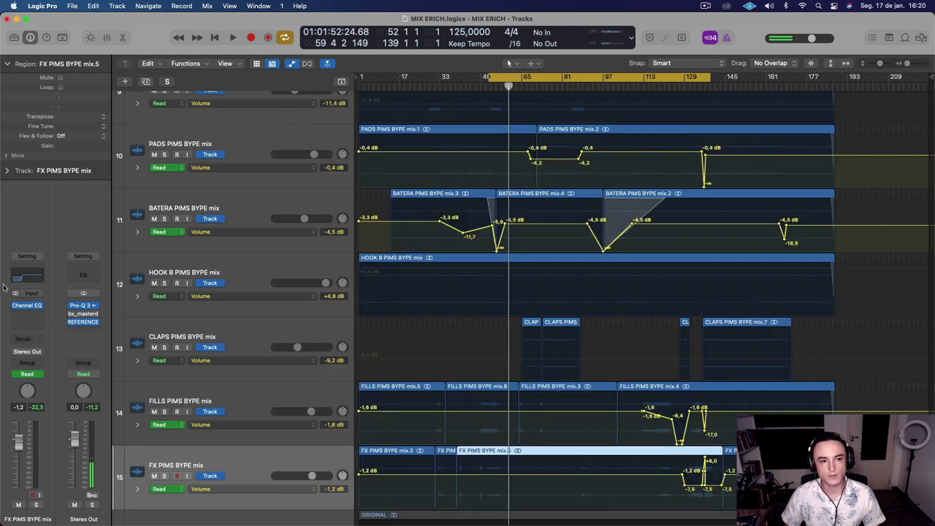
View the Stereo Out bx_masterdesk settings while playing the mix, and reset the Stereo Out peak level reading.
left_click(84, 315)
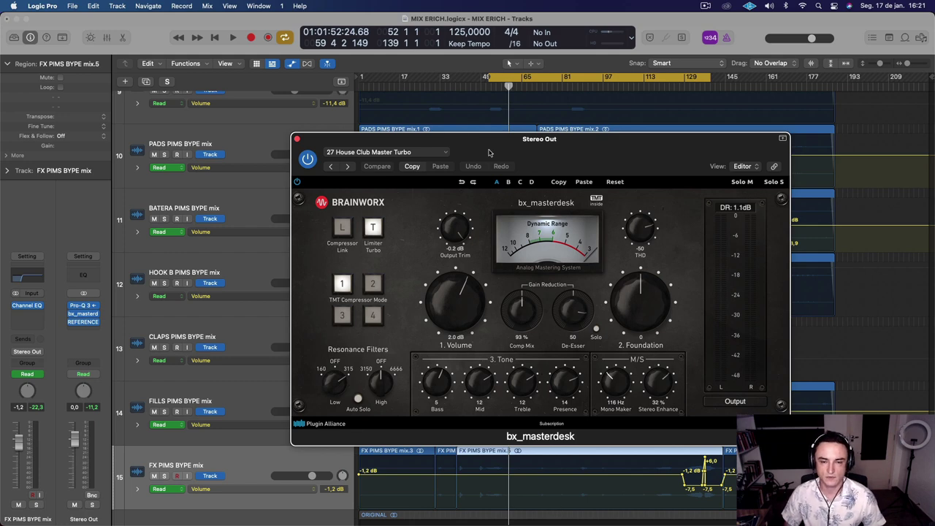
left_click_drag(489, 152, 398, 138)
key("space")
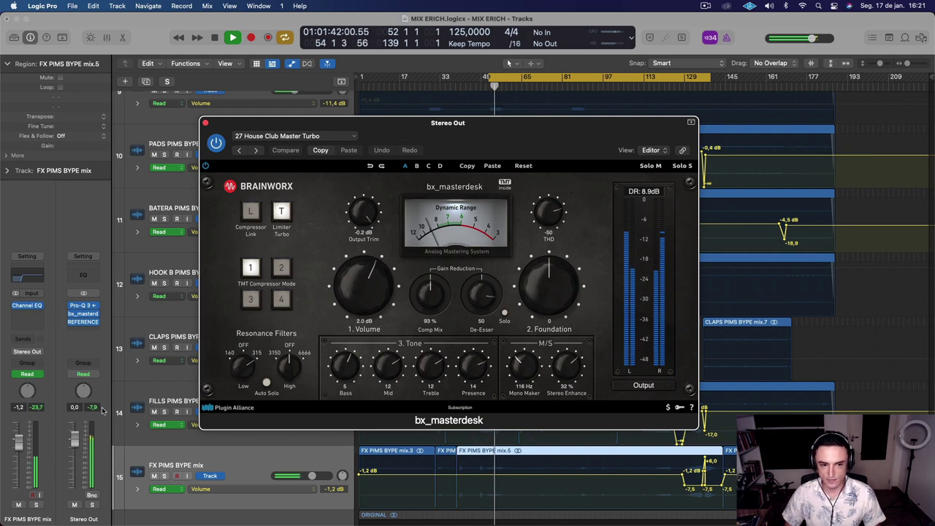
left_click(94, 410)
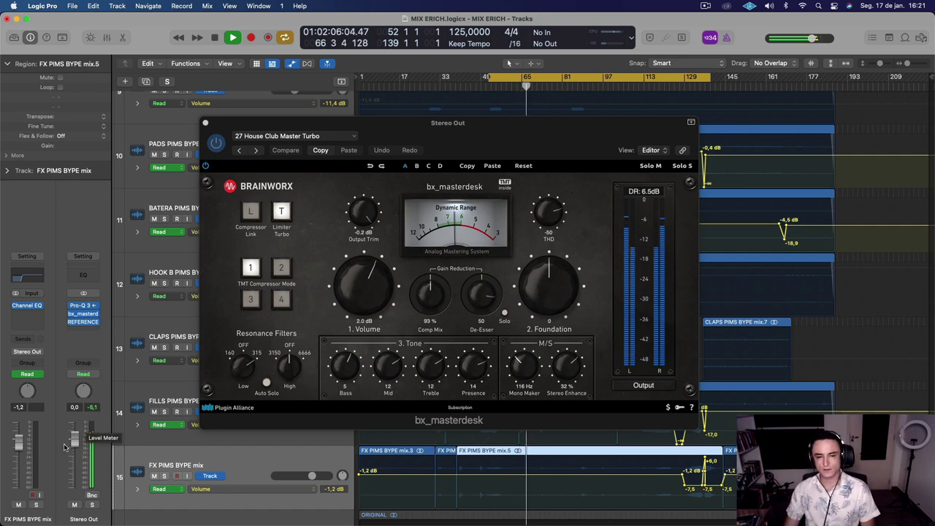
Close bx_masterdesk, stop playback, hide the track automation, and shrink the track heights to fit all 16 tracks.
left_click(206, 124)
key("a")
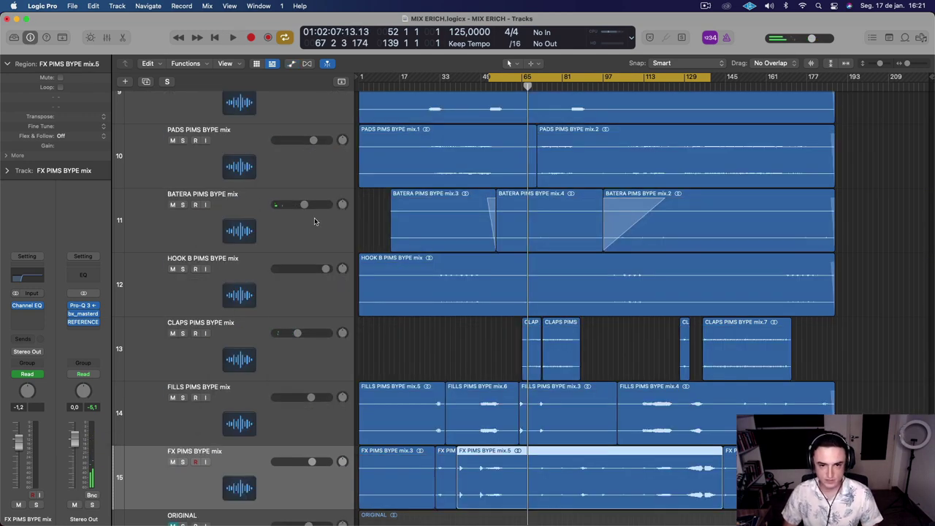
scroll(313, 224, "down", 10)
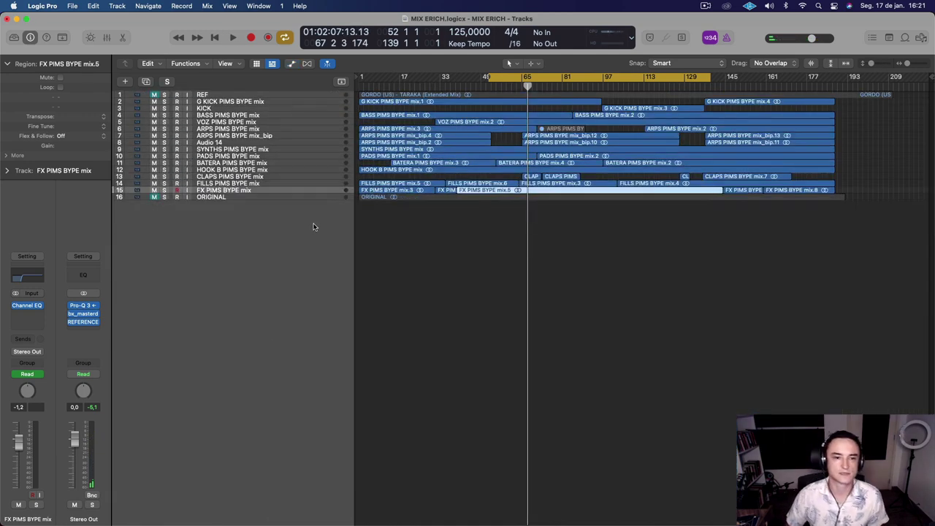
scroll(314, 221, "up", 3)
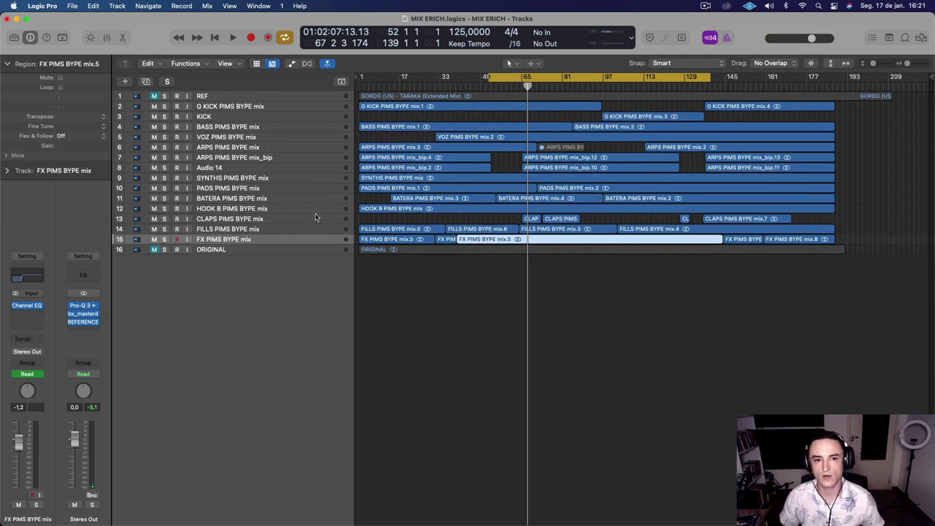
Set the cycle range to bars 1 to 189 and enlarge the track heights enough to show the waveforms.
left_click_drag(361, 79, 838, 206)
key("super+Down")
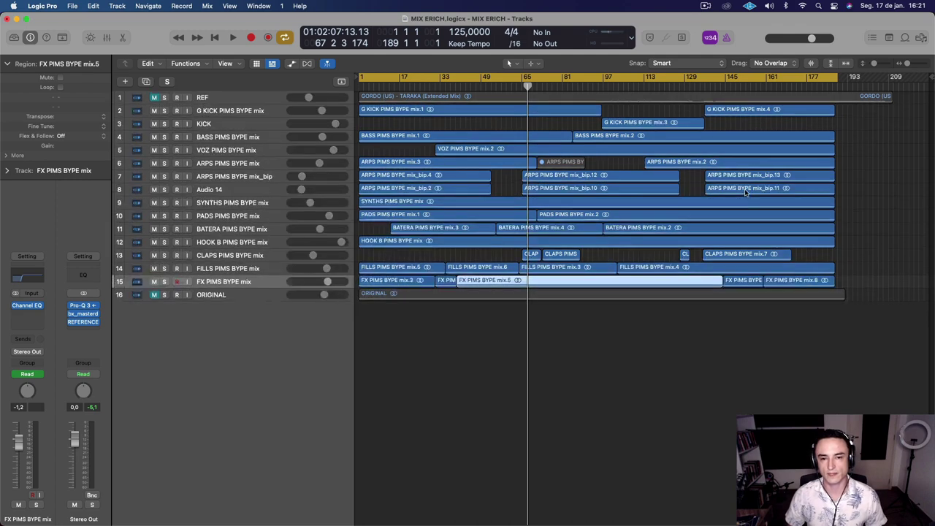
key("super+Down")
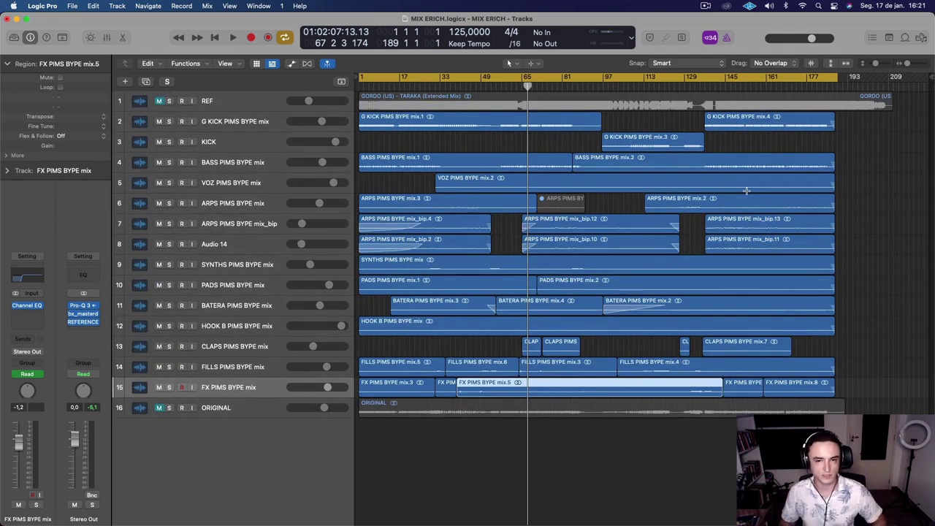